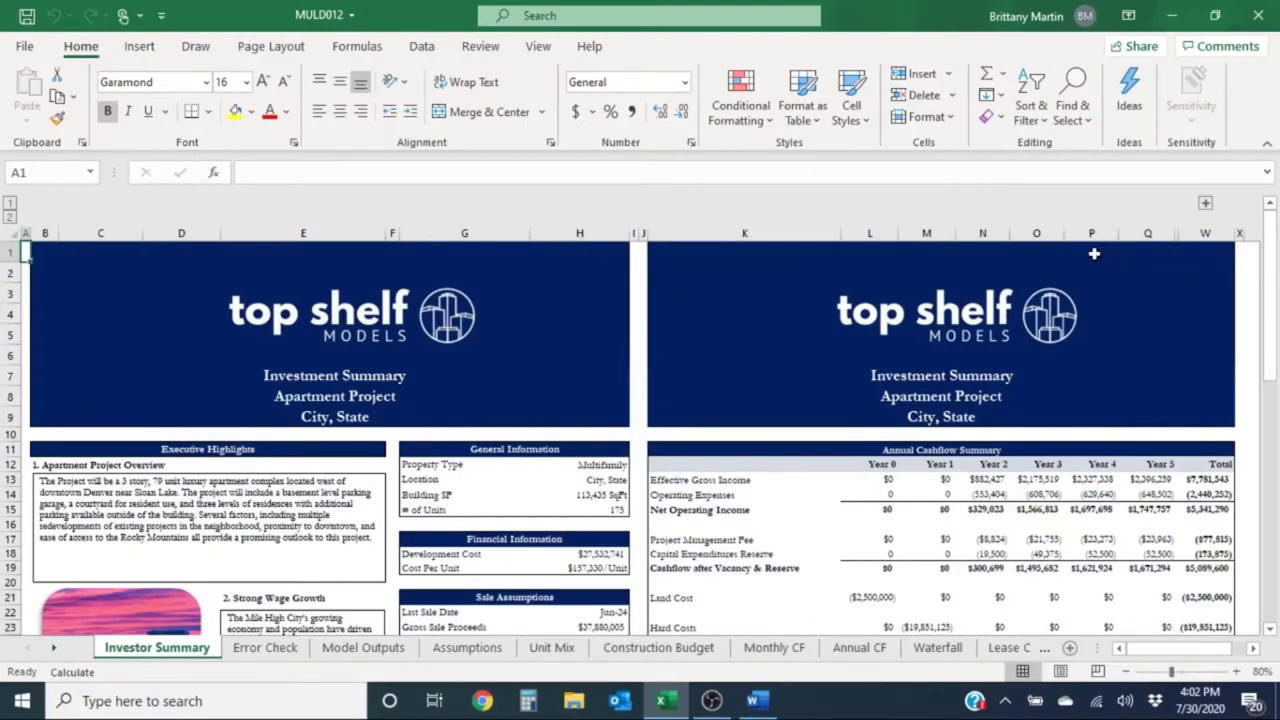
click(47, 248)
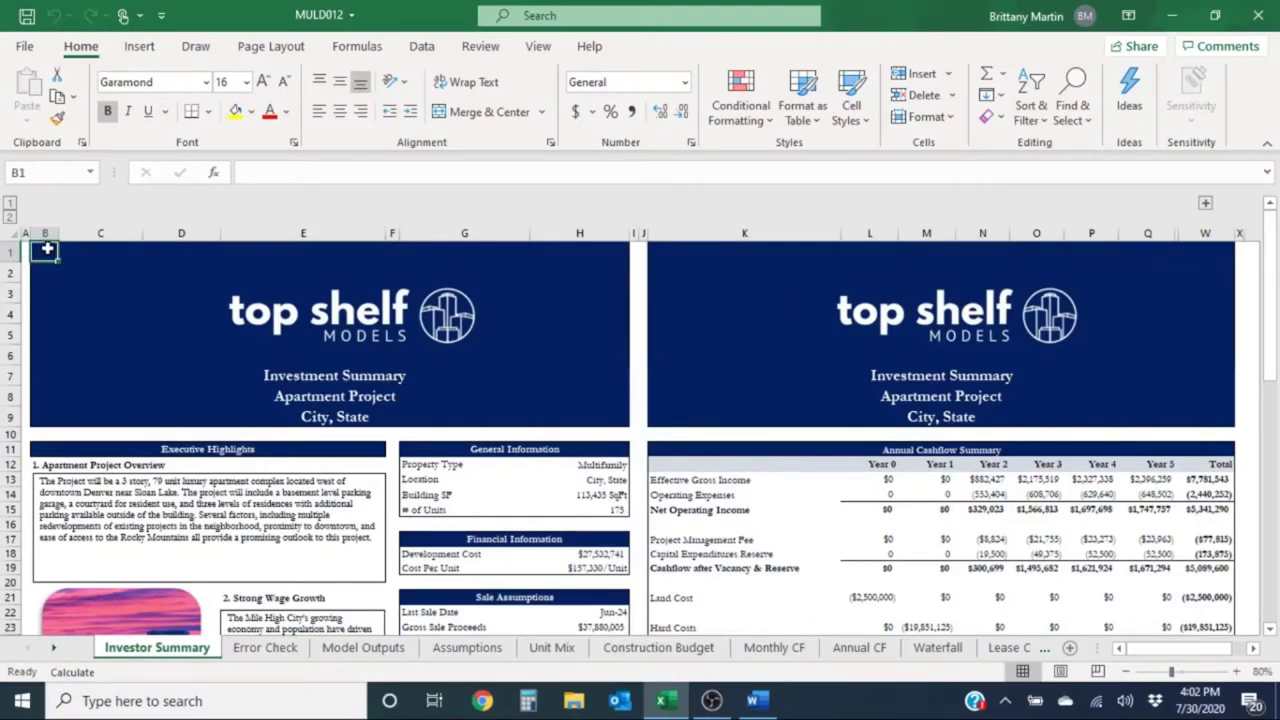
scroll(182, 448, down, 1)
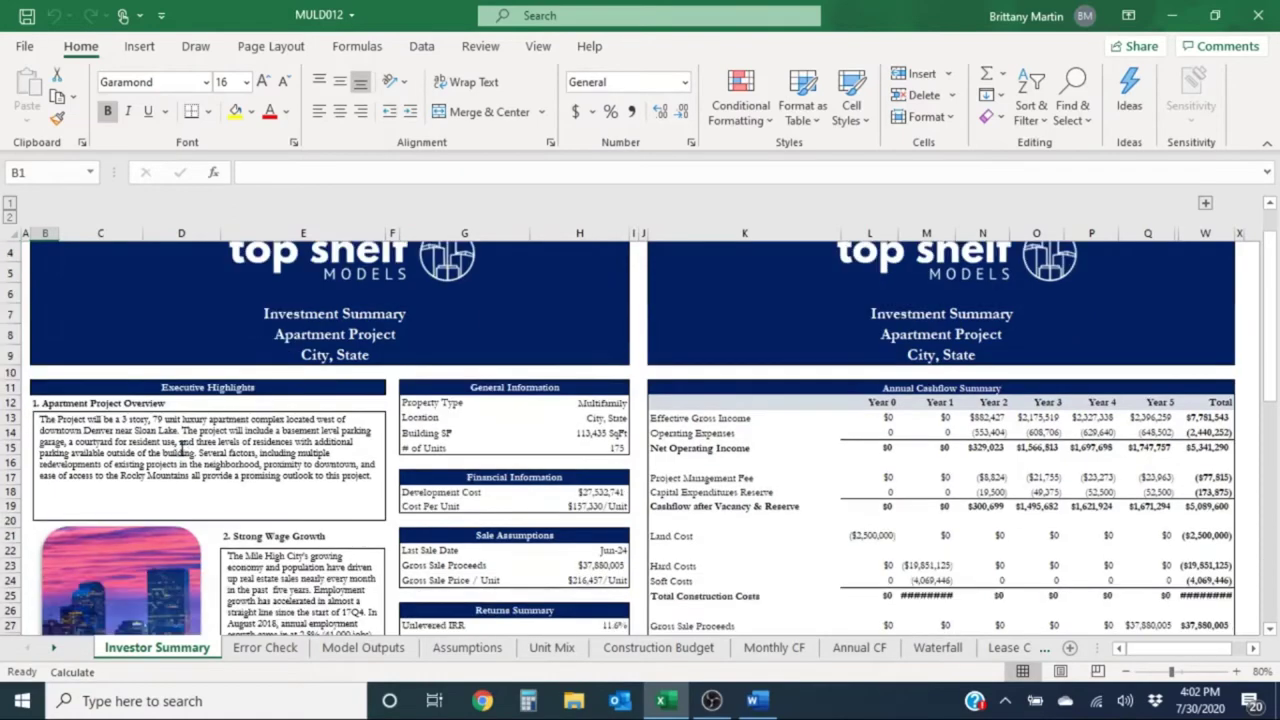
scroll(180, 430, up, 1)
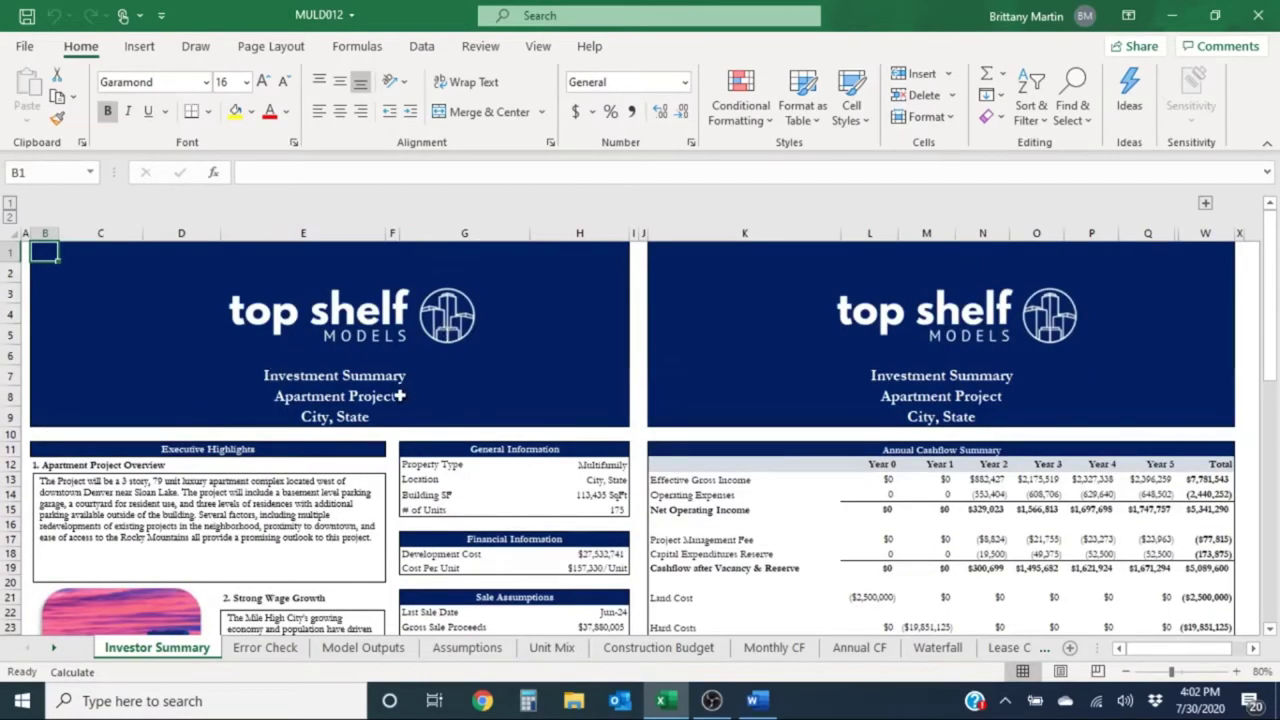
scroll(491, 423, down, 1)
scroll(477, 423, up, 1)
scroll(74, 436, down, 1)
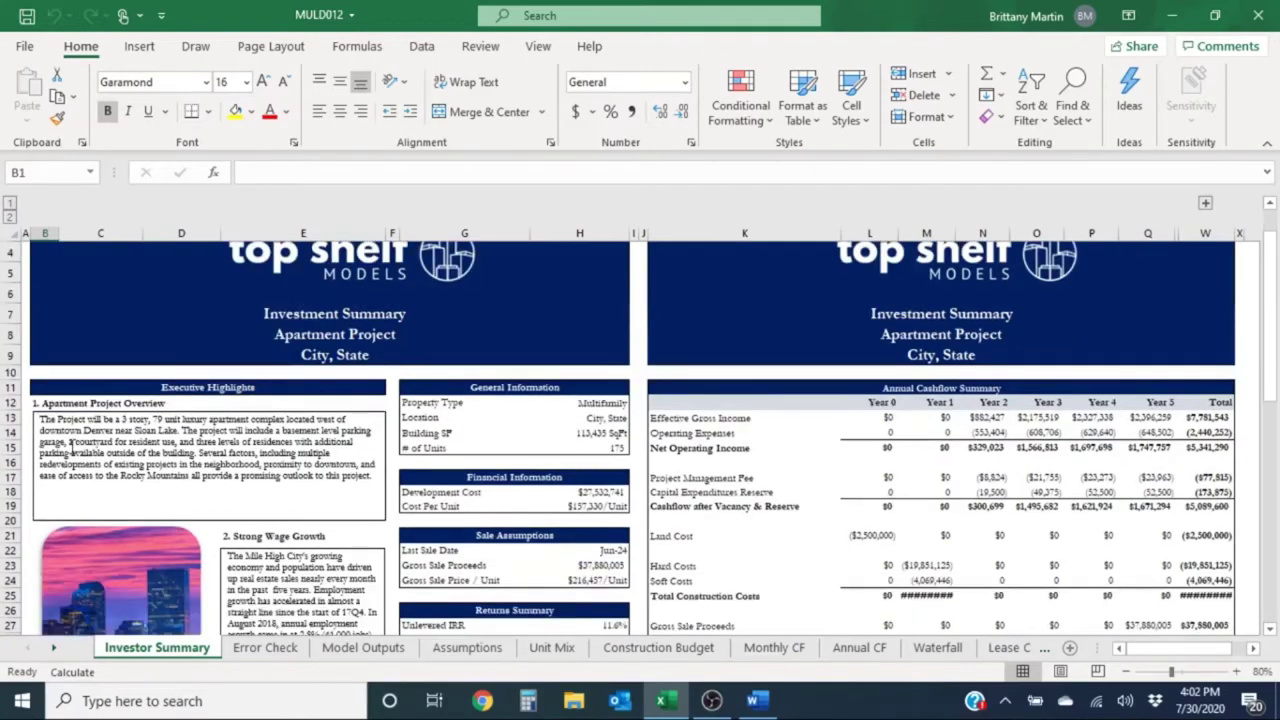
scroll(235, 438, down, 1)
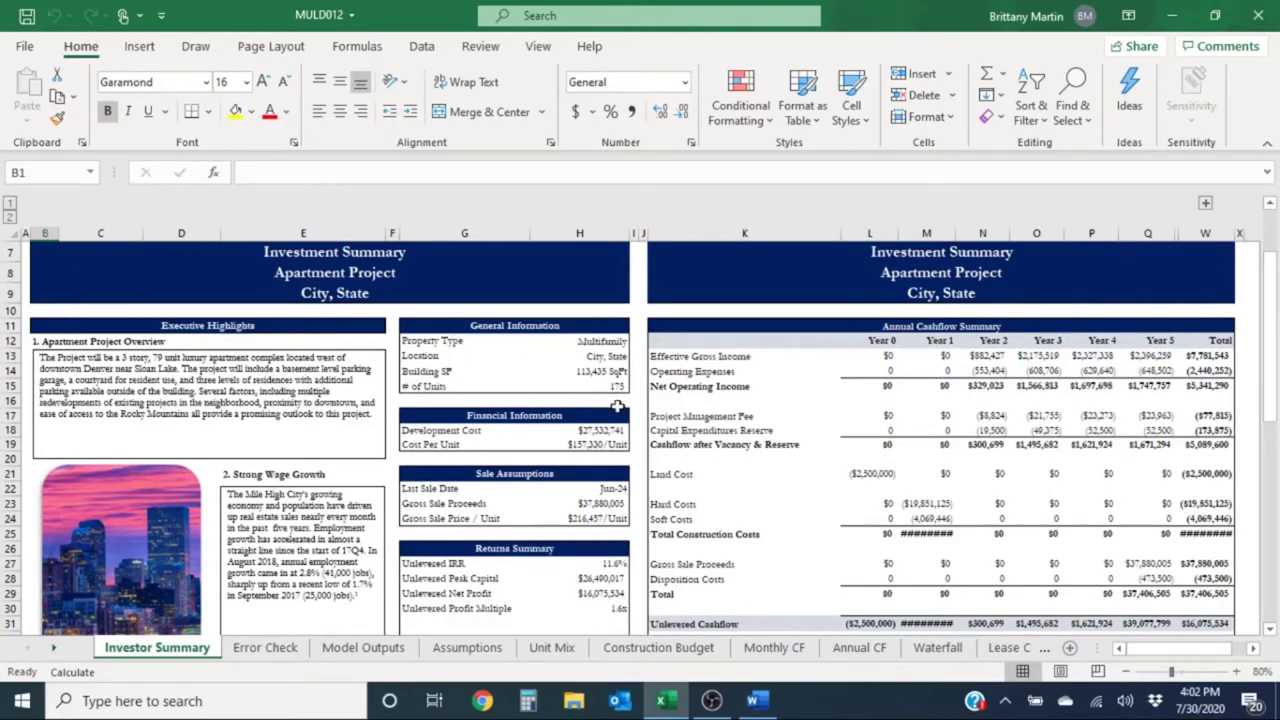
scroll(590, 410, down, 5)
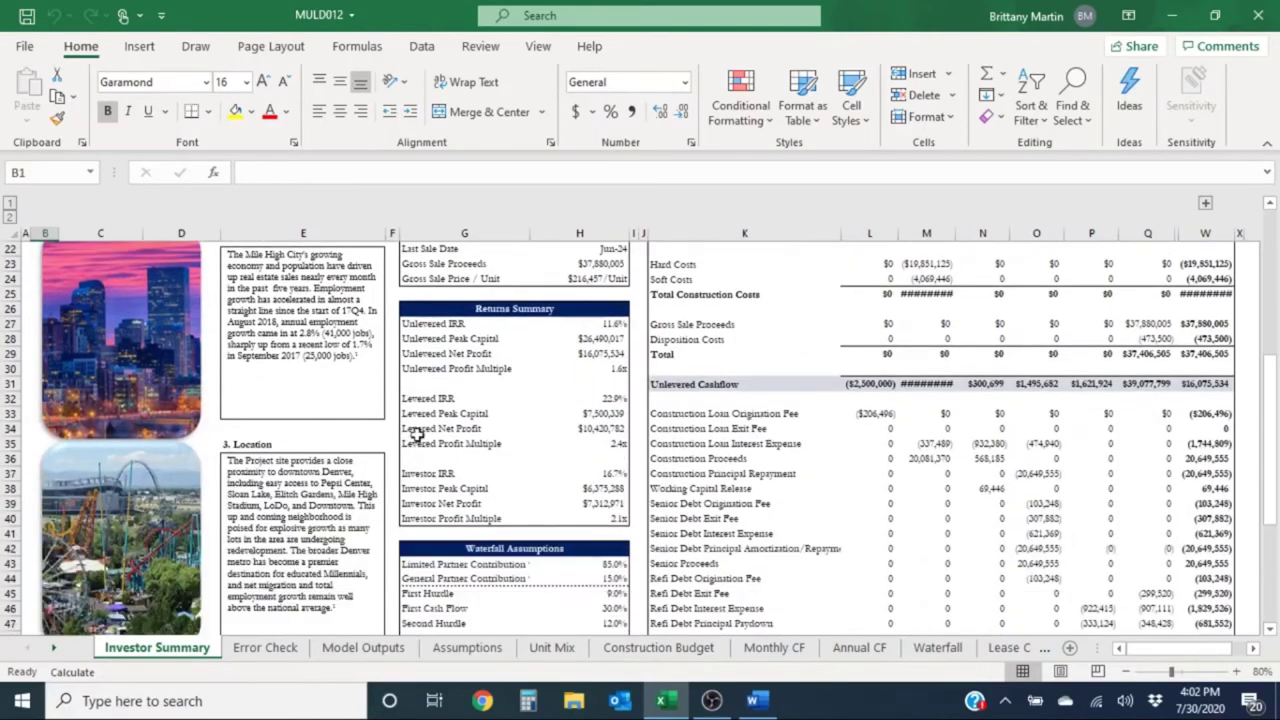
scroll(394, 442, down, 6)
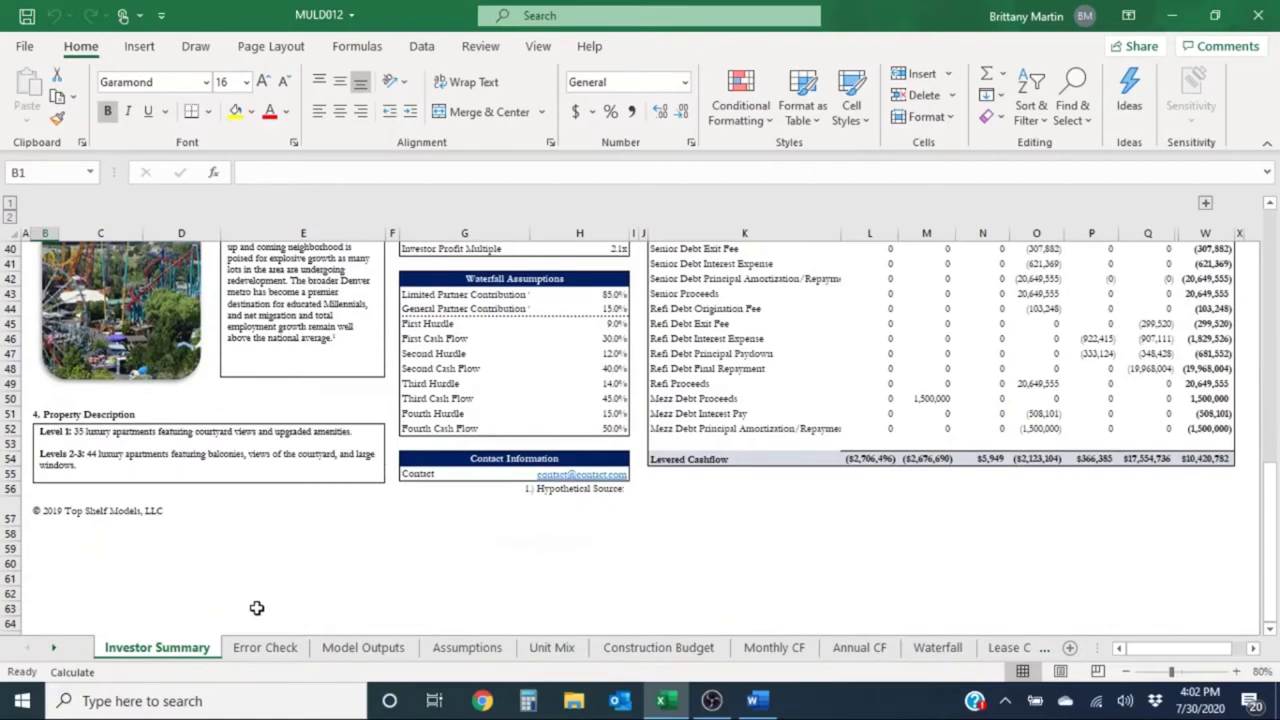
scroll(285, 510, up, 13)
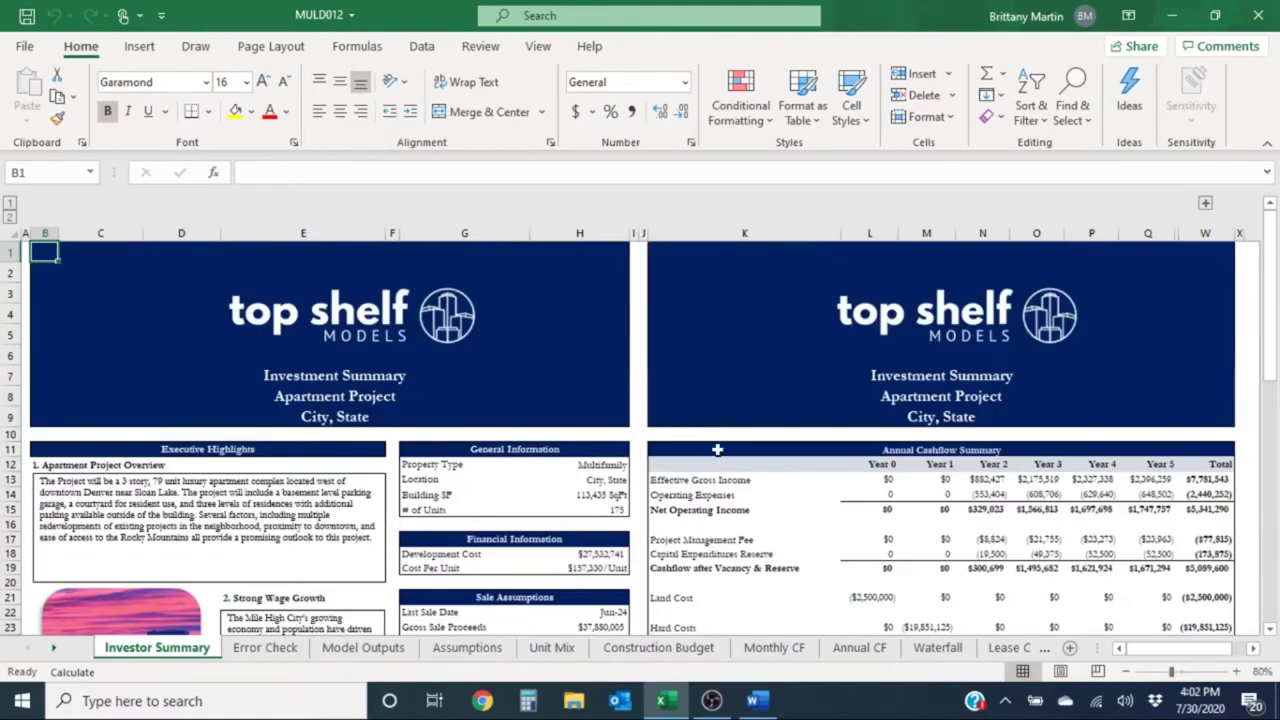
scroll(749, 438, down, 1)
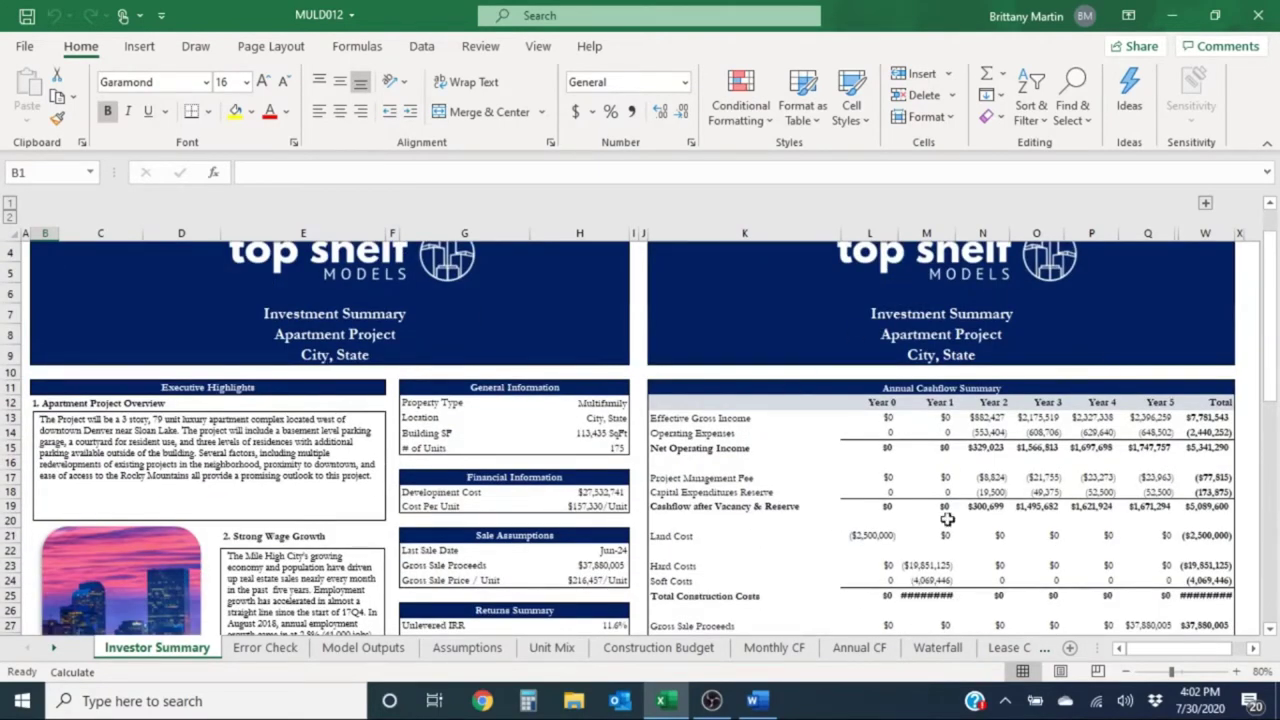
scroll(957, 362, down, 1)
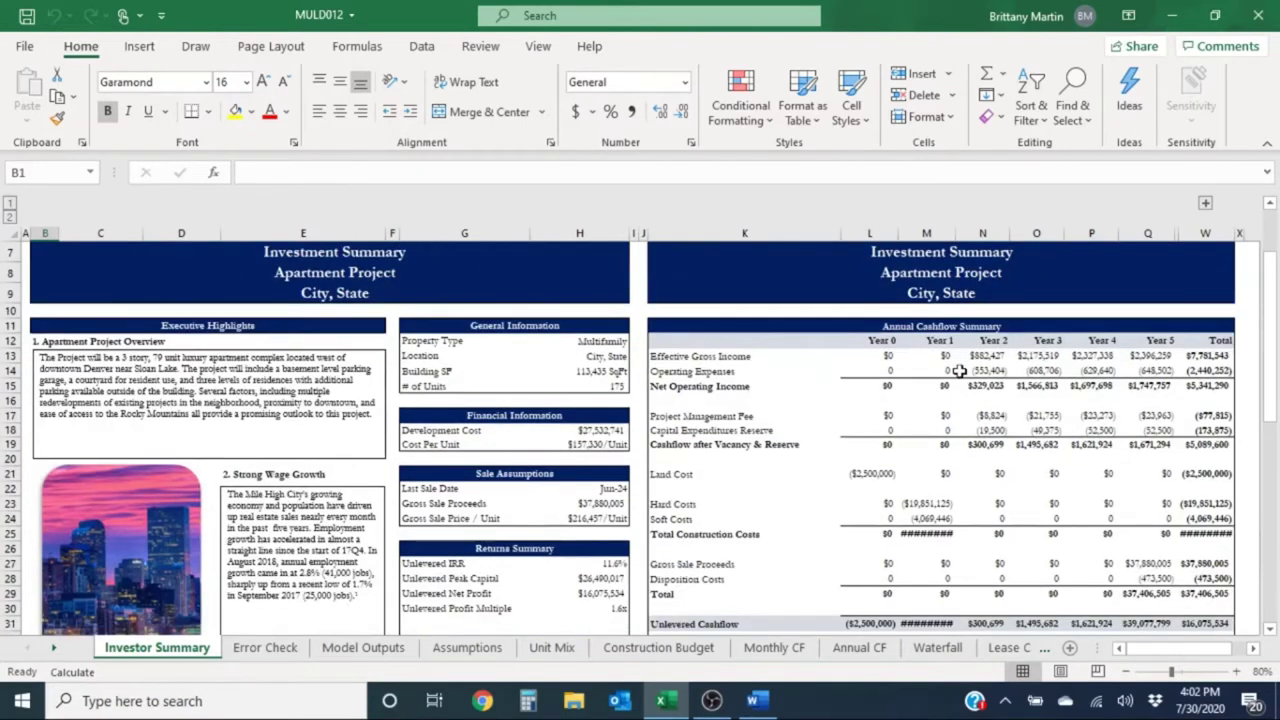
click(728, 388)
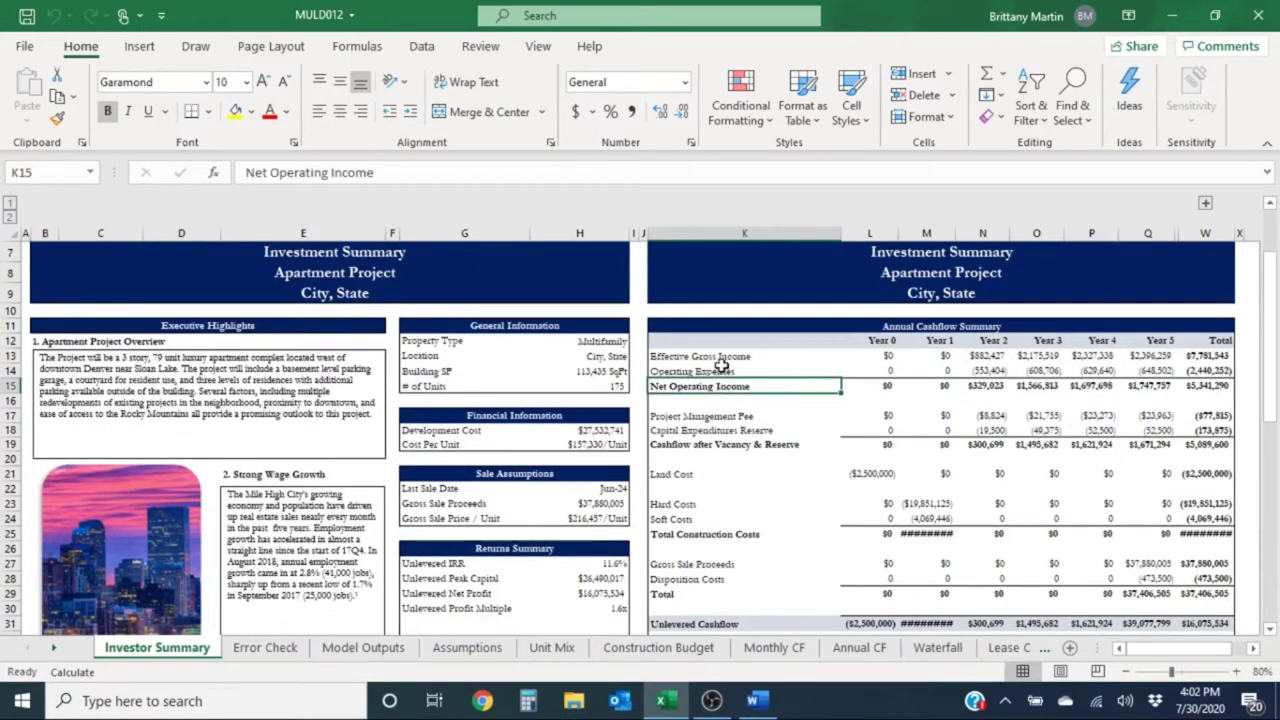
drag(718, 372, 718, 358)
click(718, 359)
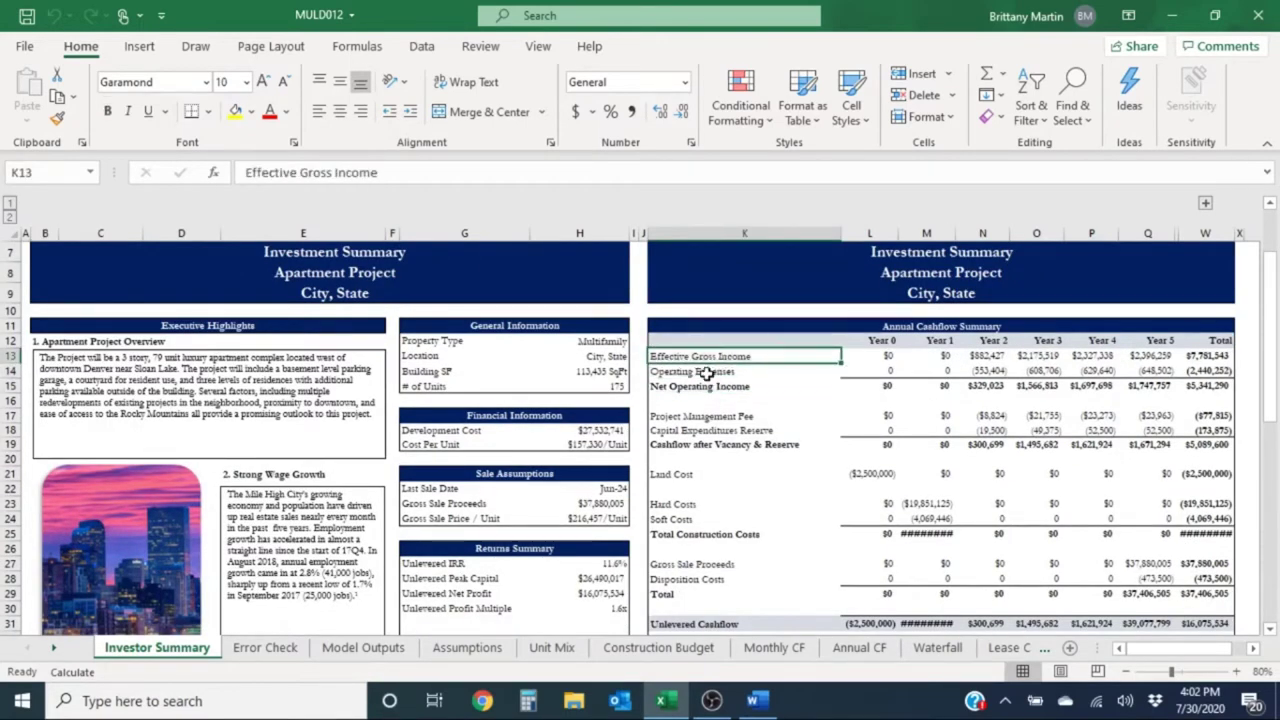
click(707, 372)
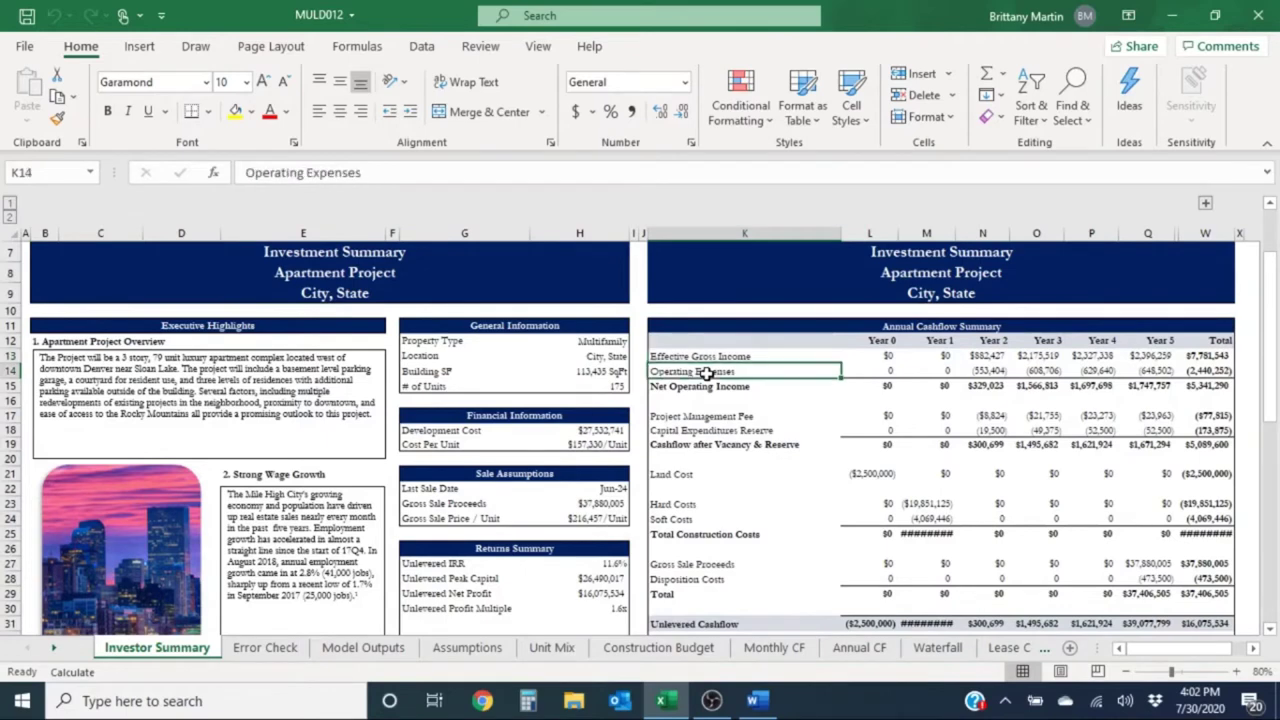
click(891, 391)
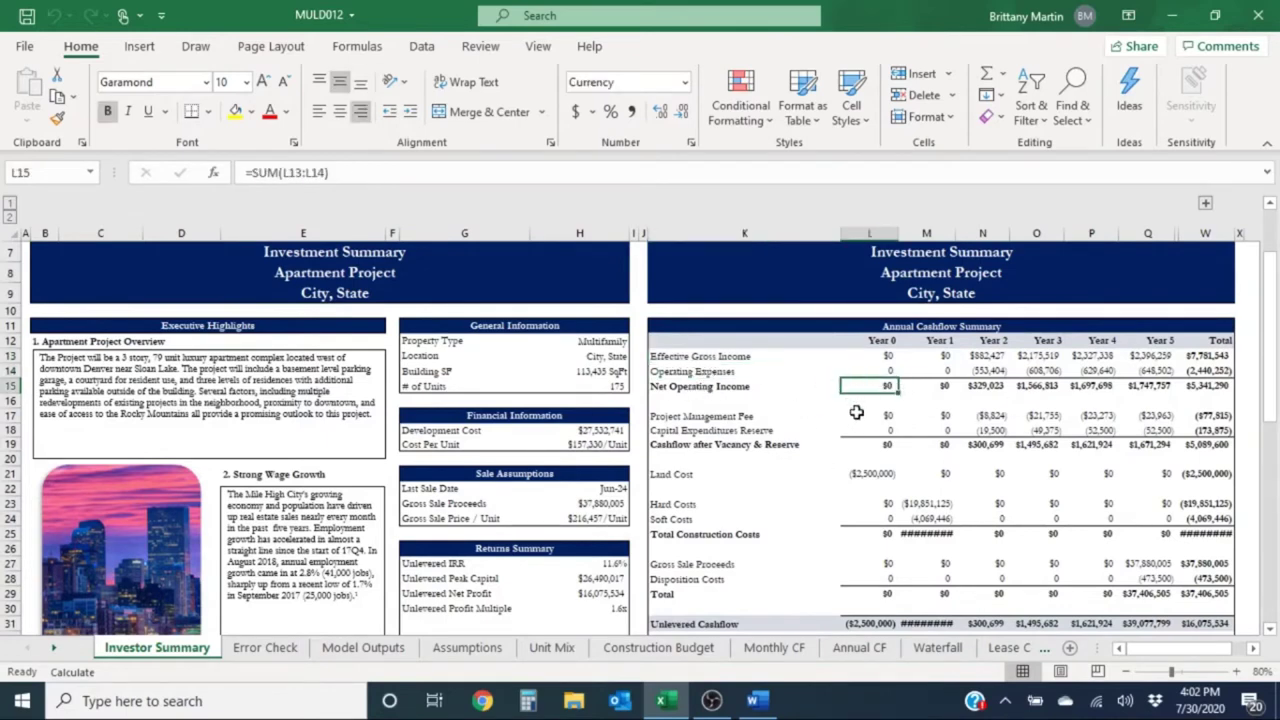
click(896, 417)
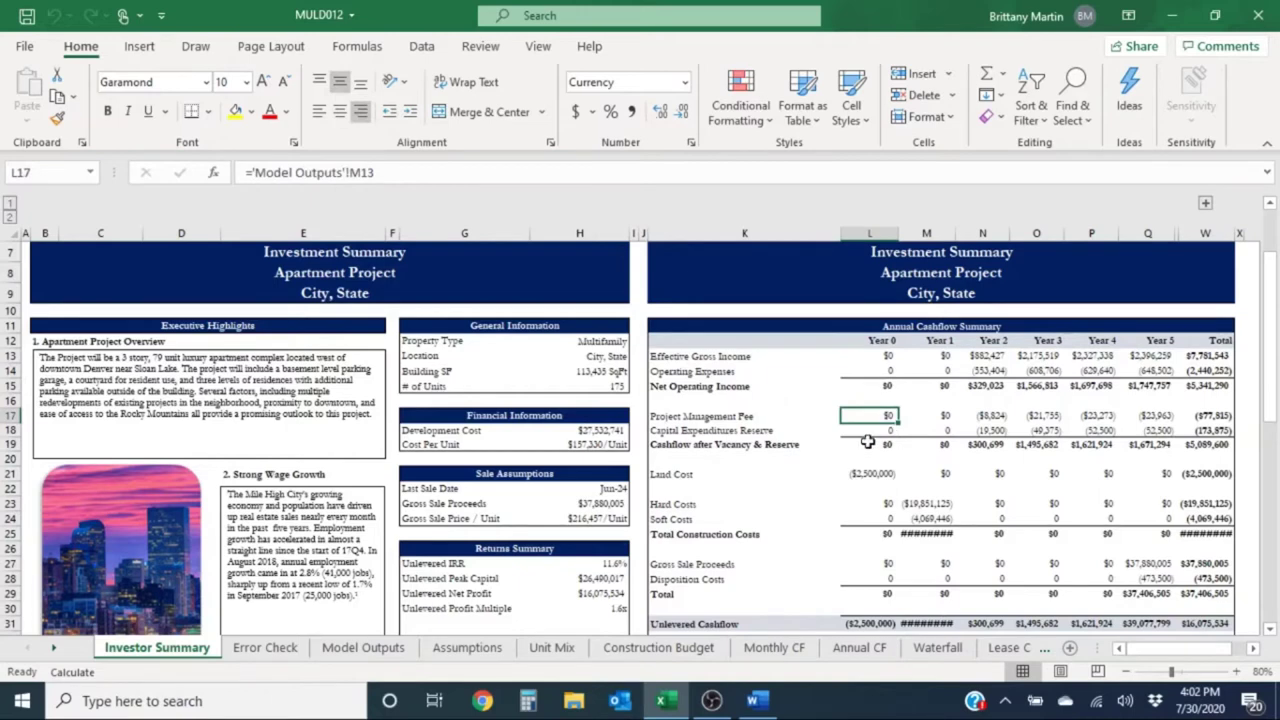
click(705, 428)
click(707, 416)
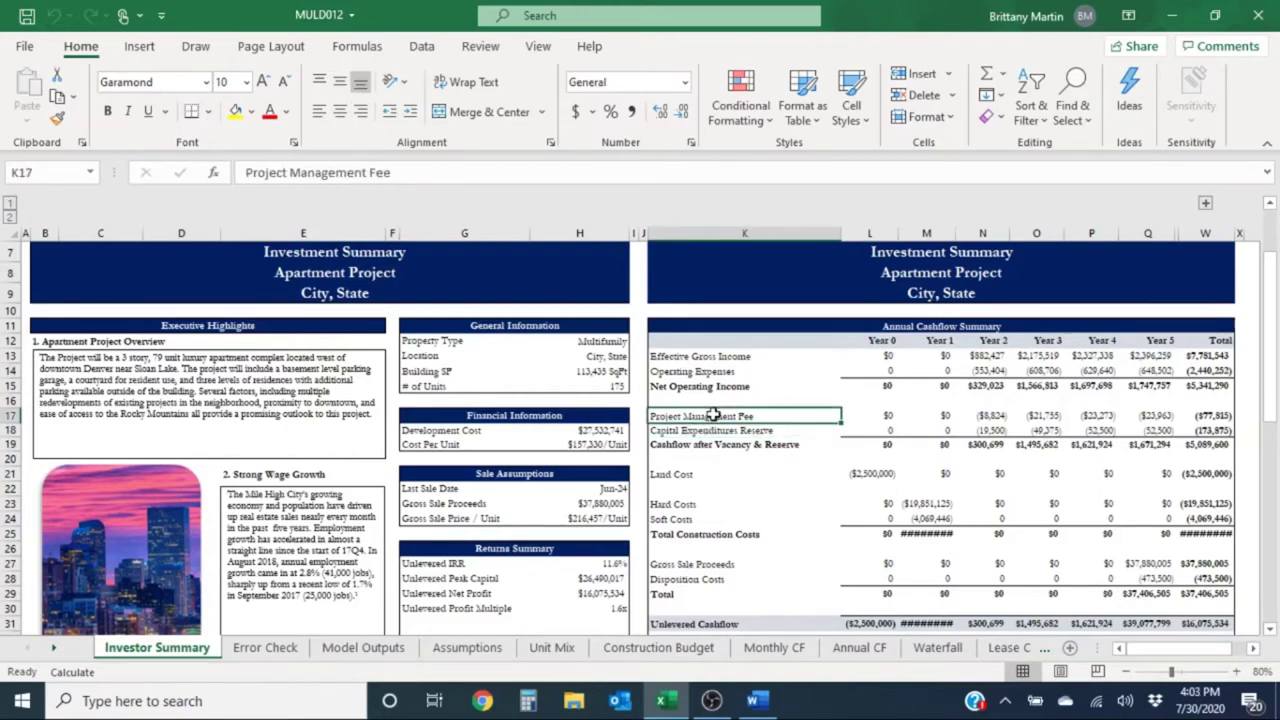
click(719, 431)
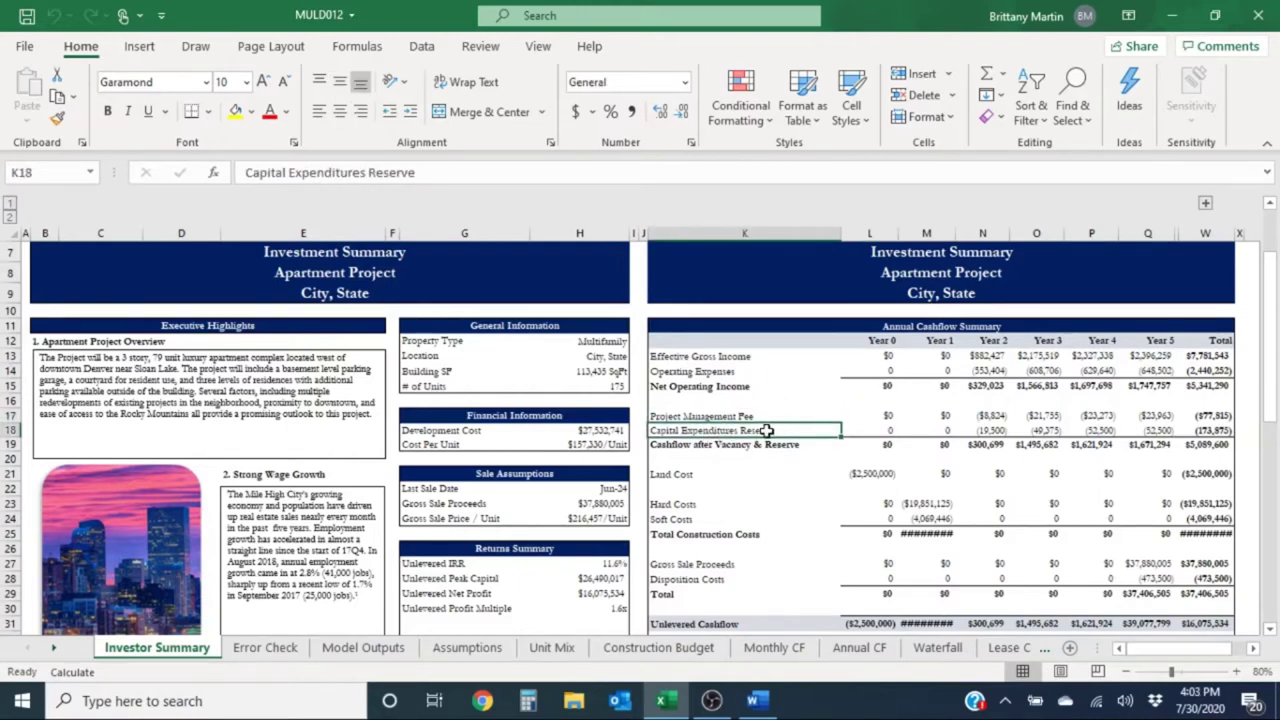
click(884, 445)
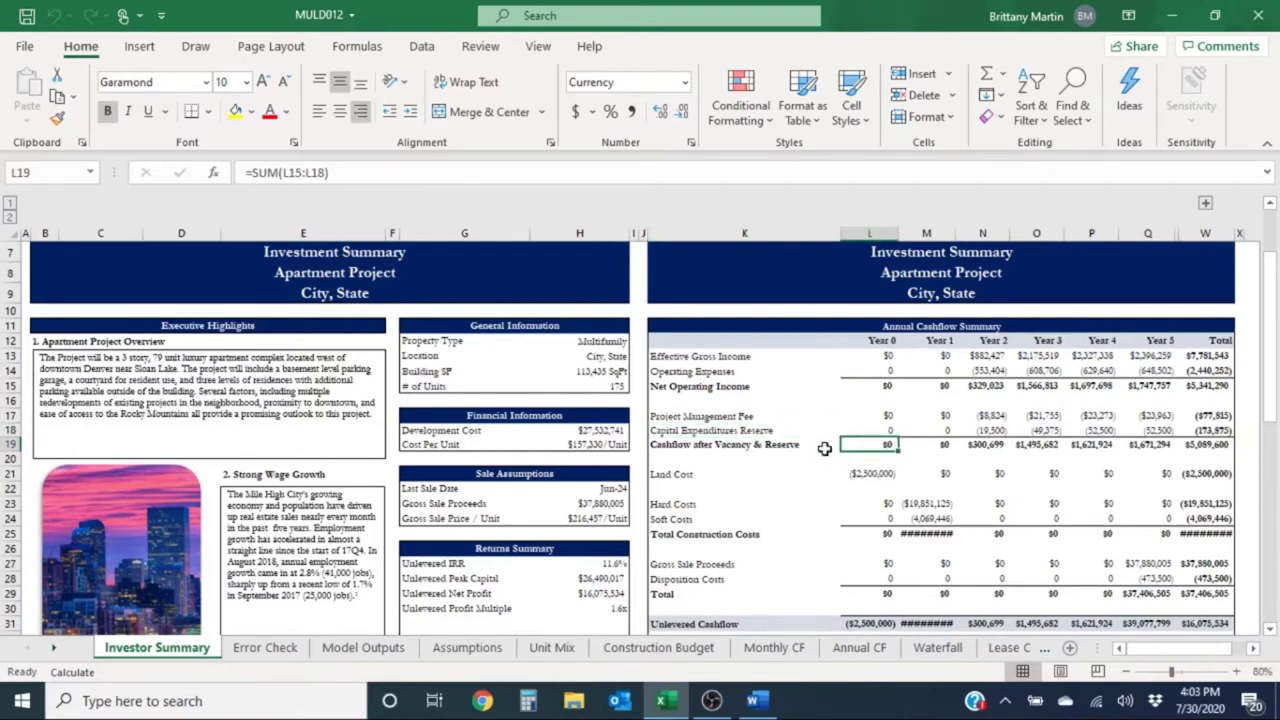
click(735, 446)
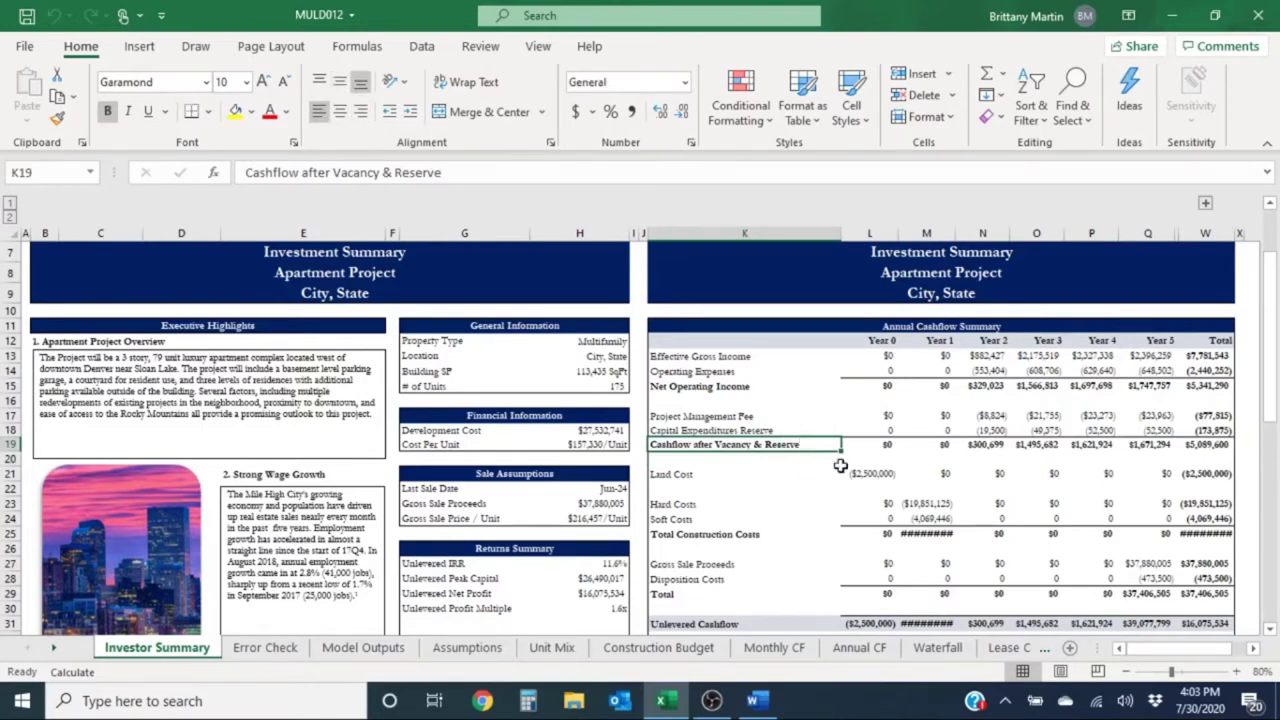
click(876, 445)
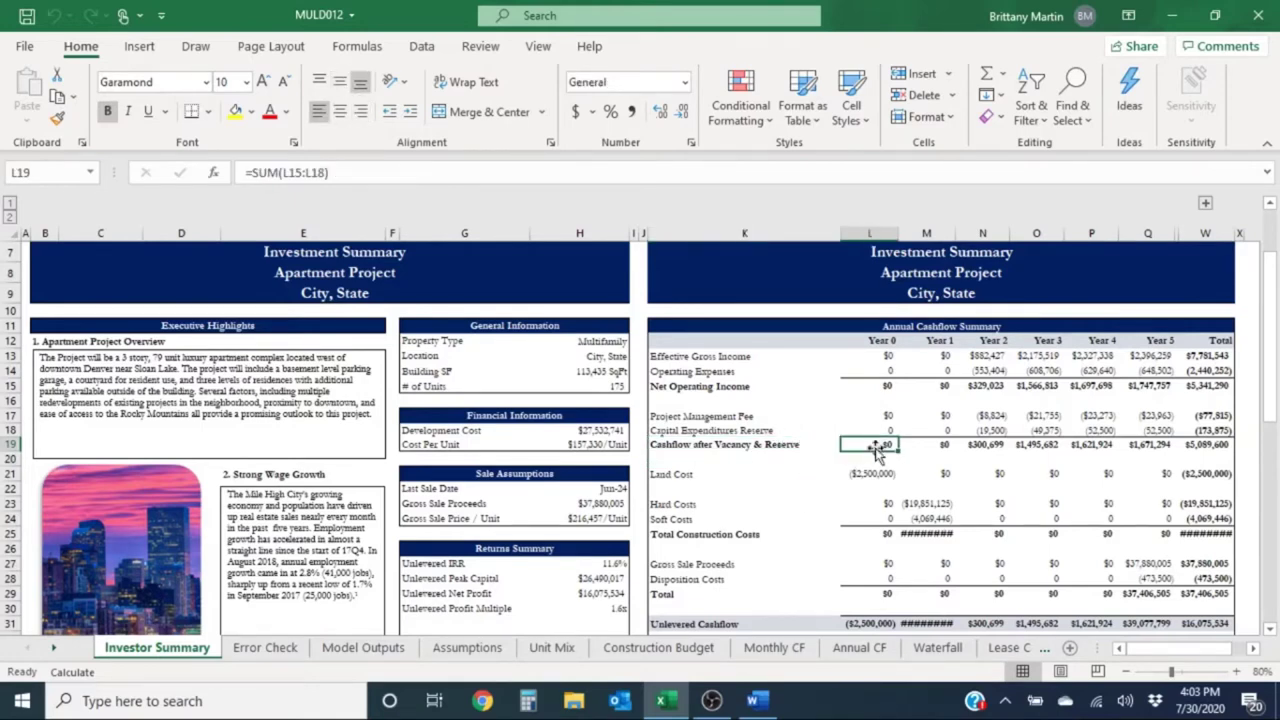
click(980, 385)
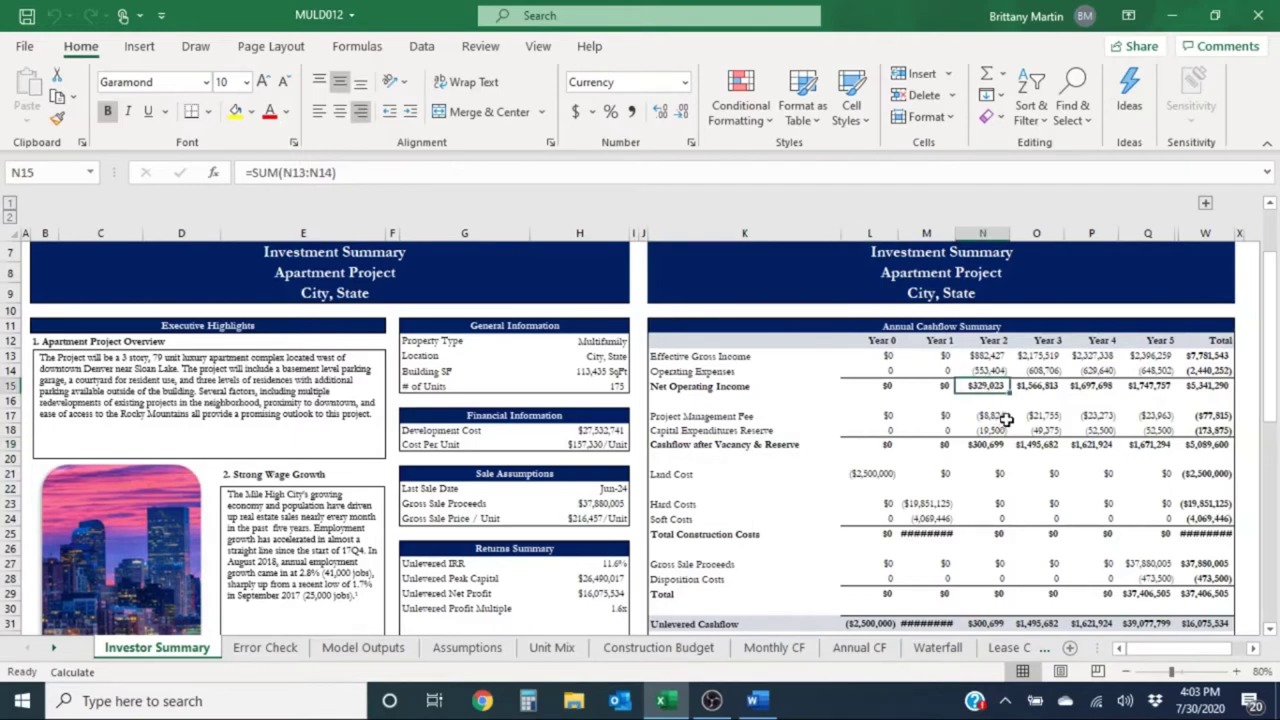
click(1003, 430)
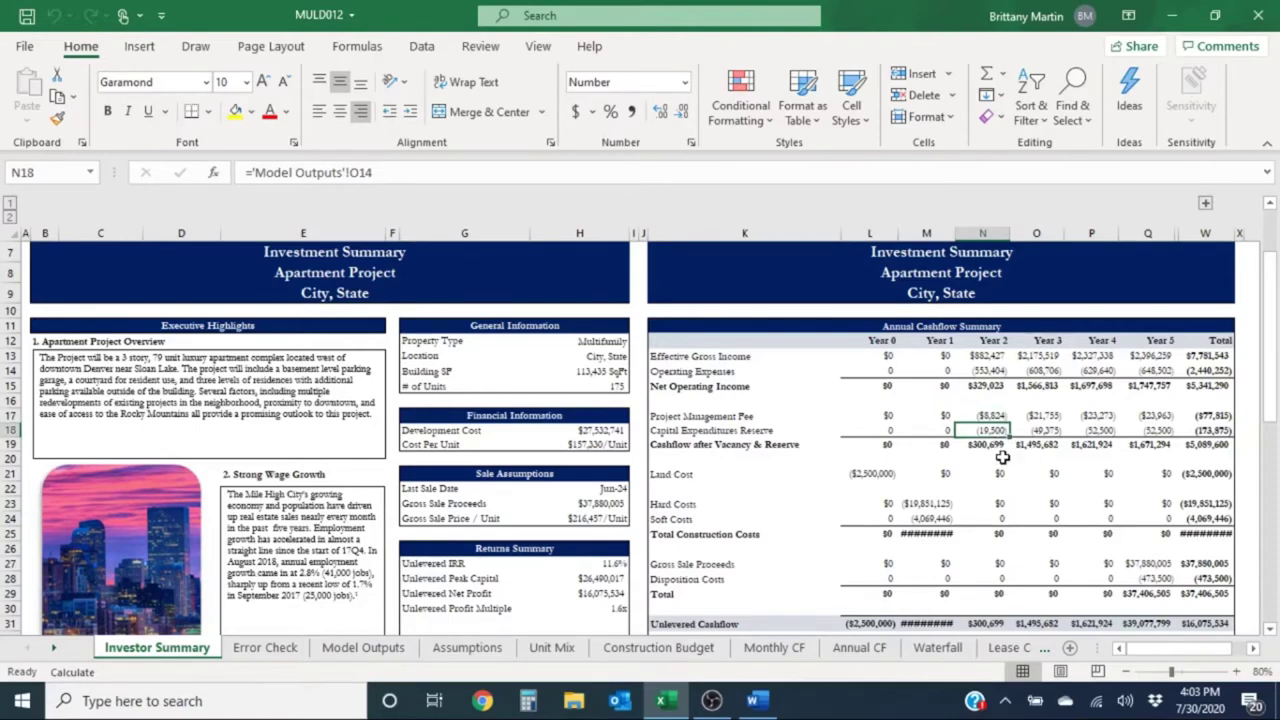
click(1003, 446)
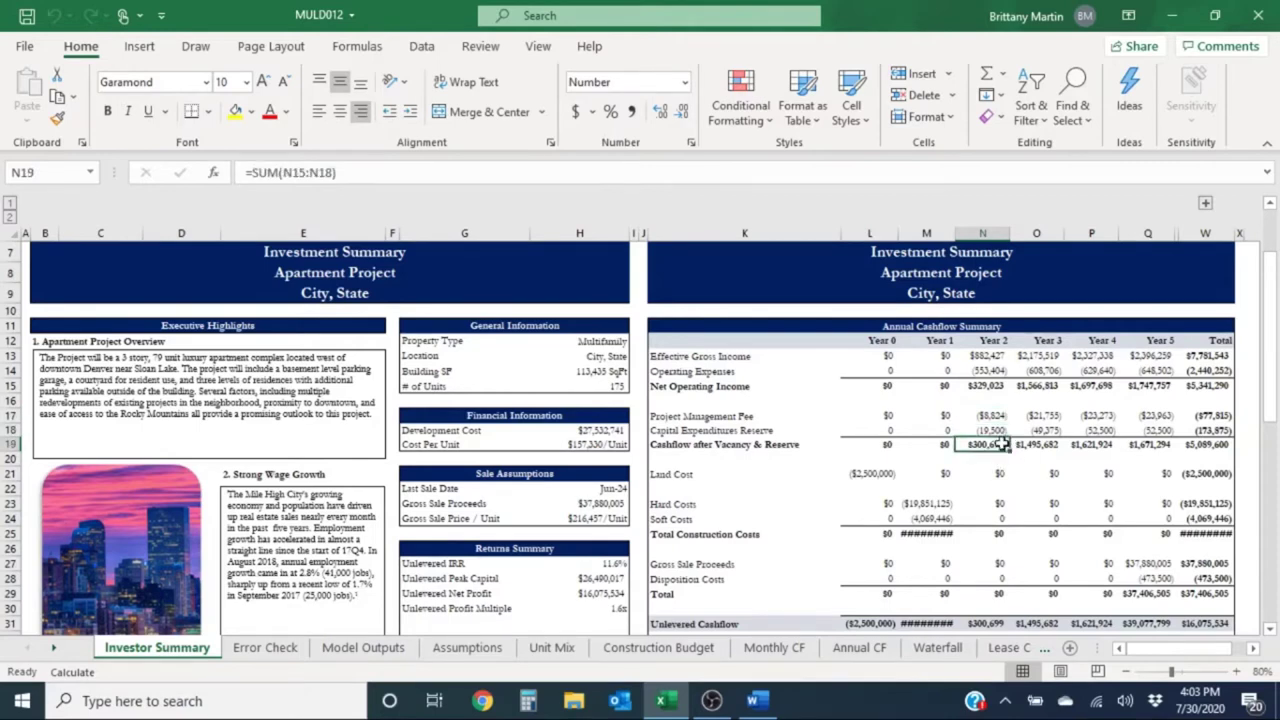
click(483, 165)
key(Escape)
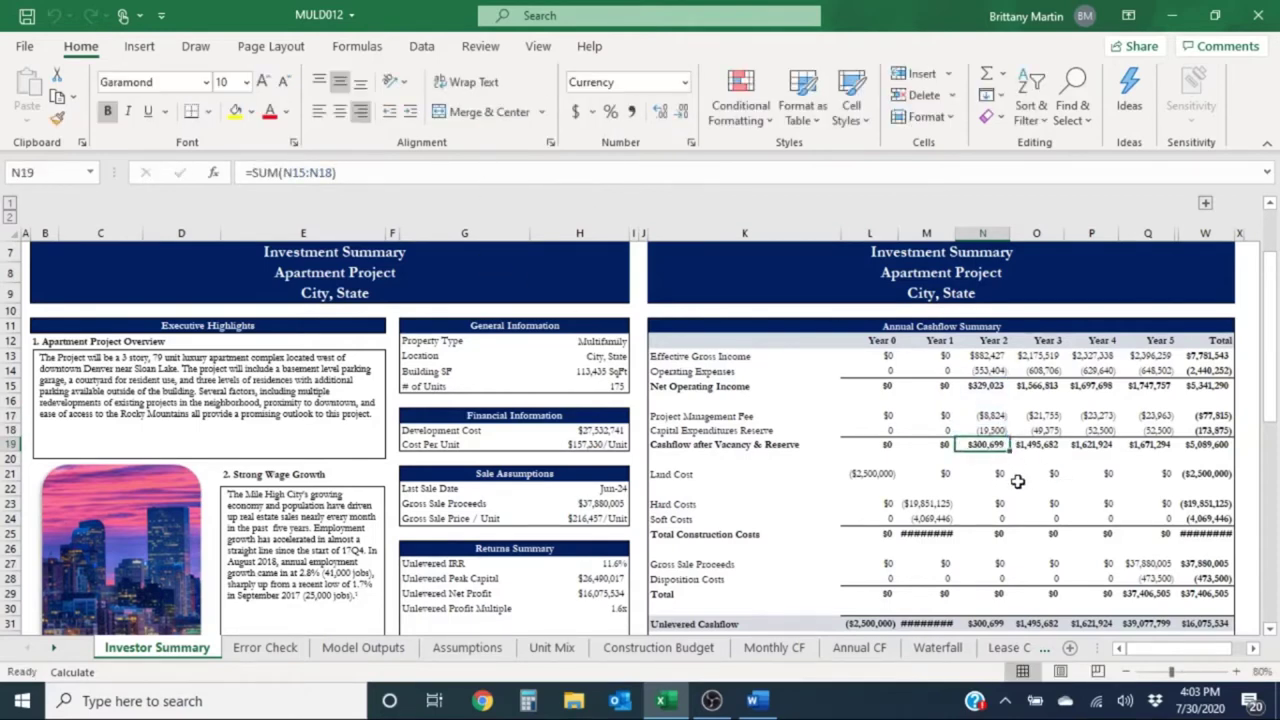
scroll(930, 475, up, 1)
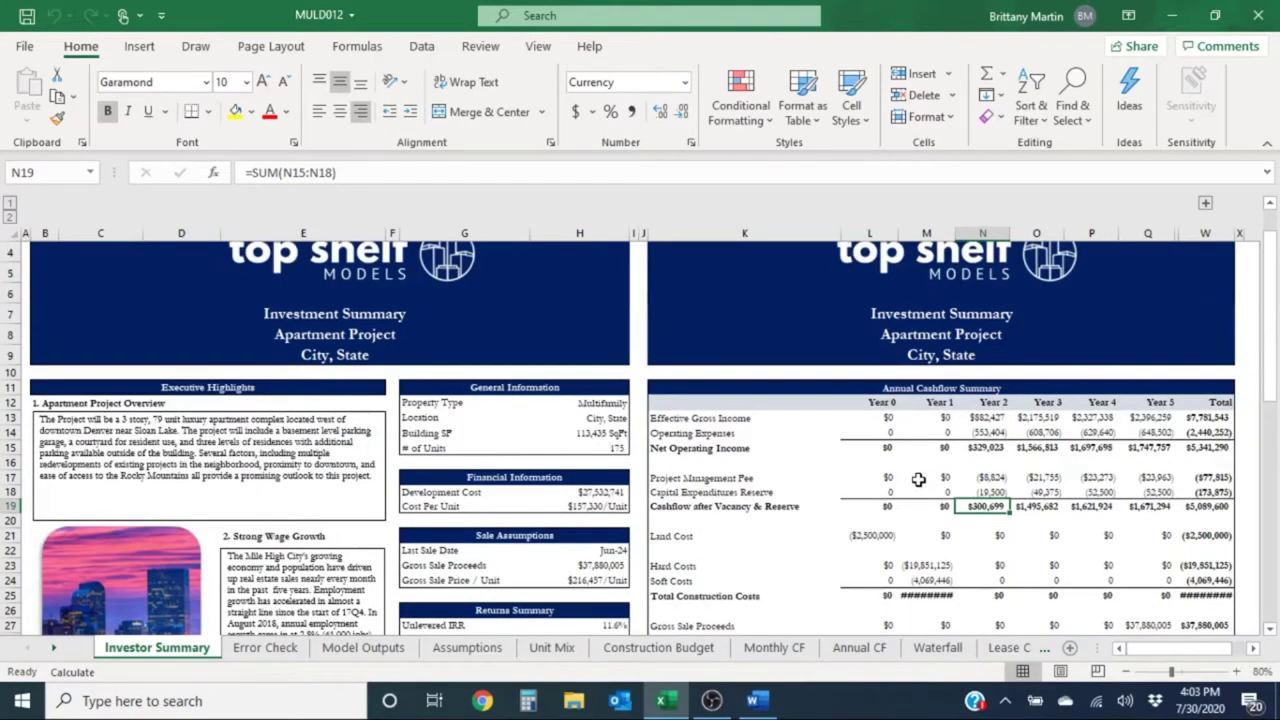
click(716, 450)
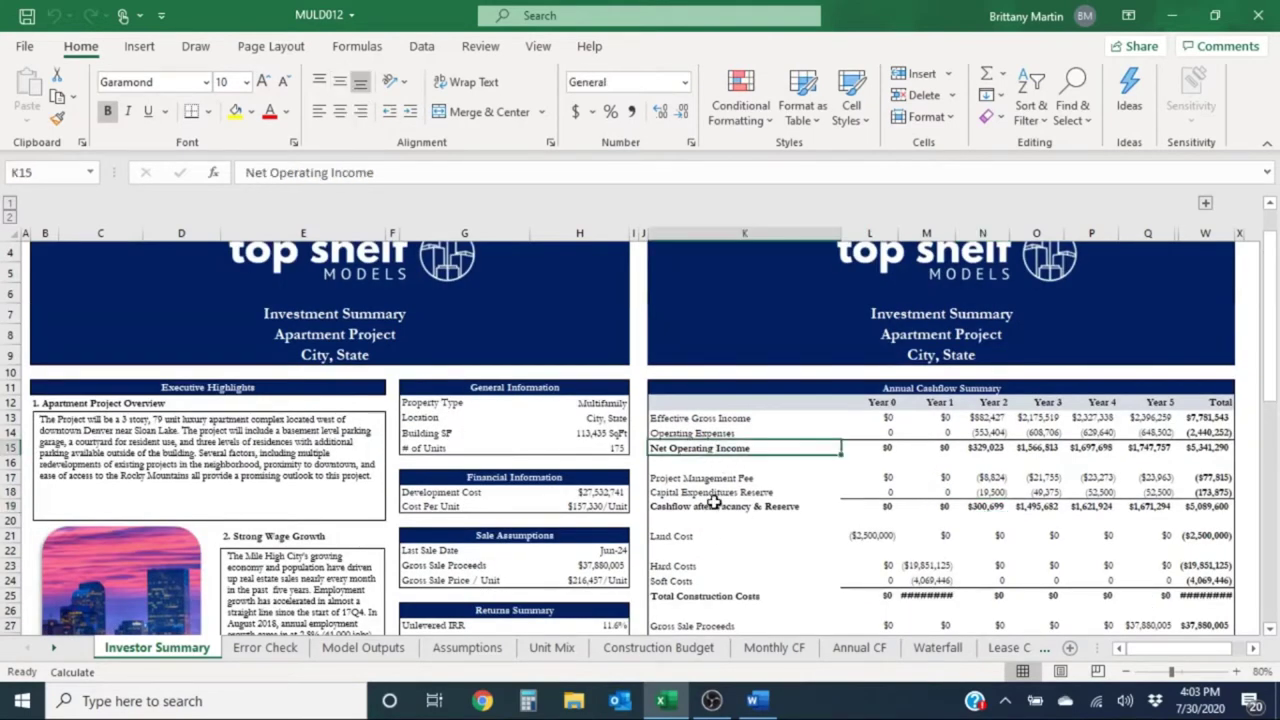
click(714, 506)
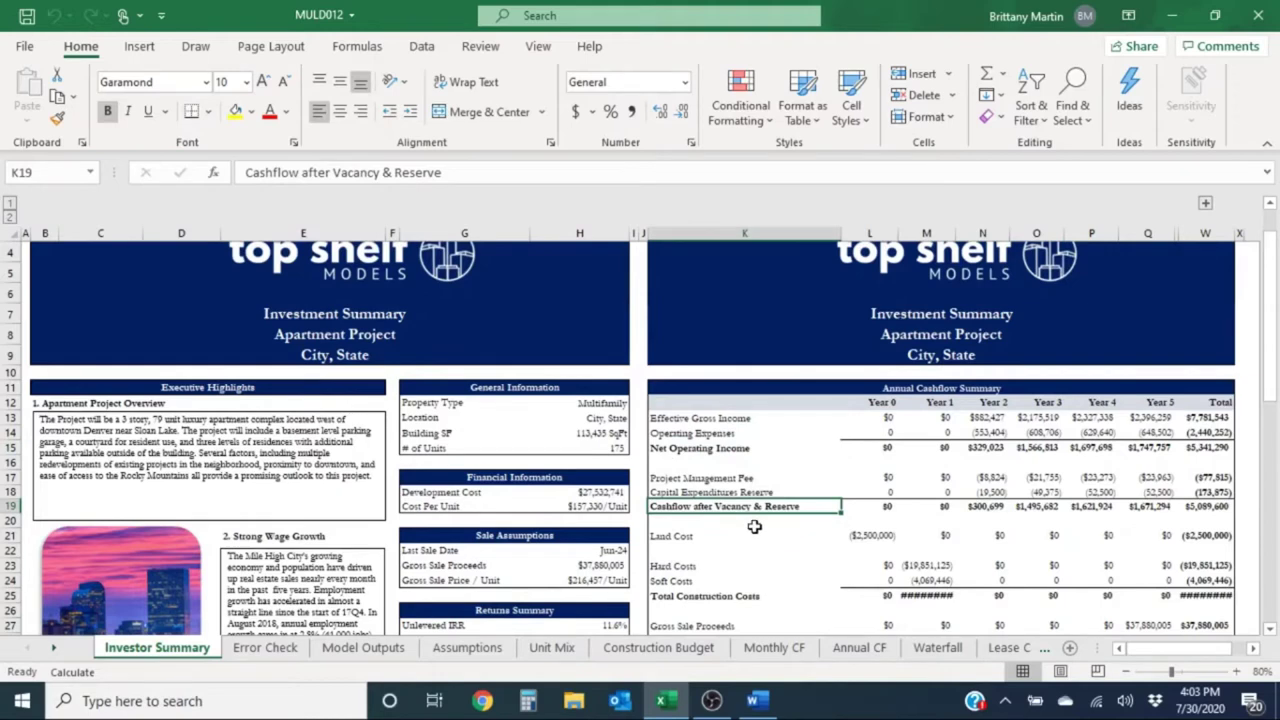
scroll(319, 398, up, 1)
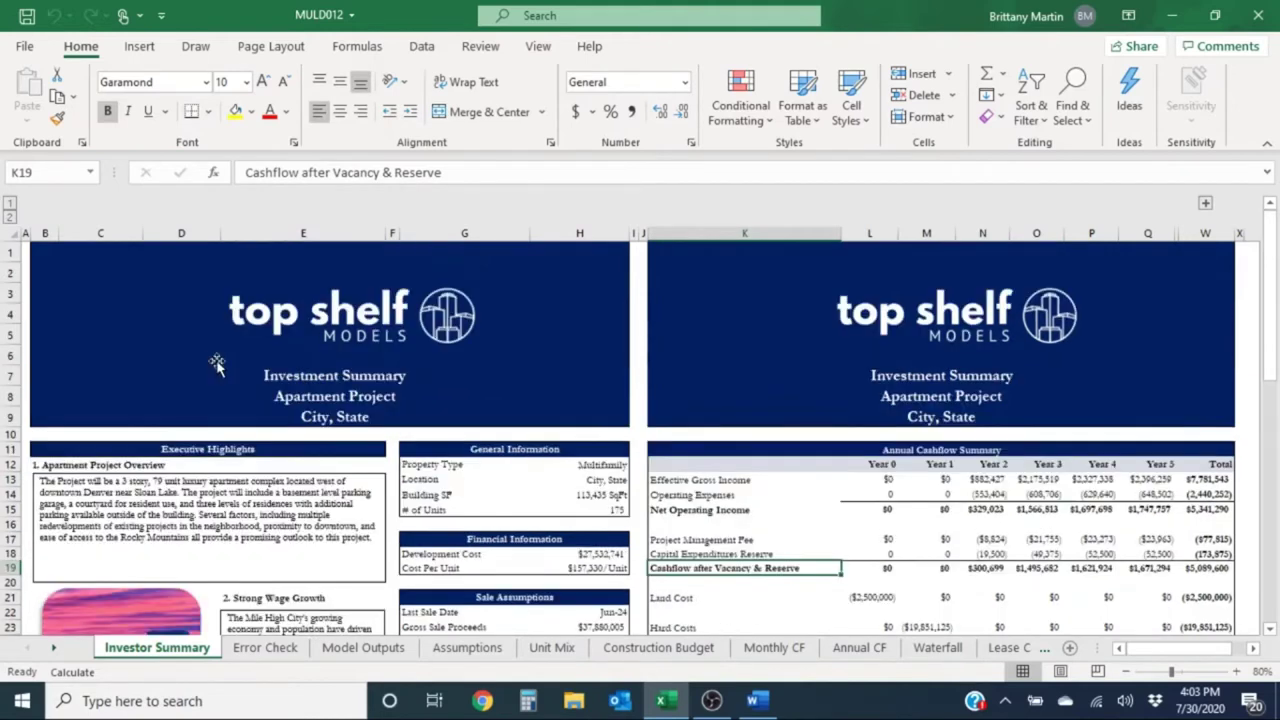
Return to the top of the Investor Summary, then move to the Assumptions sheet.
click(26, 251)
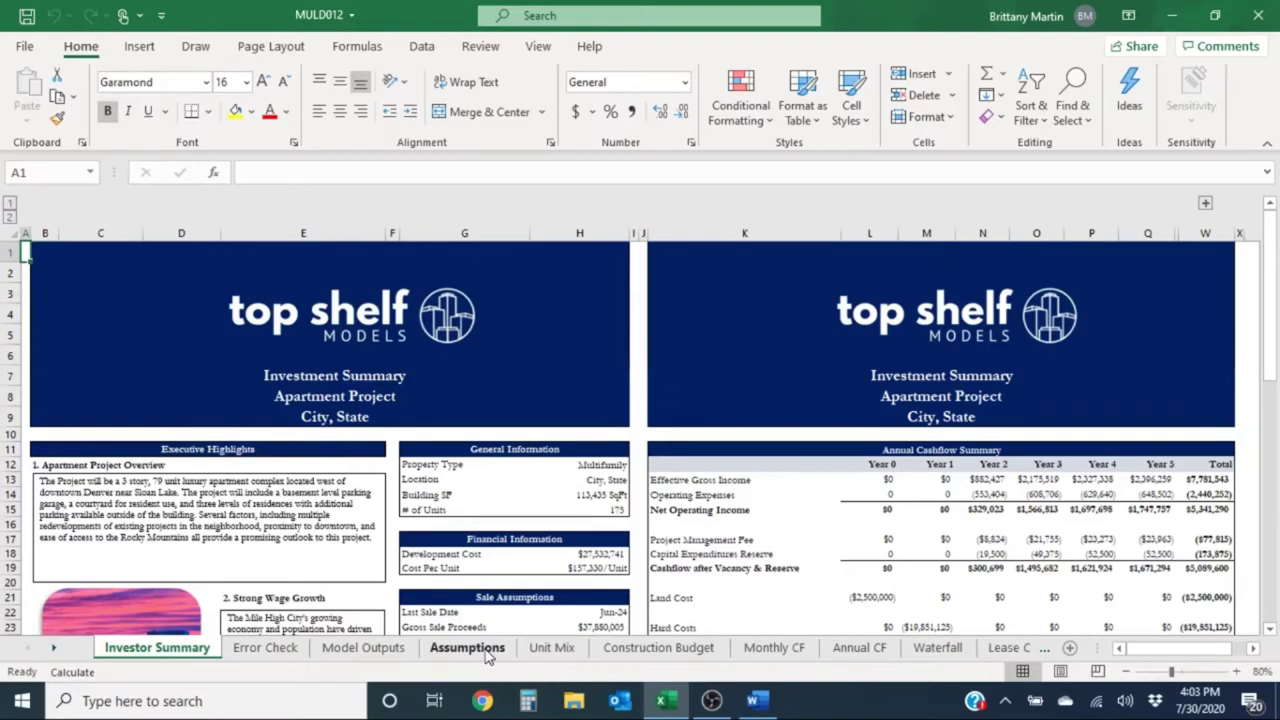
click(487, 651)
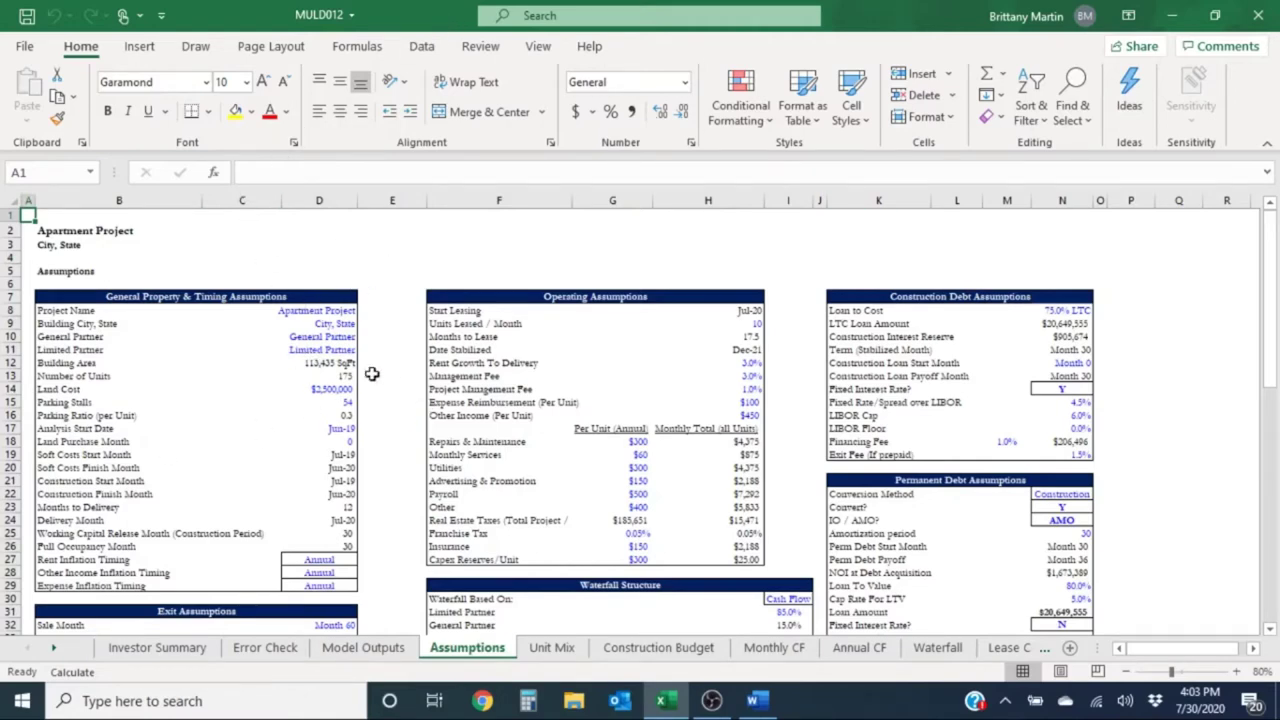
Flip past Unit Mix and Construction Budget to Assumptions, then trace the Number of Units source.
click(555, 650)
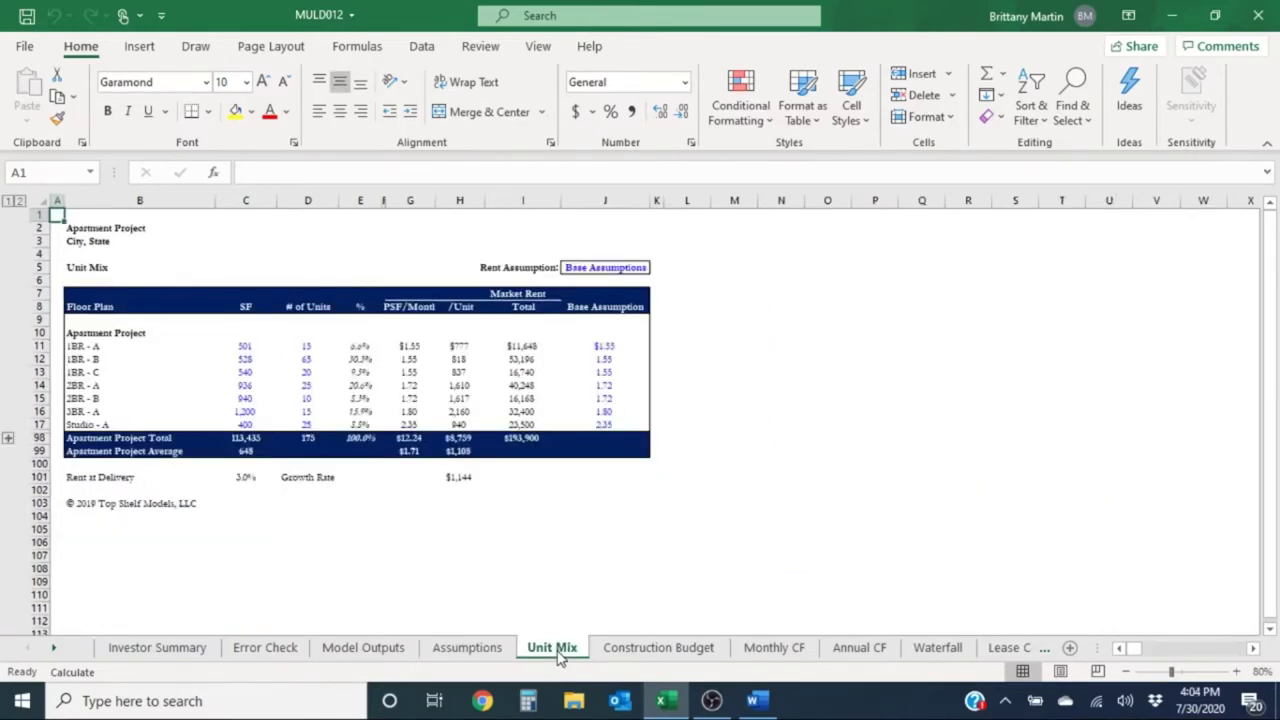
click(670, 658)
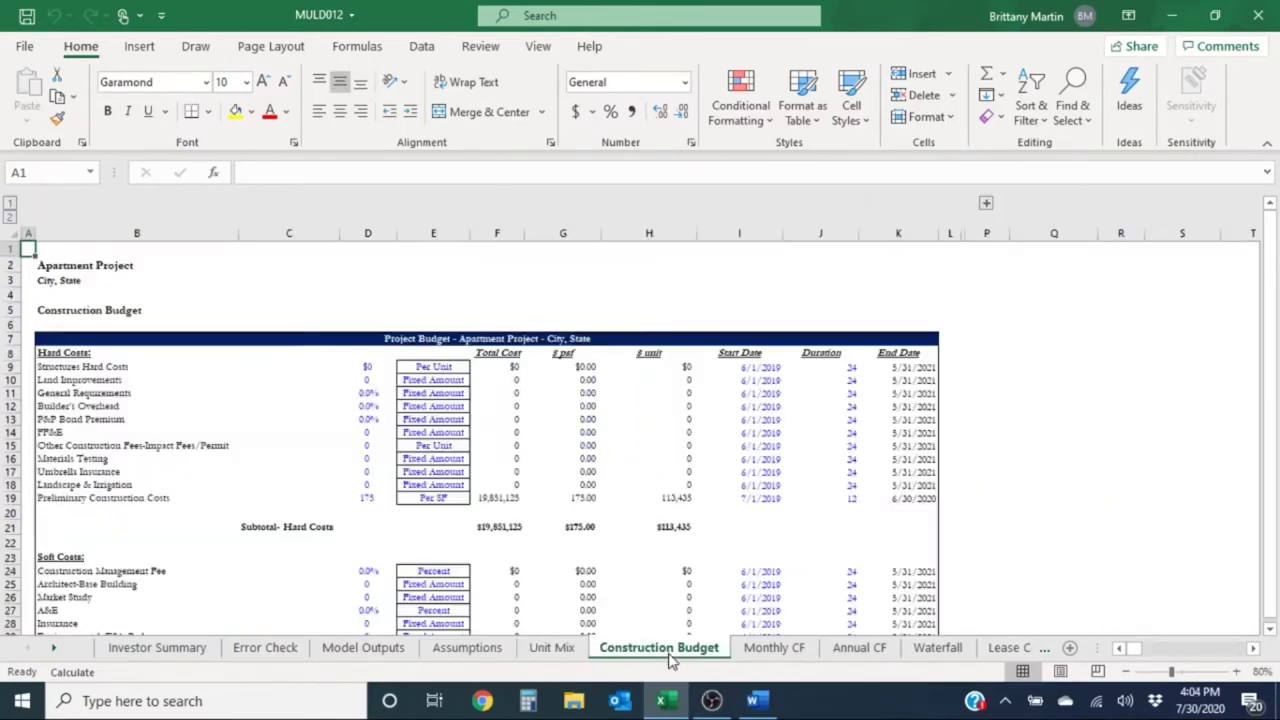
click(482, 652)
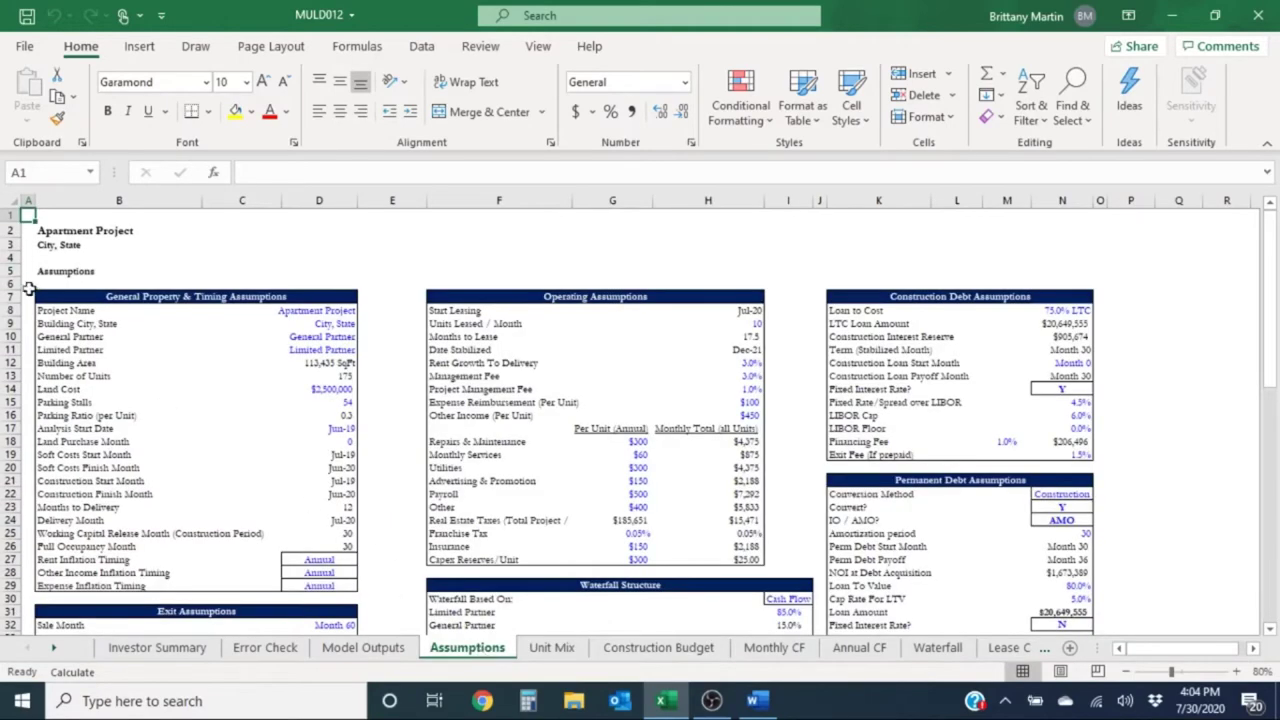
drag(46, 310, 337, 583)
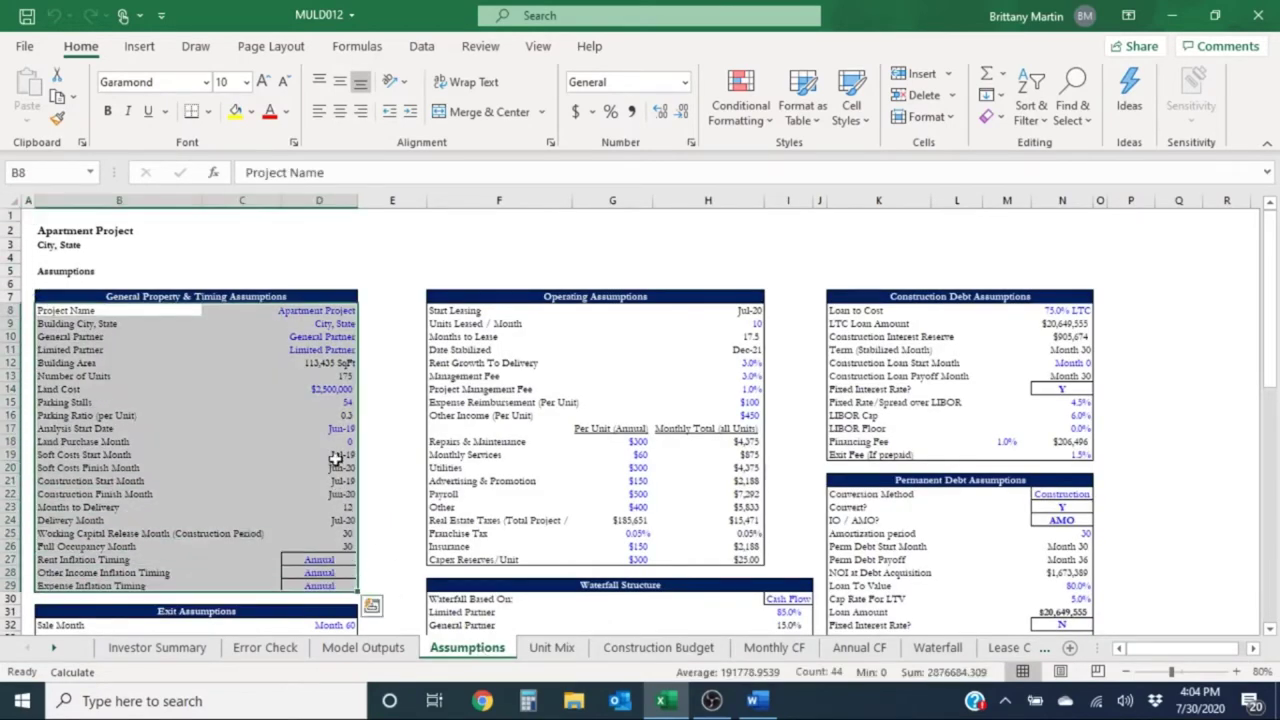
scroll(340, 430, down, 1)
scroll(346, 406, down, 1)
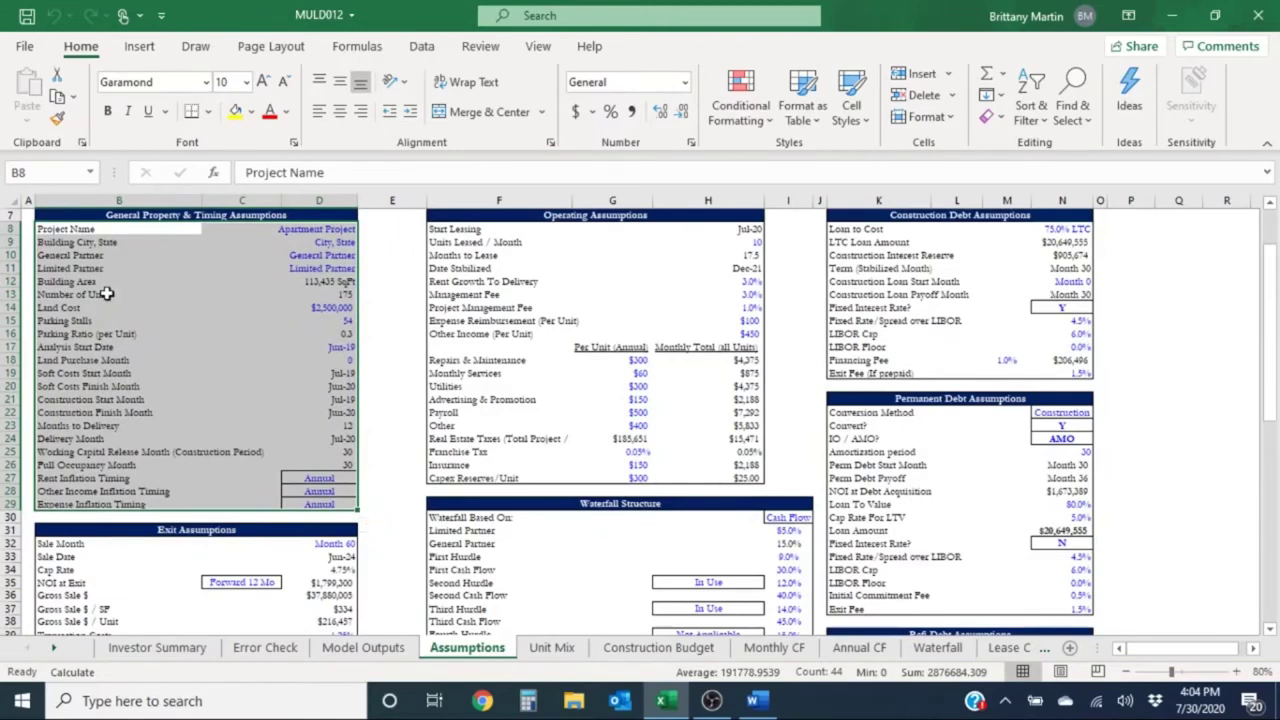
drag(100, 294, 345, 298)
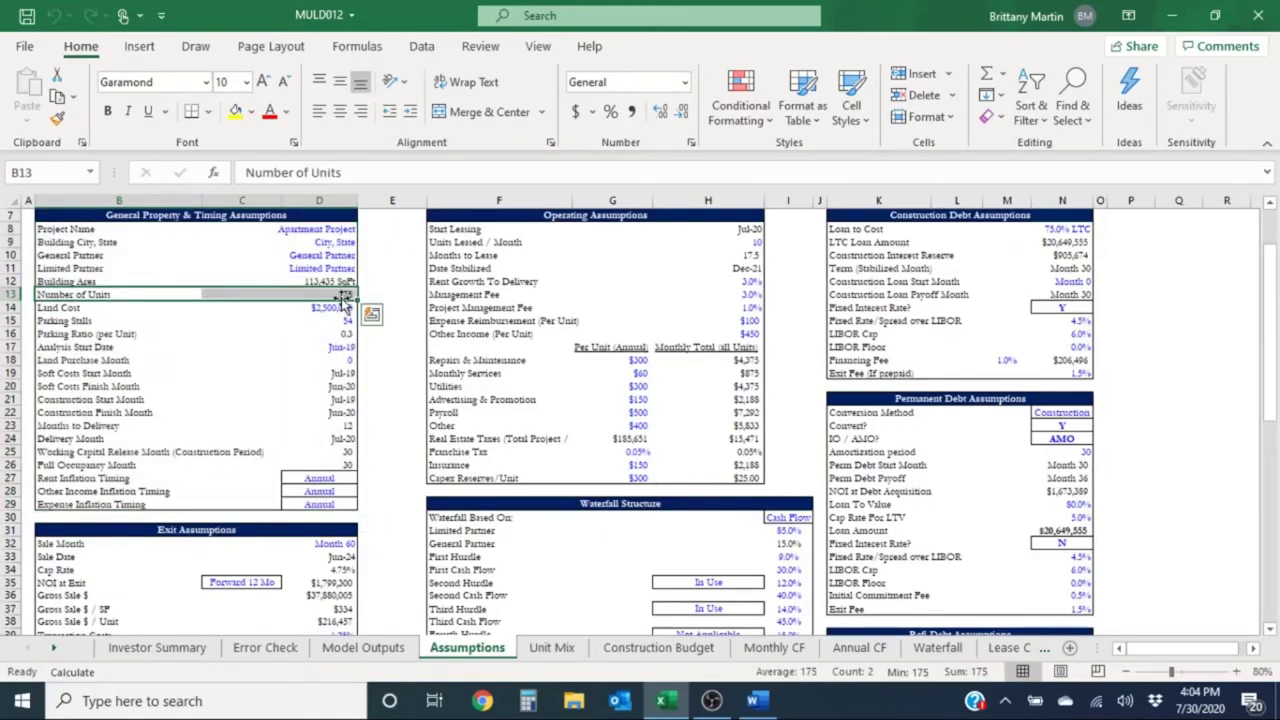
click(343, 297)
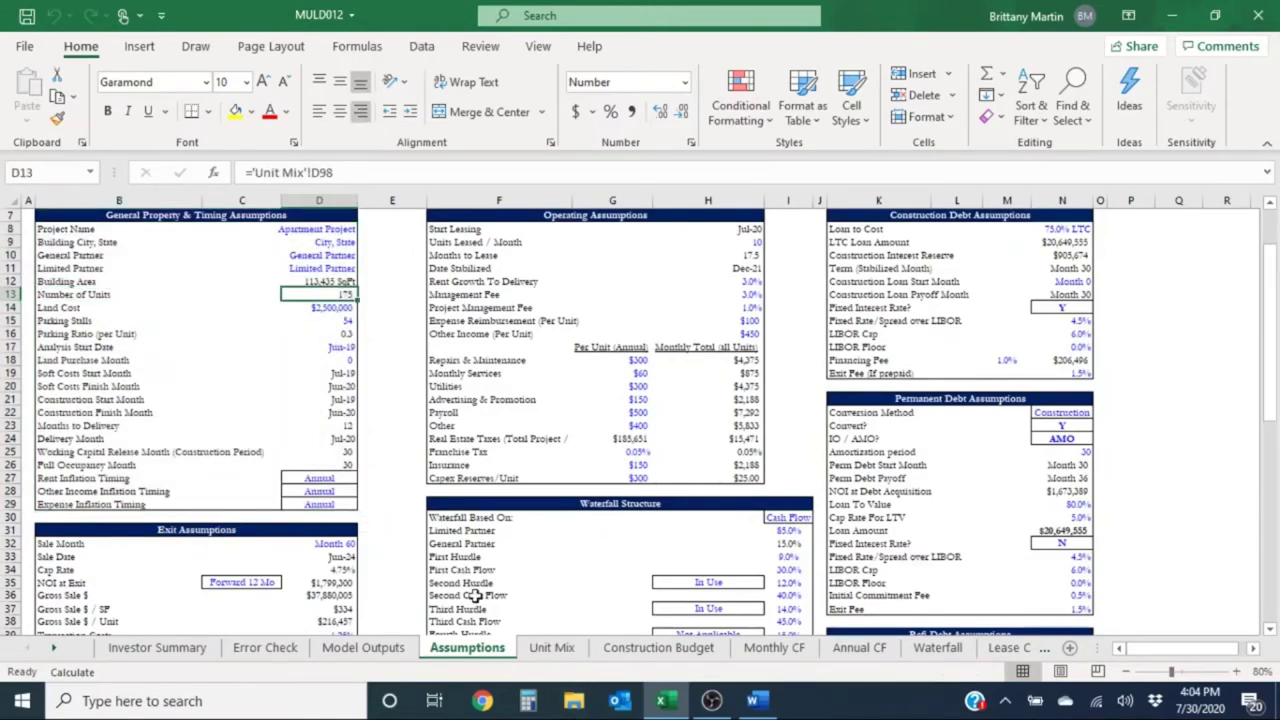
Highlight the timing assumptions and inspect the Sale Month exit value.
scroll(474, 595, down, 2)
drag(85, 451, 340, 578)
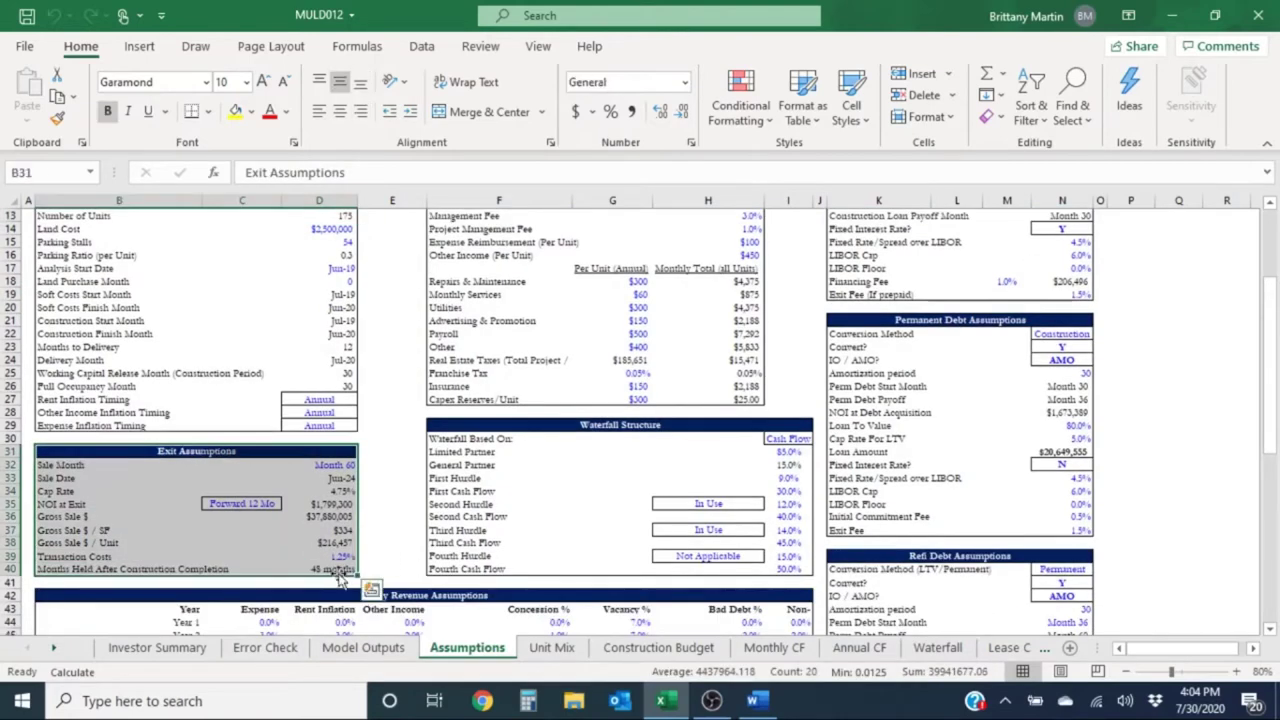
click(336, 467)
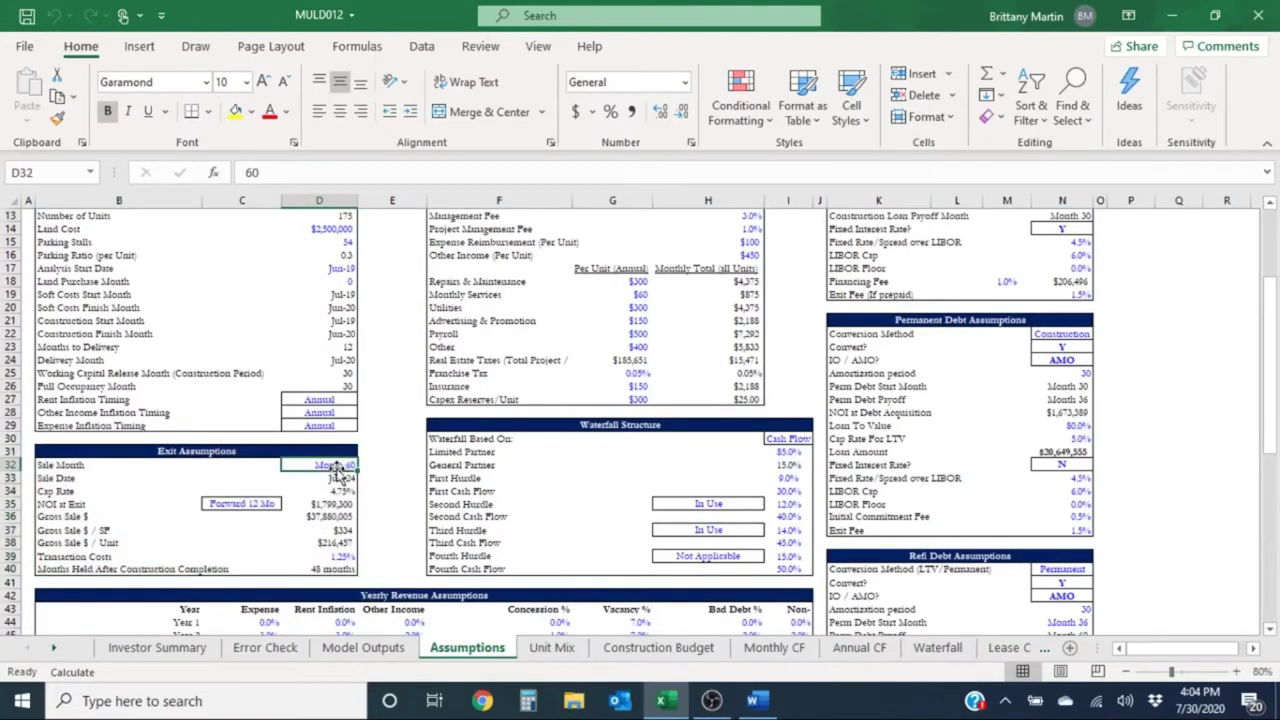
scroll(476, 430, up, 4)
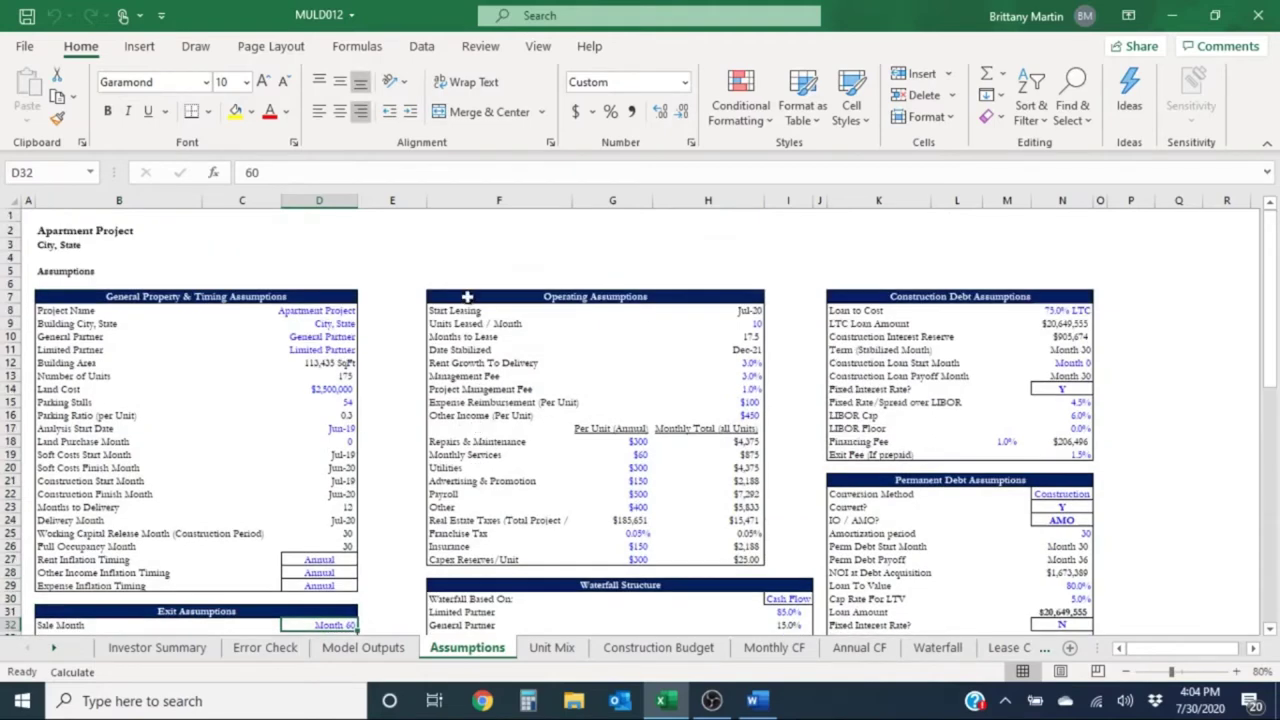
Highlight and review the whole Operating Assumptions block.
drag(467, 296, 755, 565)
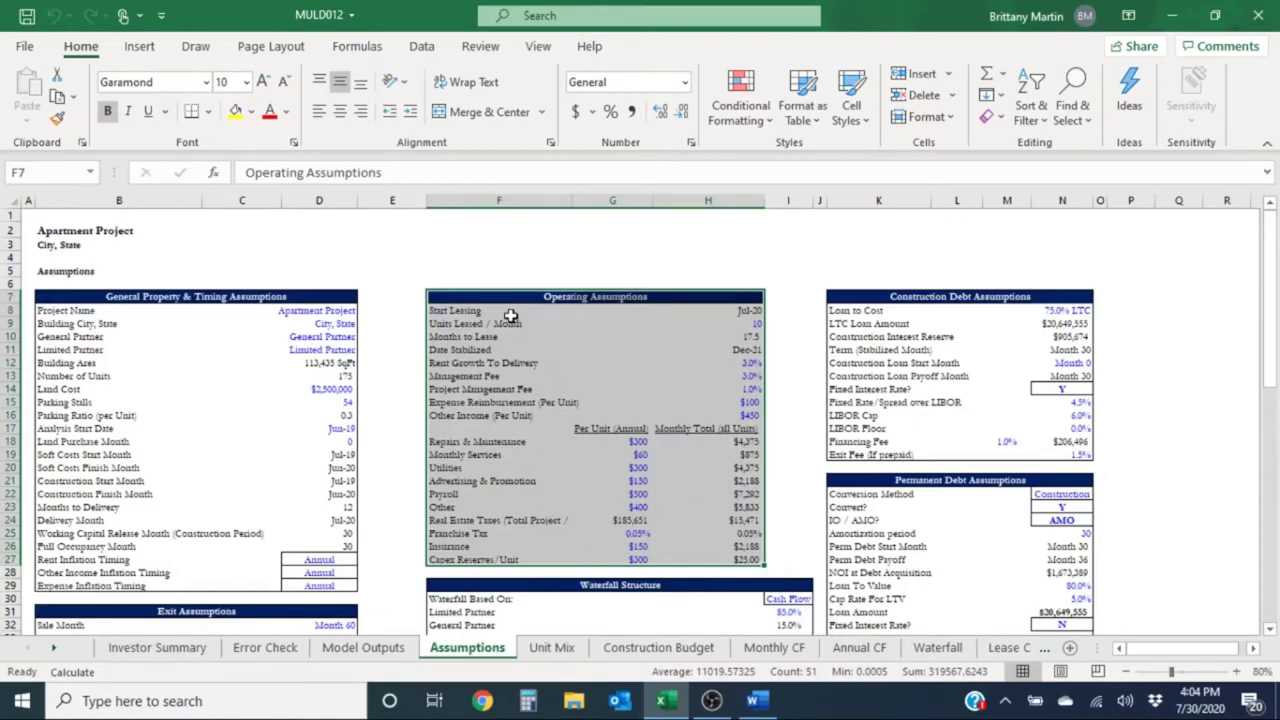
drag(490, 302, 751, 568)
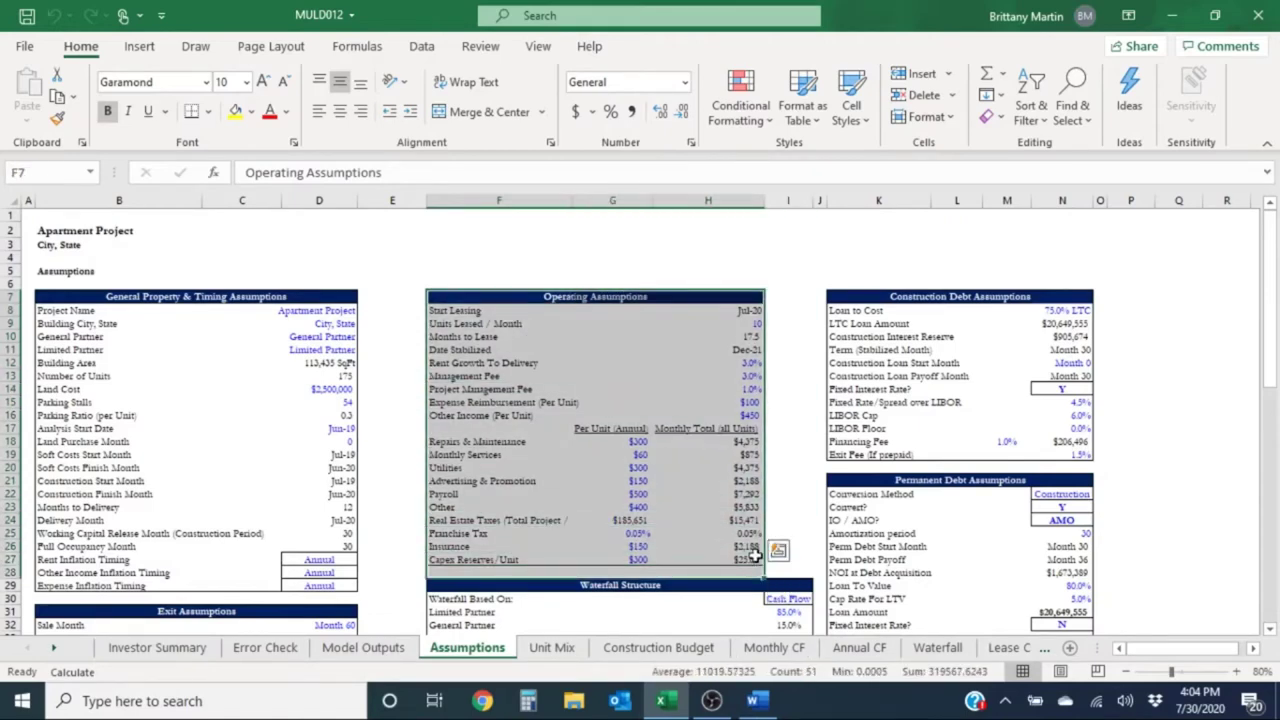
scroll(766, 551, down, 3)
drag(462, 470, 812, 613)
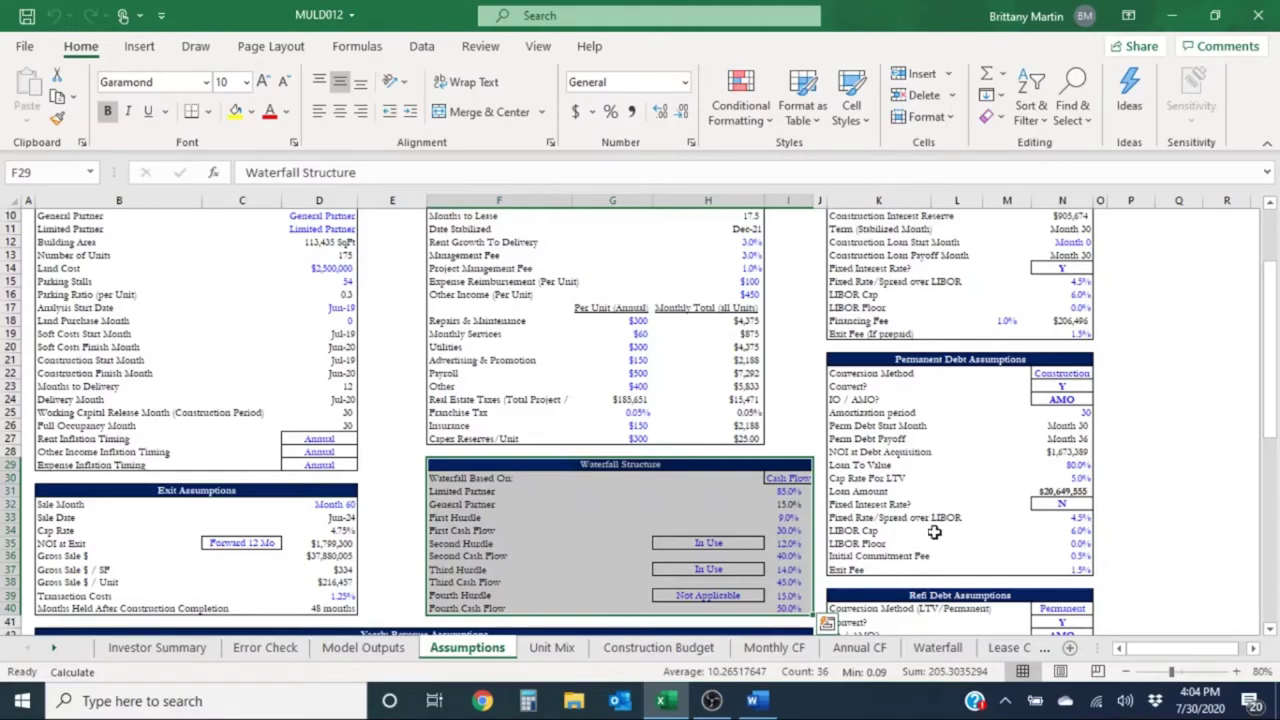
scroll(897, 558, up, 2)
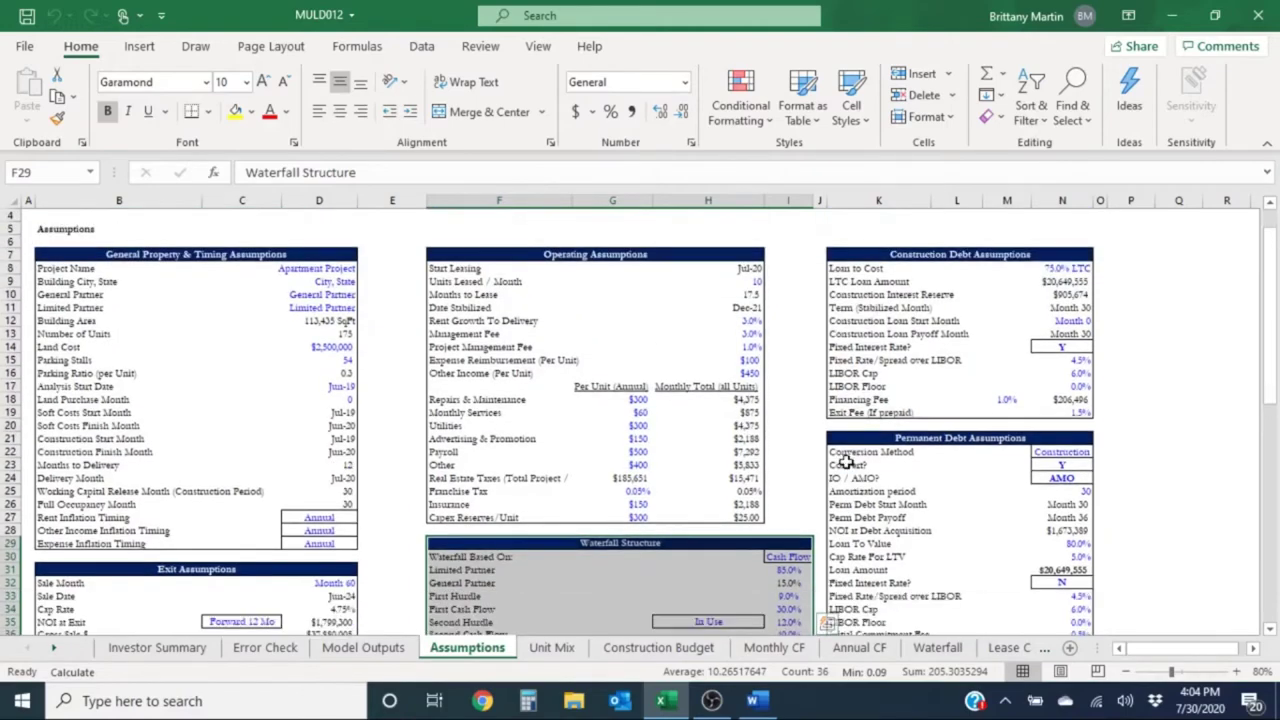
Highlight the Construction Debt and Permanent Debt Assumptions blocks.
drag(880, 243, 1057, 503)
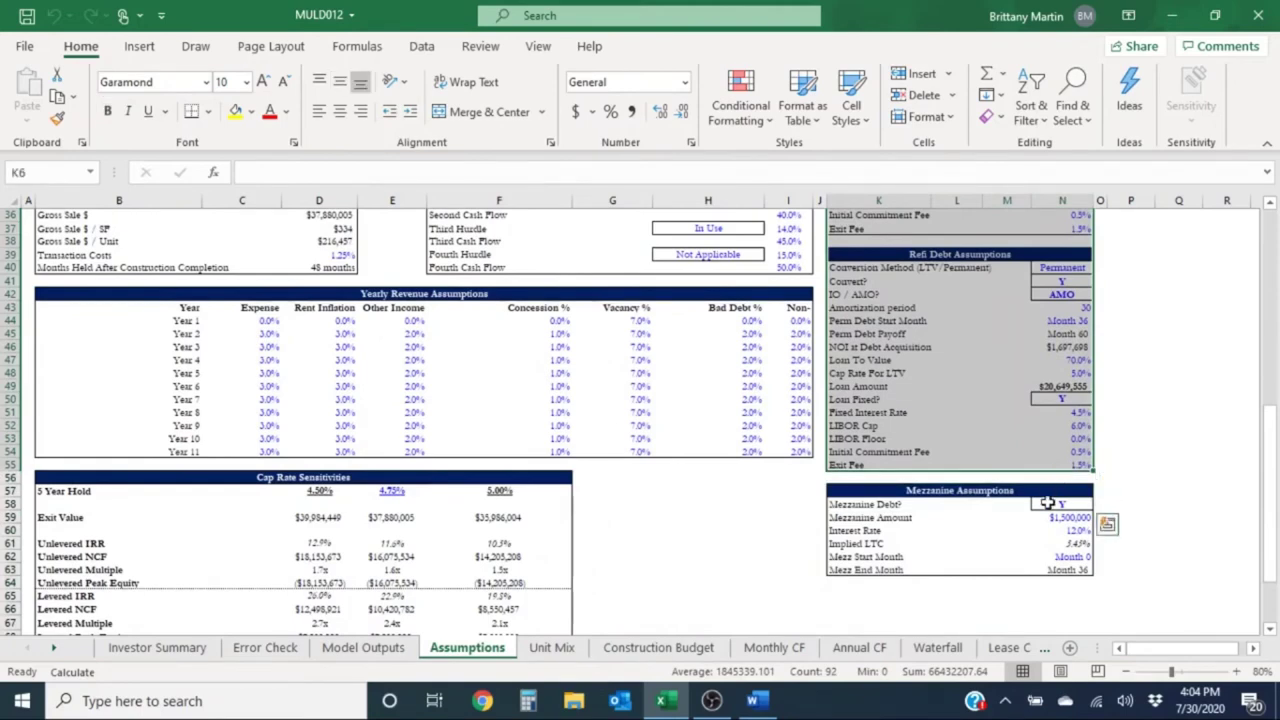
scroll(1050, 500, up, 12)
drag(868, 298, 1025, 432)
drag(873, 488, 1063, 513)
click(1126, 506)
Highlight the Mezzanine Assumptions block ($1,500,000) and point out the Refi Debt Assumptions.
scroll(1070, 530, down, 2)
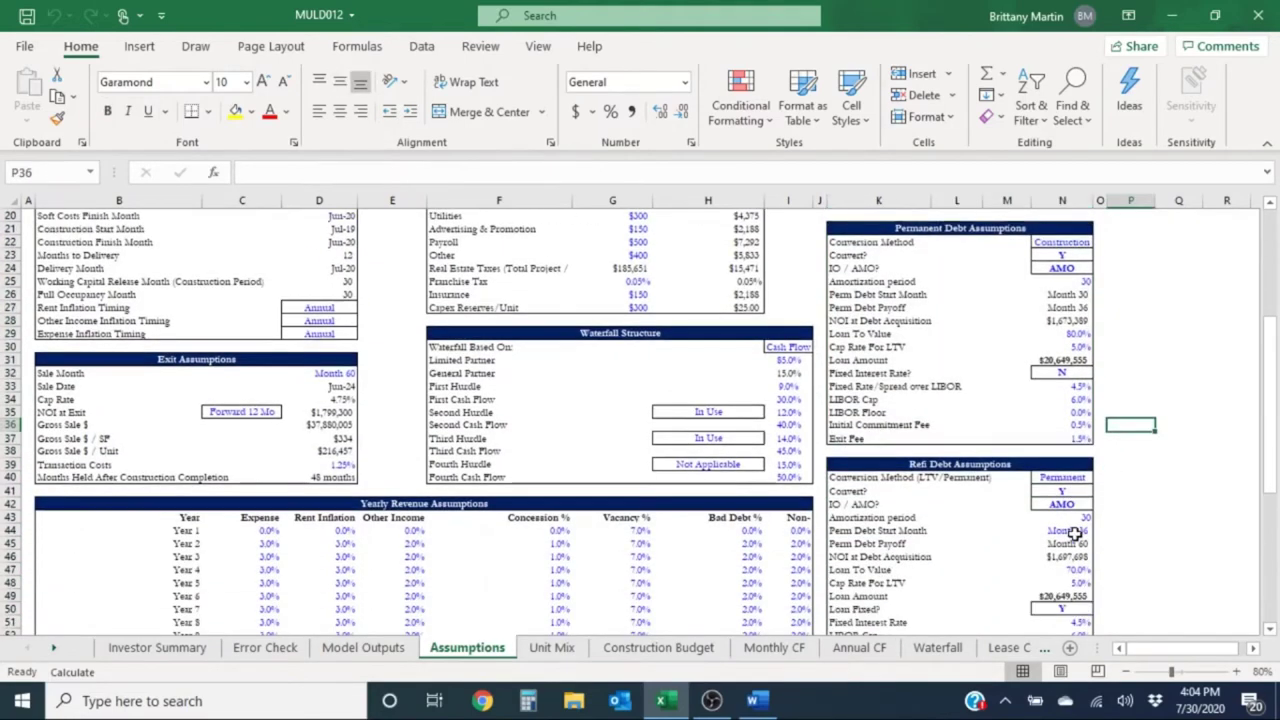
scroll(870, 480, down, 3)
scroll(858, 368, down, 3)
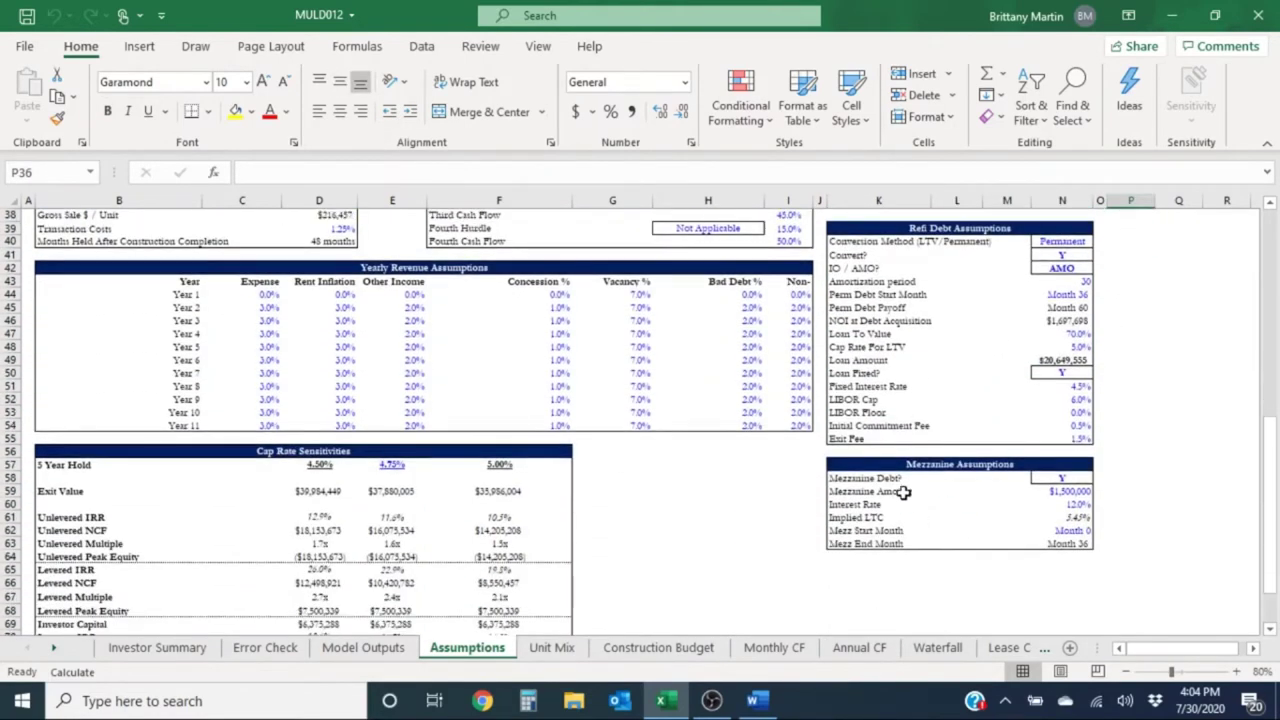
drag(879, 470, 1087, 551)
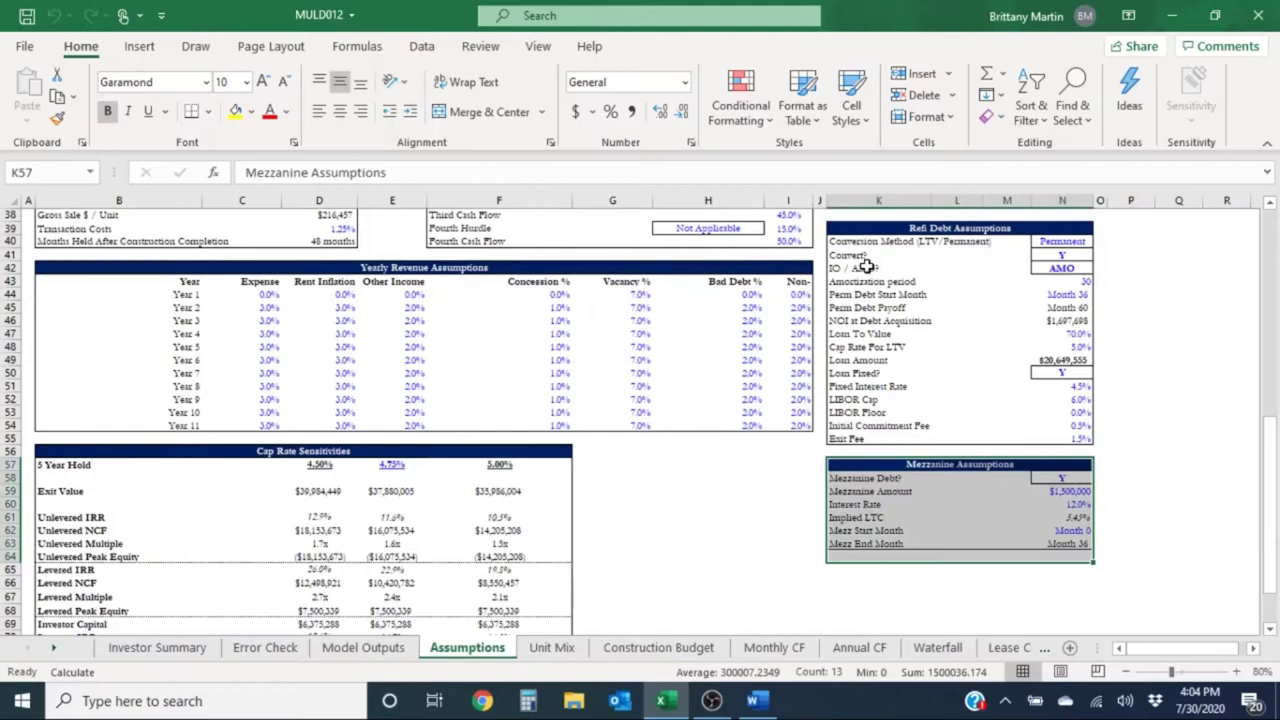
click(935, 316)
click(930, 228)
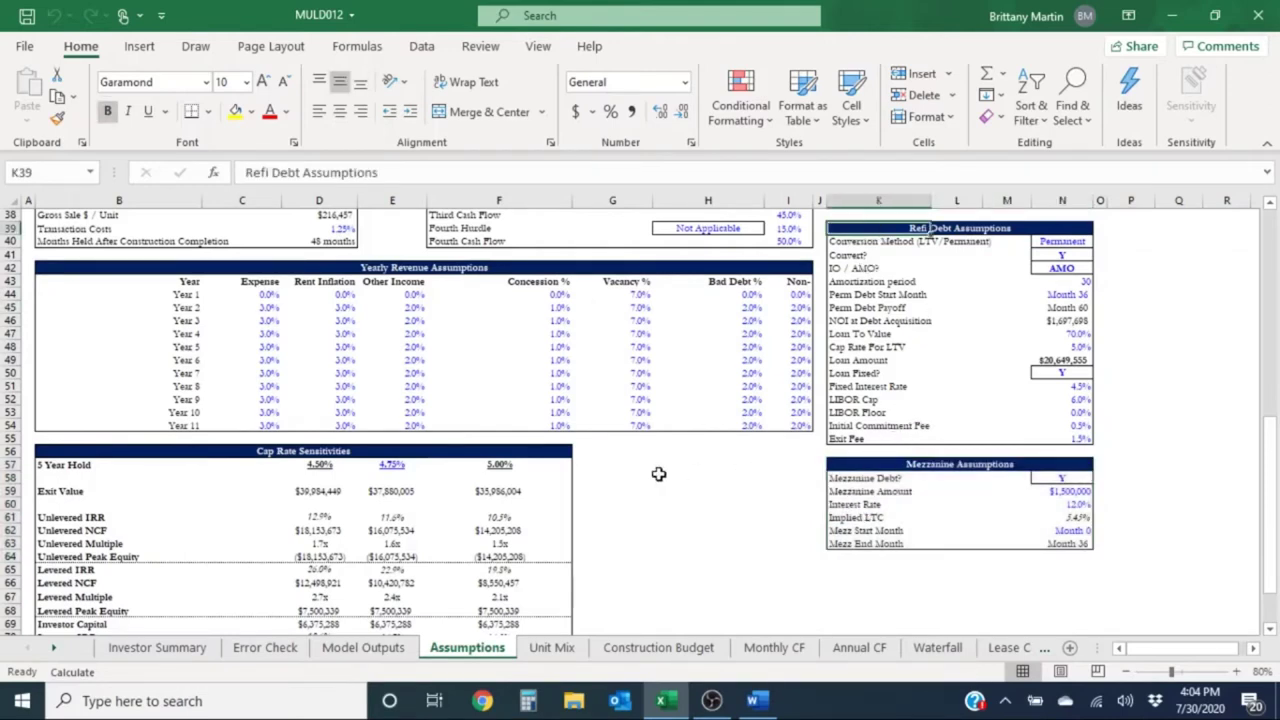
scroll(568, 515, down, 2)
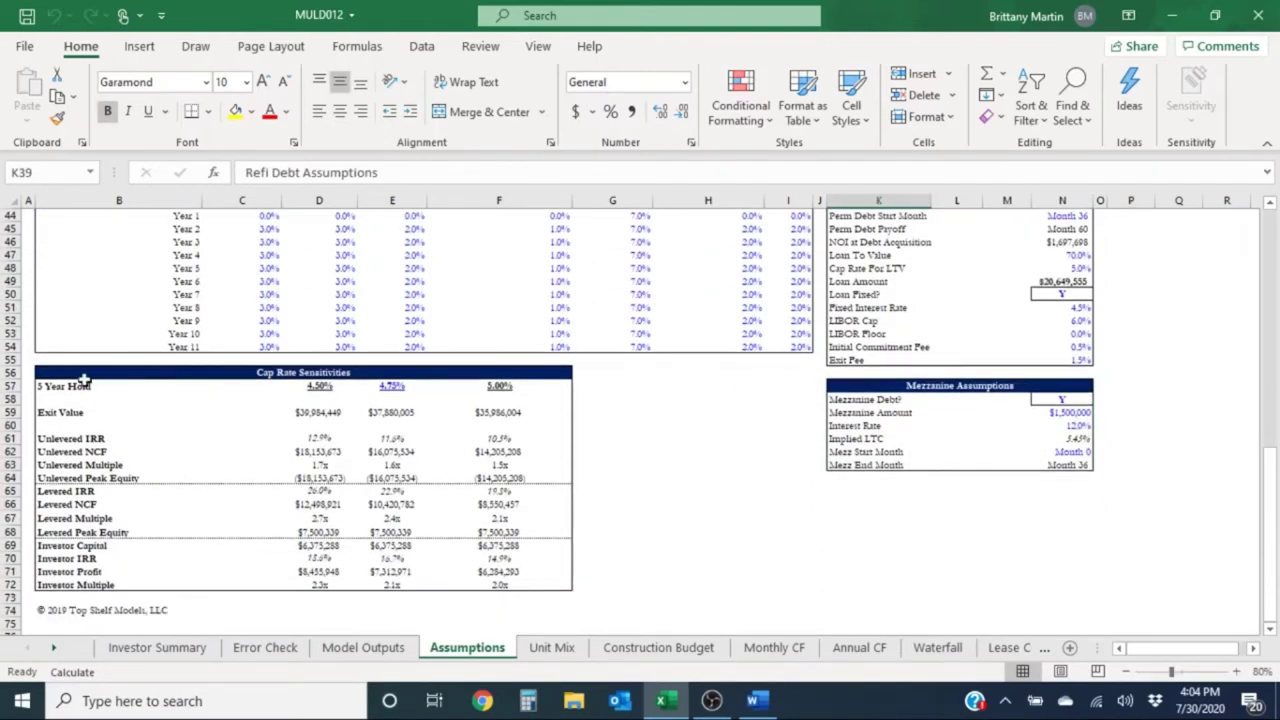
drag(80, 378, 552, 582)
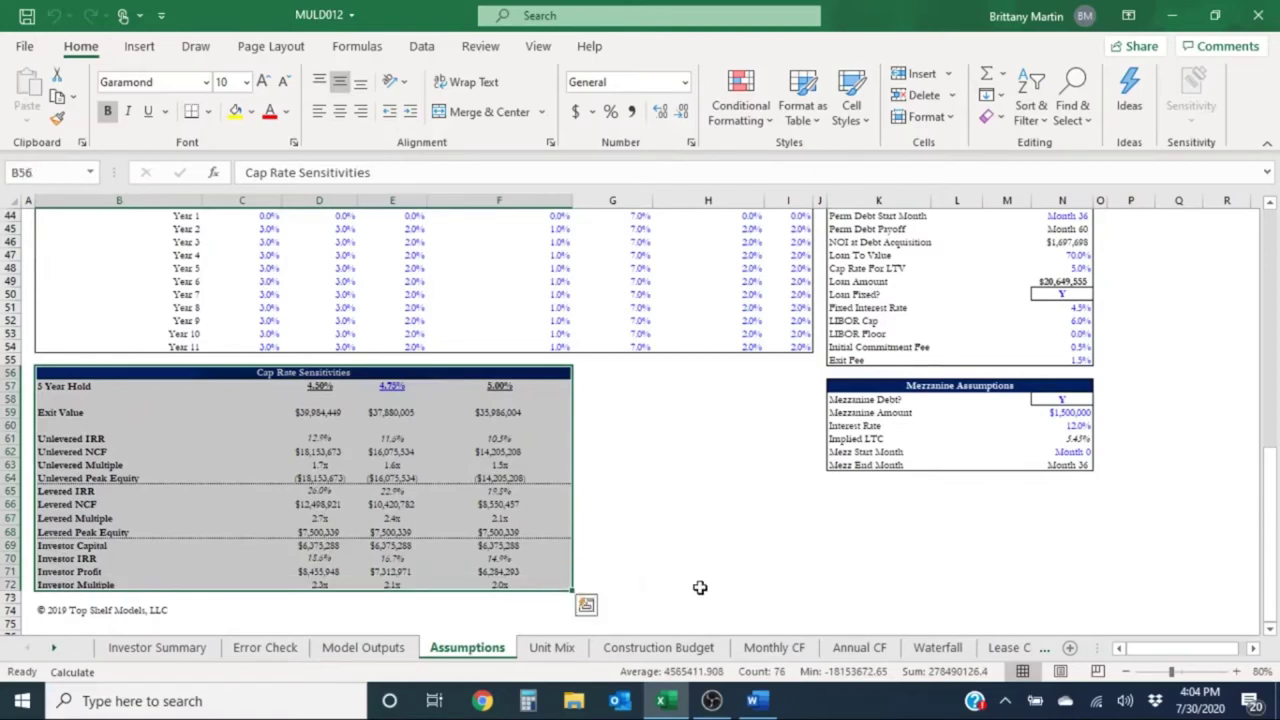
click(413, 397)
click(415, 388)
scroll(500, 490, up, 1)
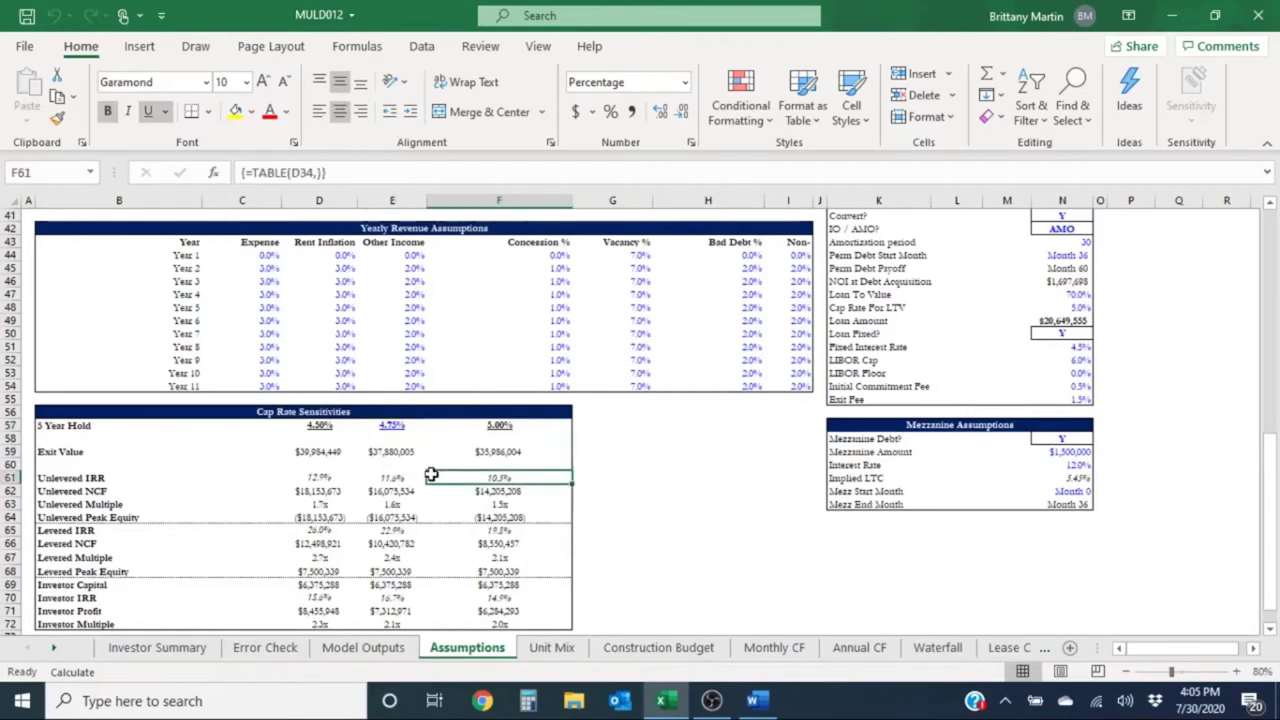
click(392, 503)
click(392, 543)
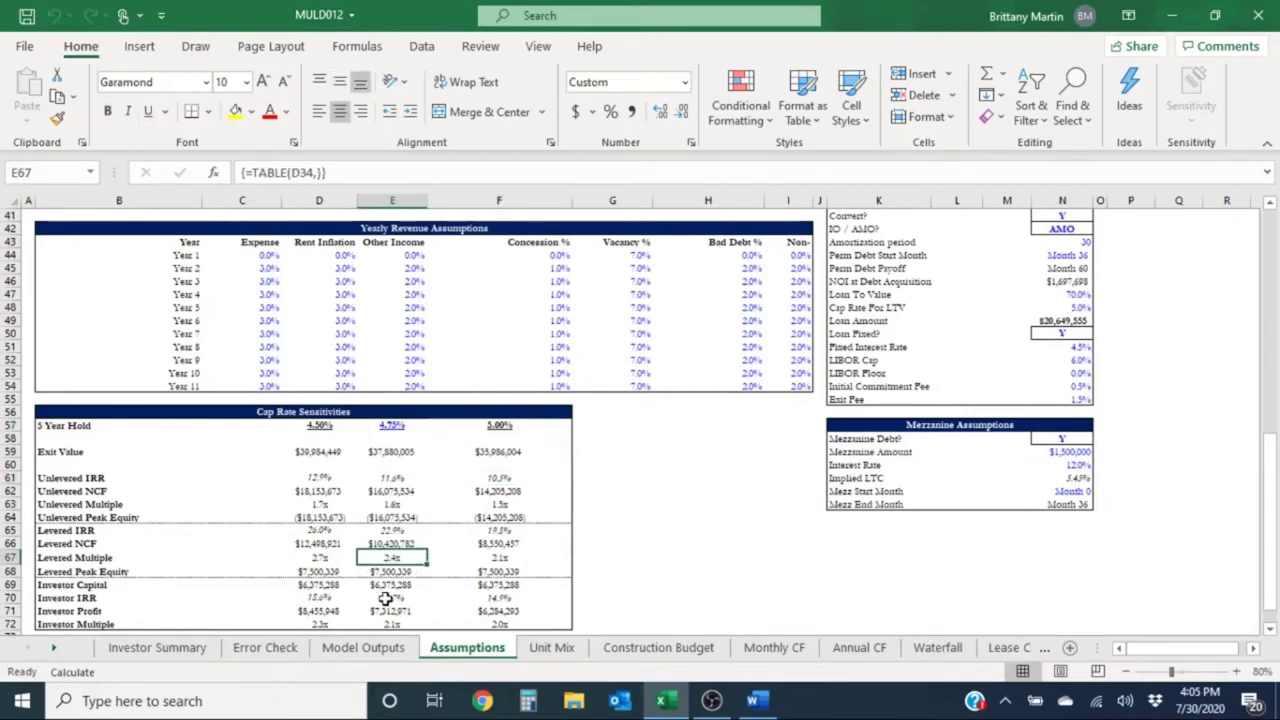
click(392, 530)
drag(392, 491, 392, 478)
click(390, 425)
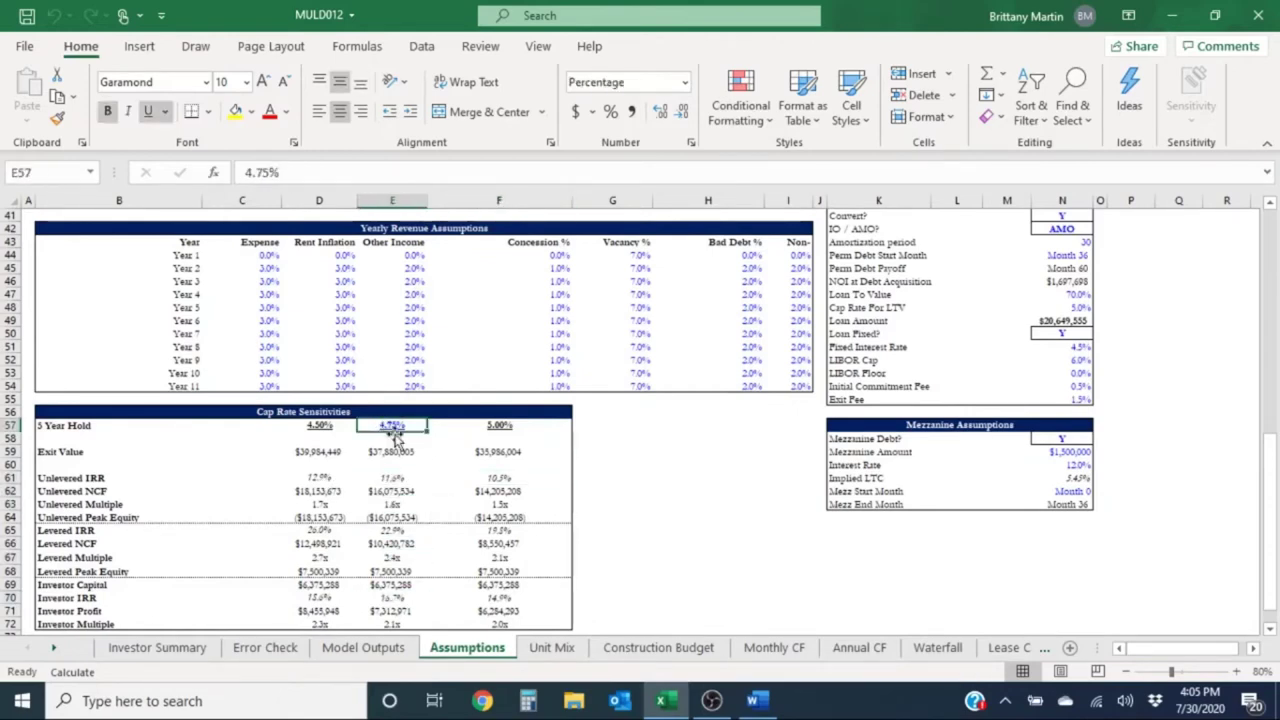
click(340, 425)
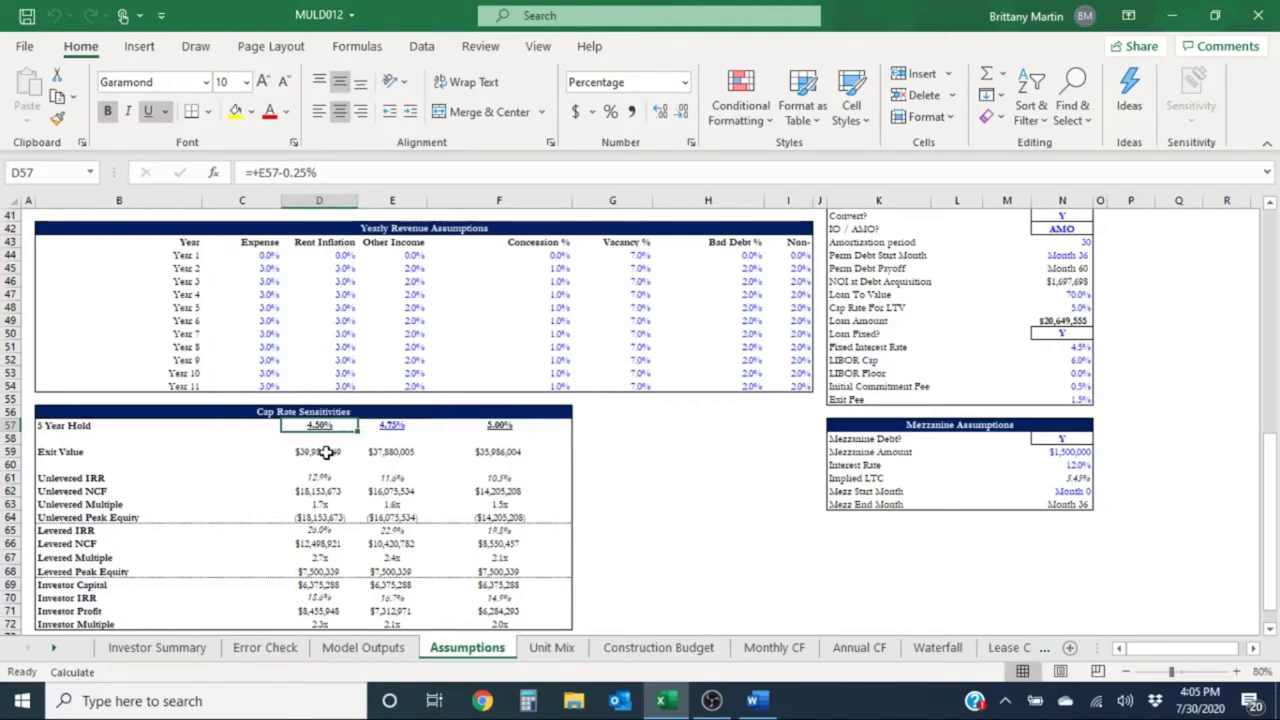
click(333, 451)
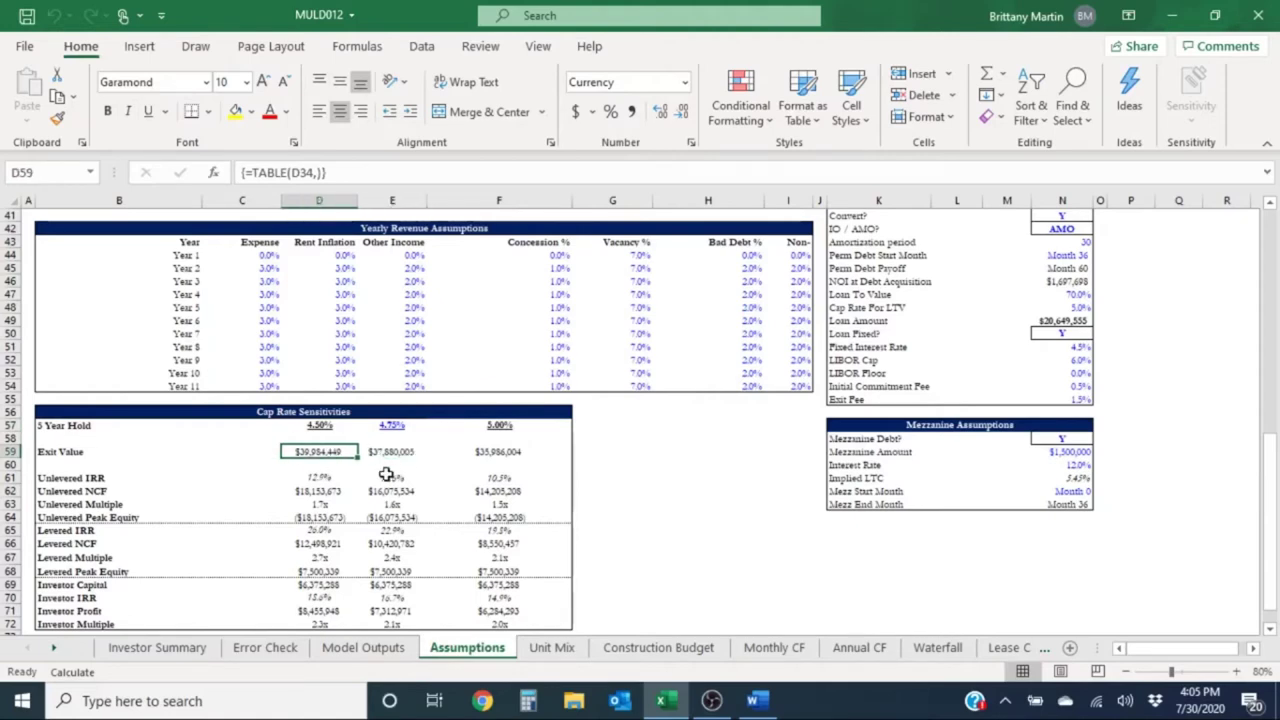
click(474, 450)
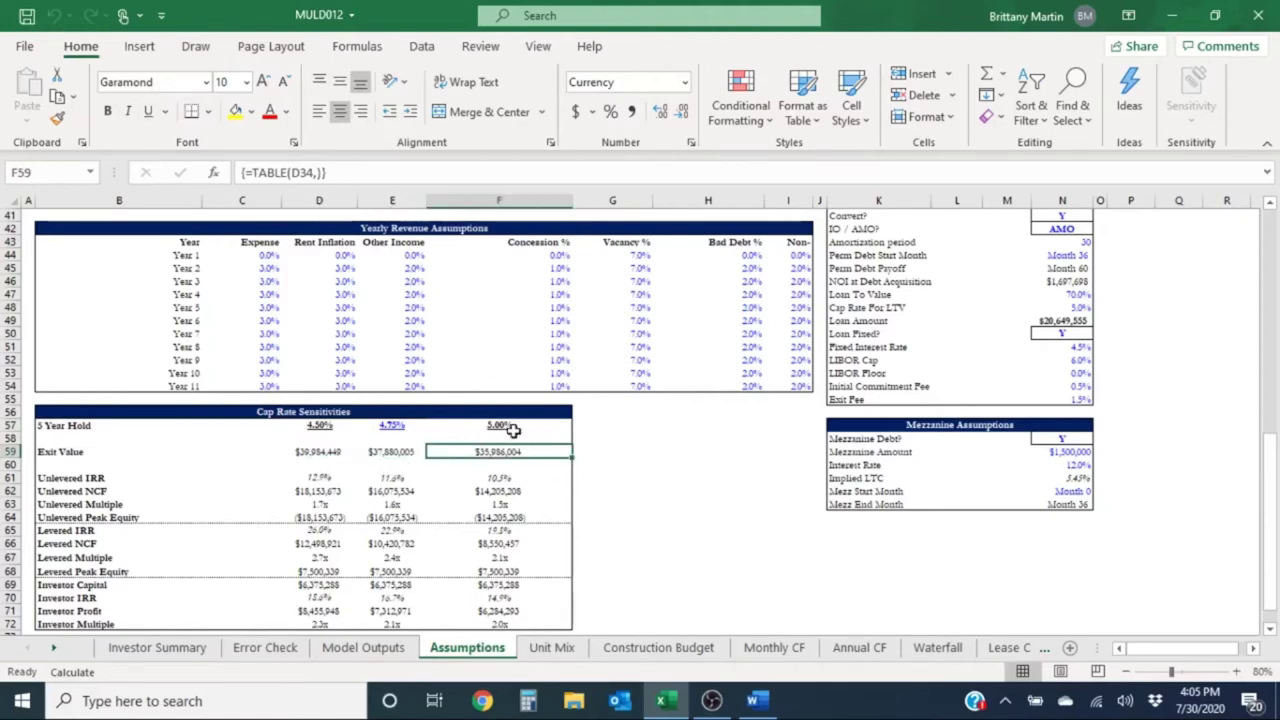
click(511, 425)
click(500, 451)
scroll(551, 477, up, 13)
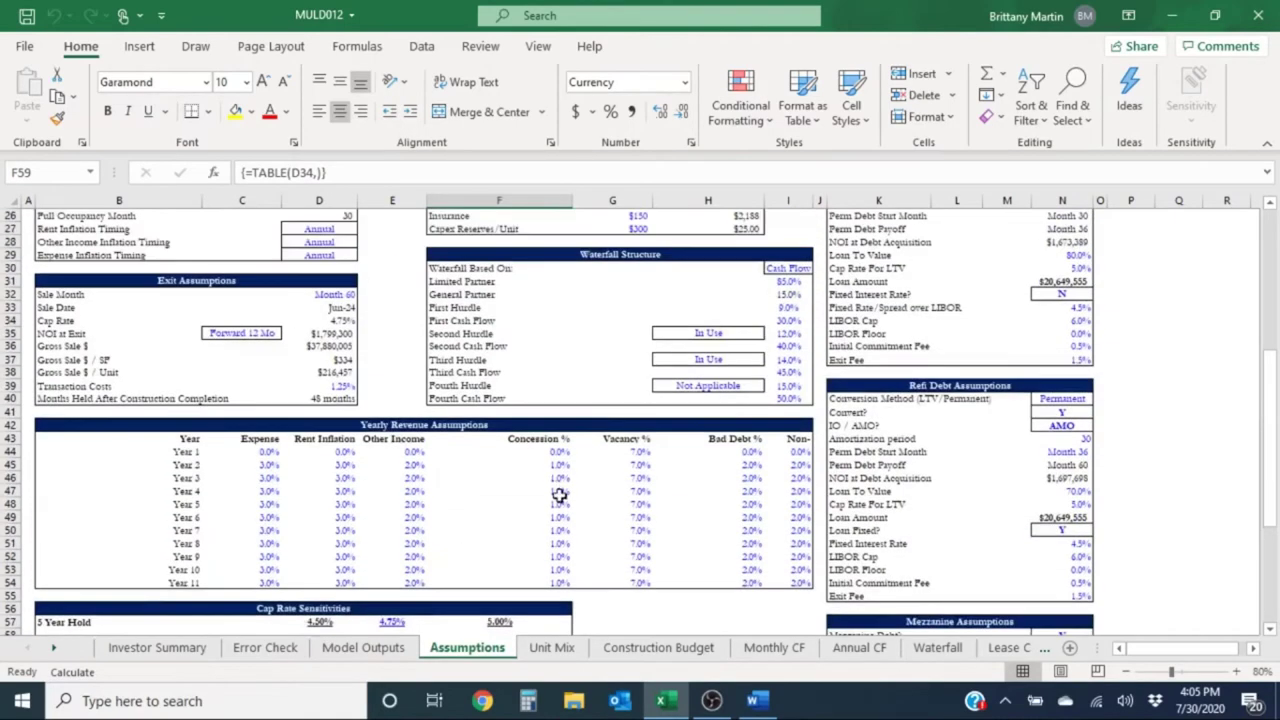
click(34, 216)
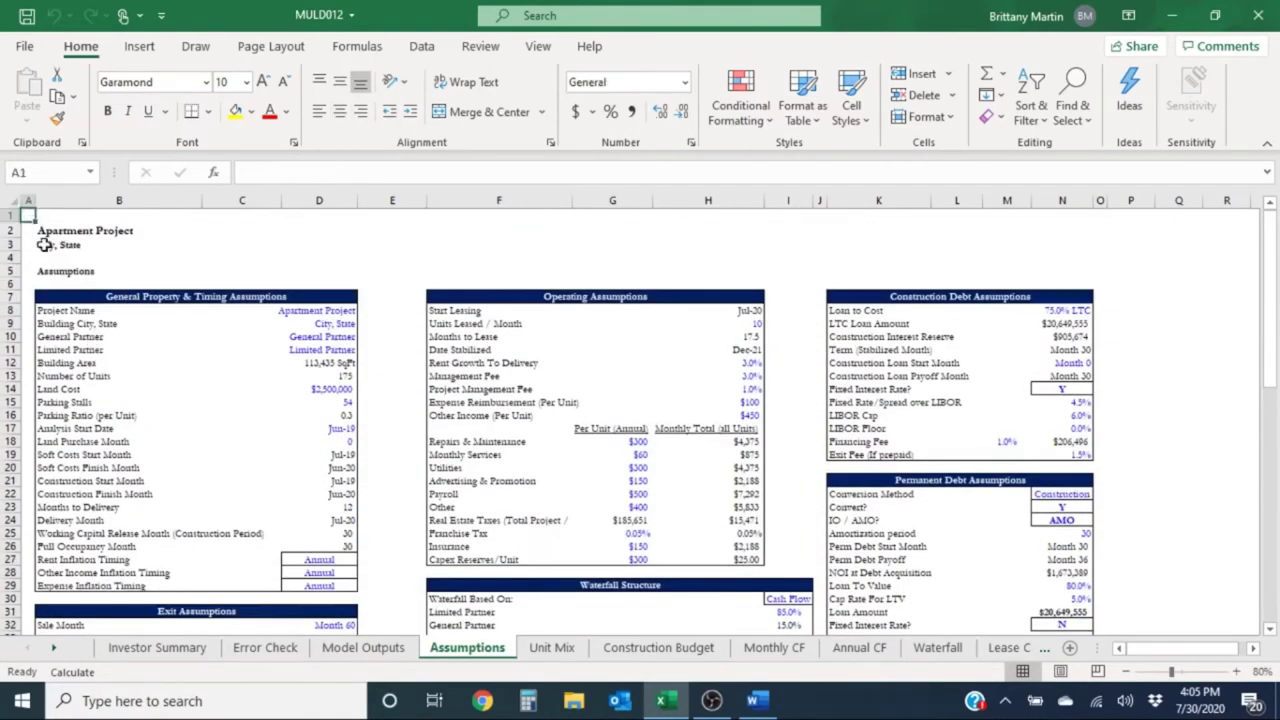
click(548, 652)
click(668, 652)
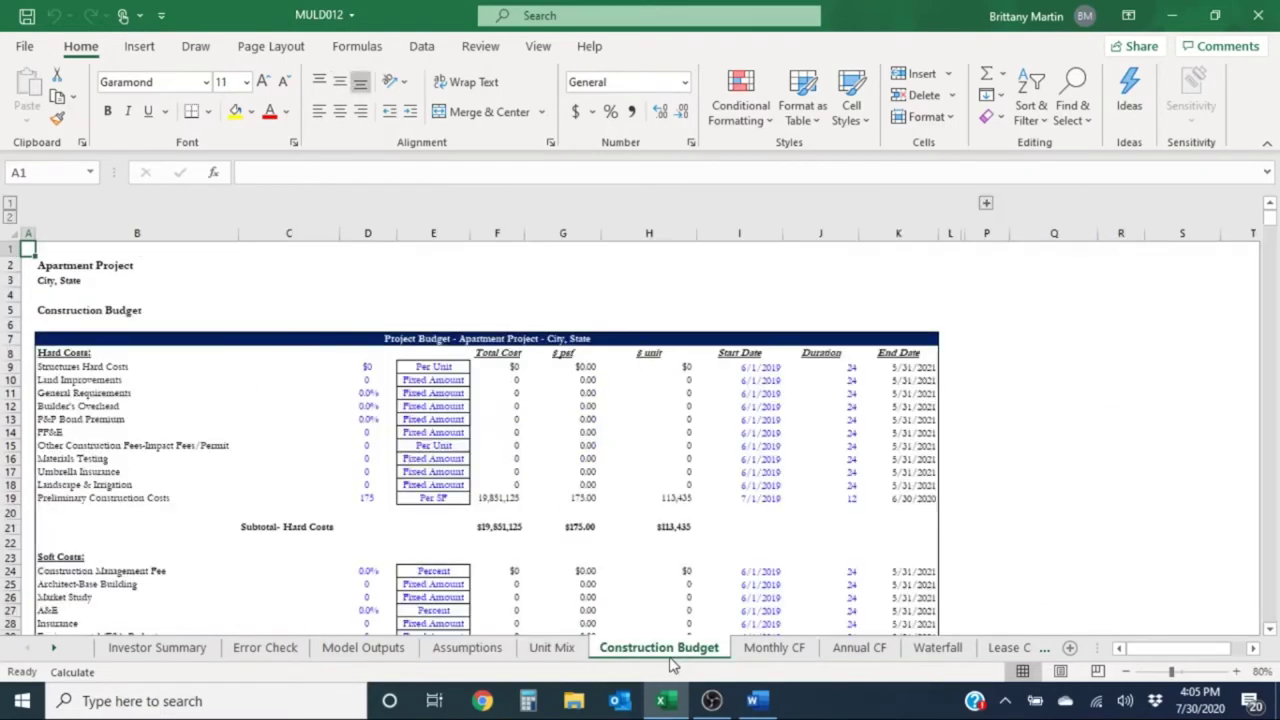
click(768, 650)
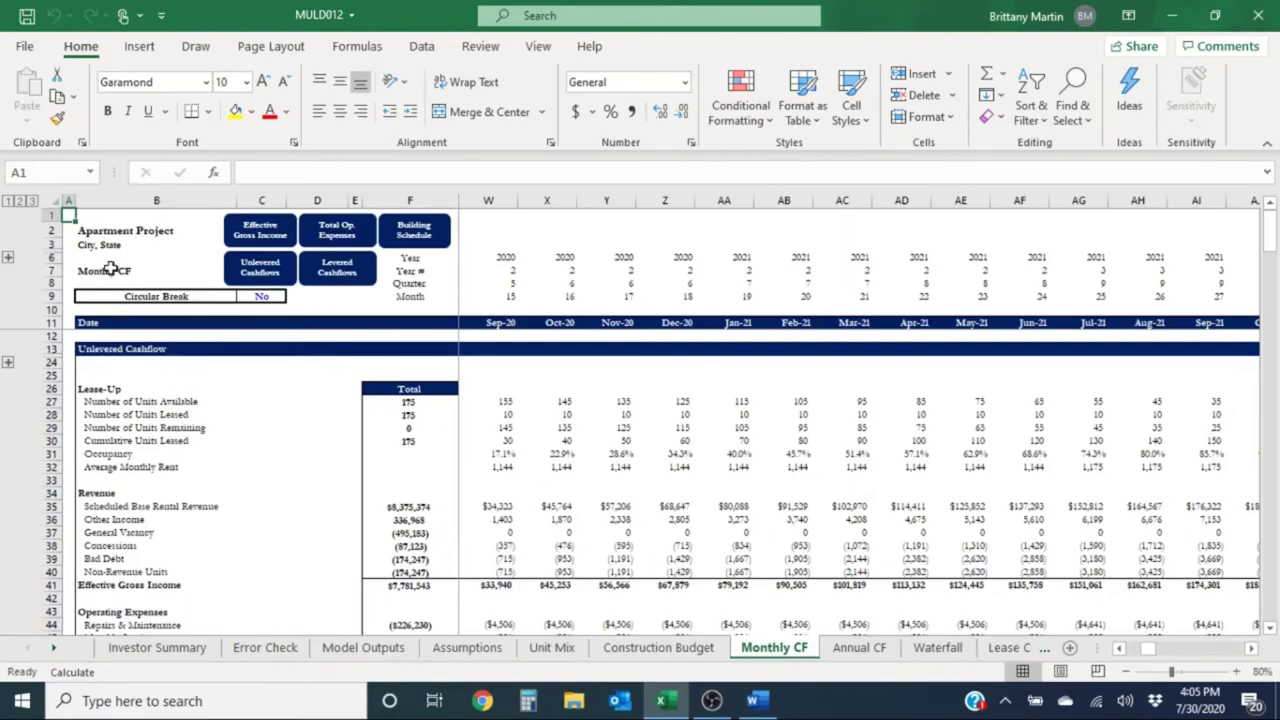
click(112, 346)
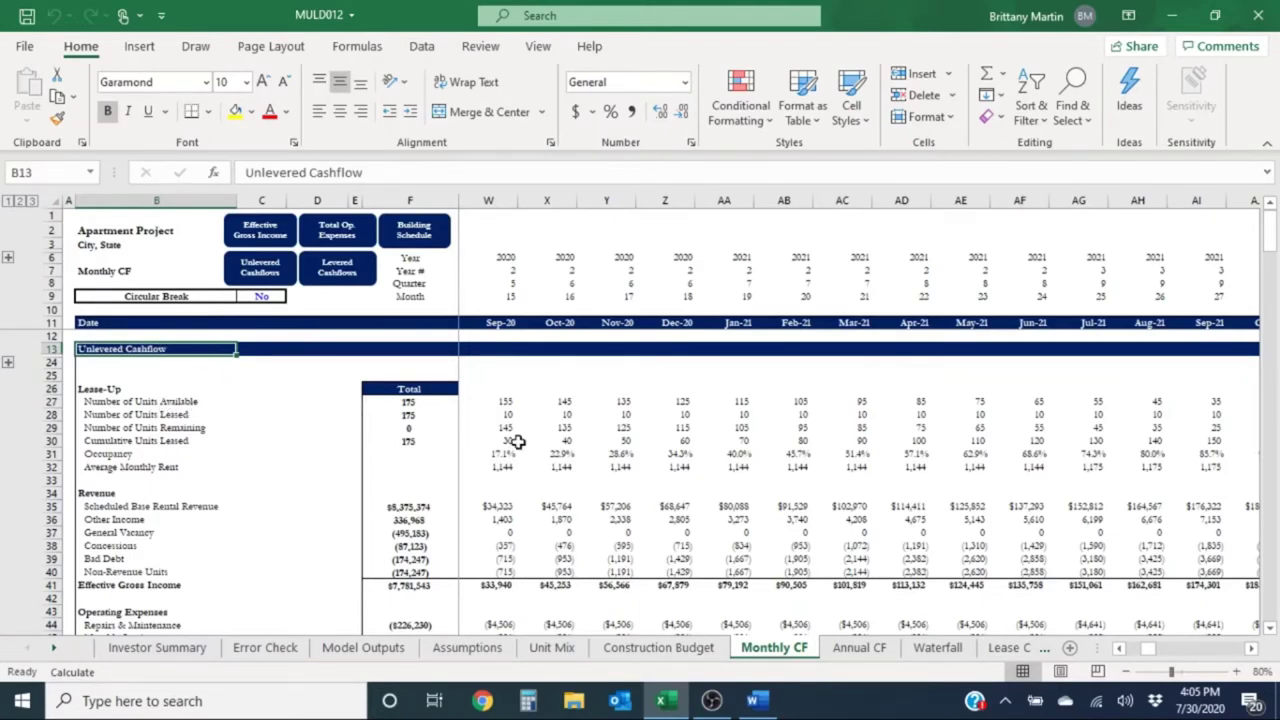
drag(516, 441, 674, 451)
click(583, 401)
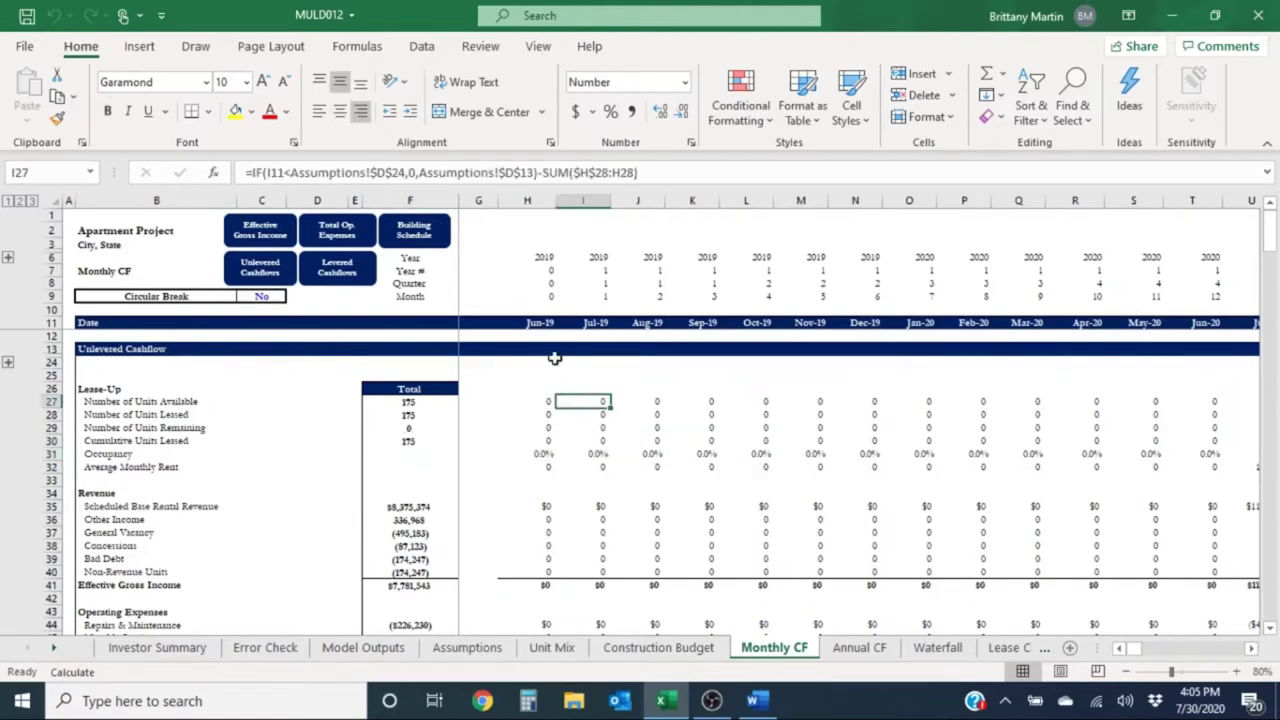
click(545, 296)
click(766, 441)
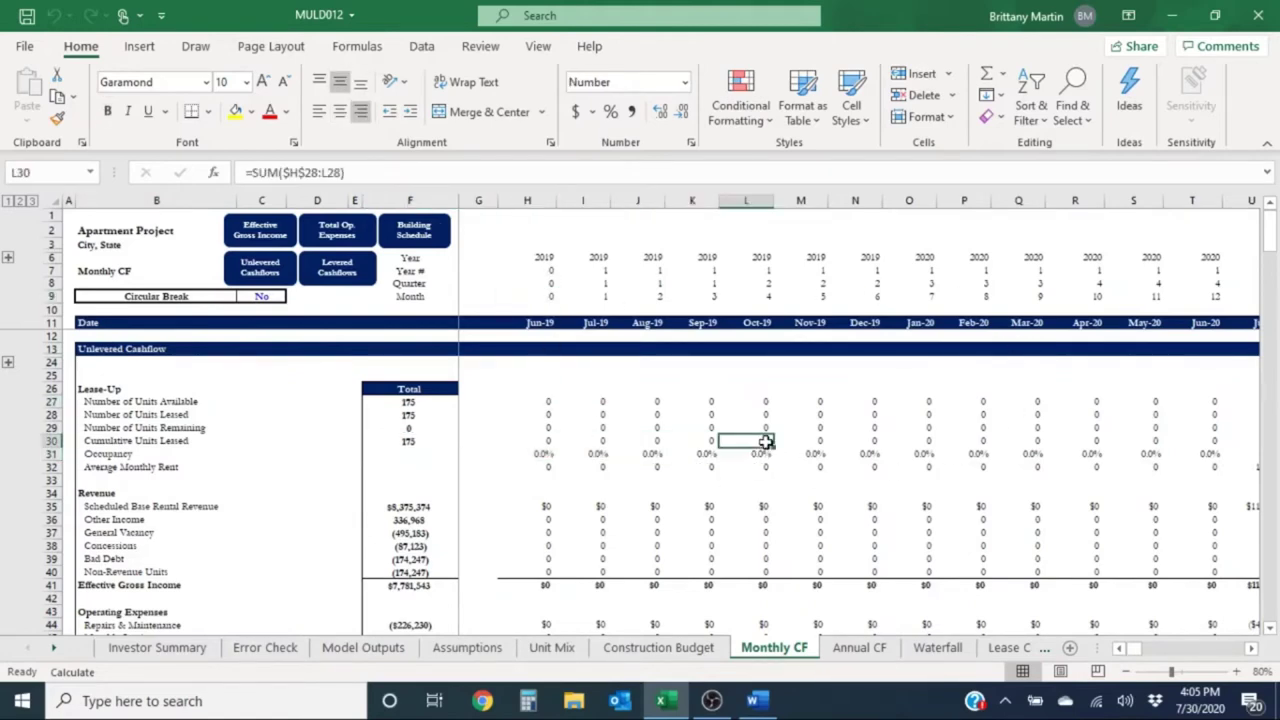
scroll(771, 451, down, 5)
scroll(771, 451, down, 3)
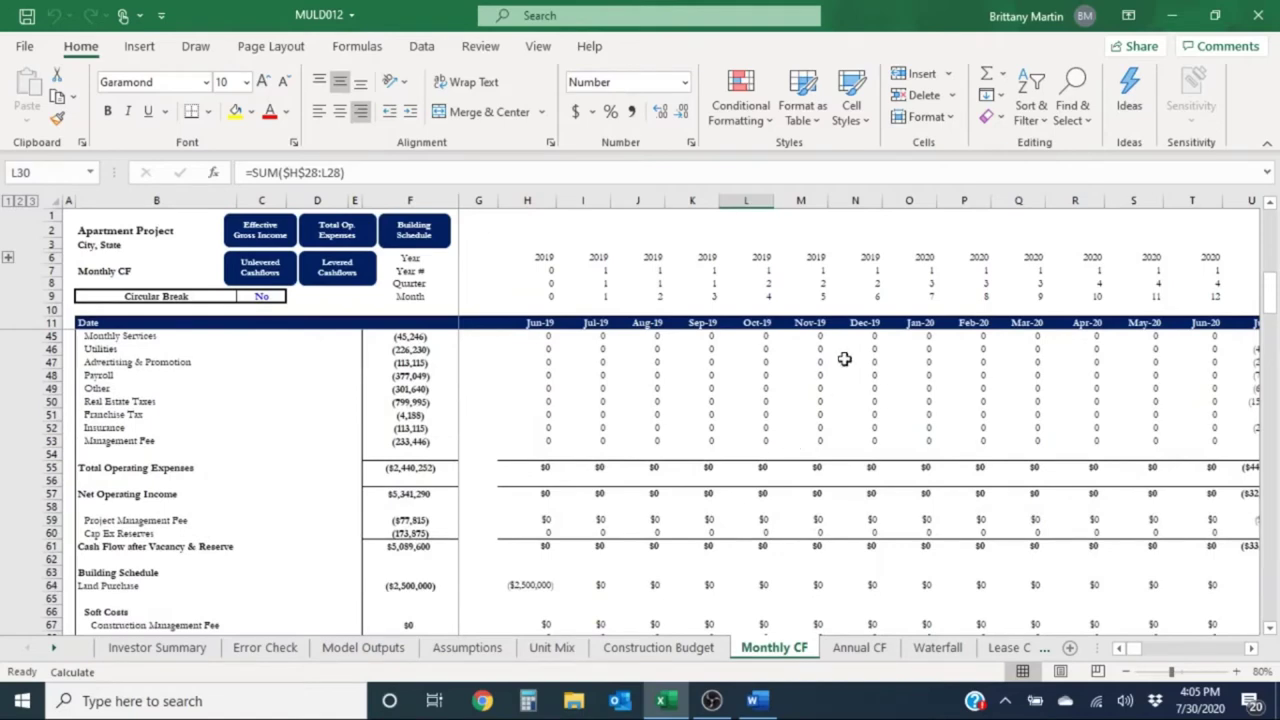
scroll(745, 493, up, 8)
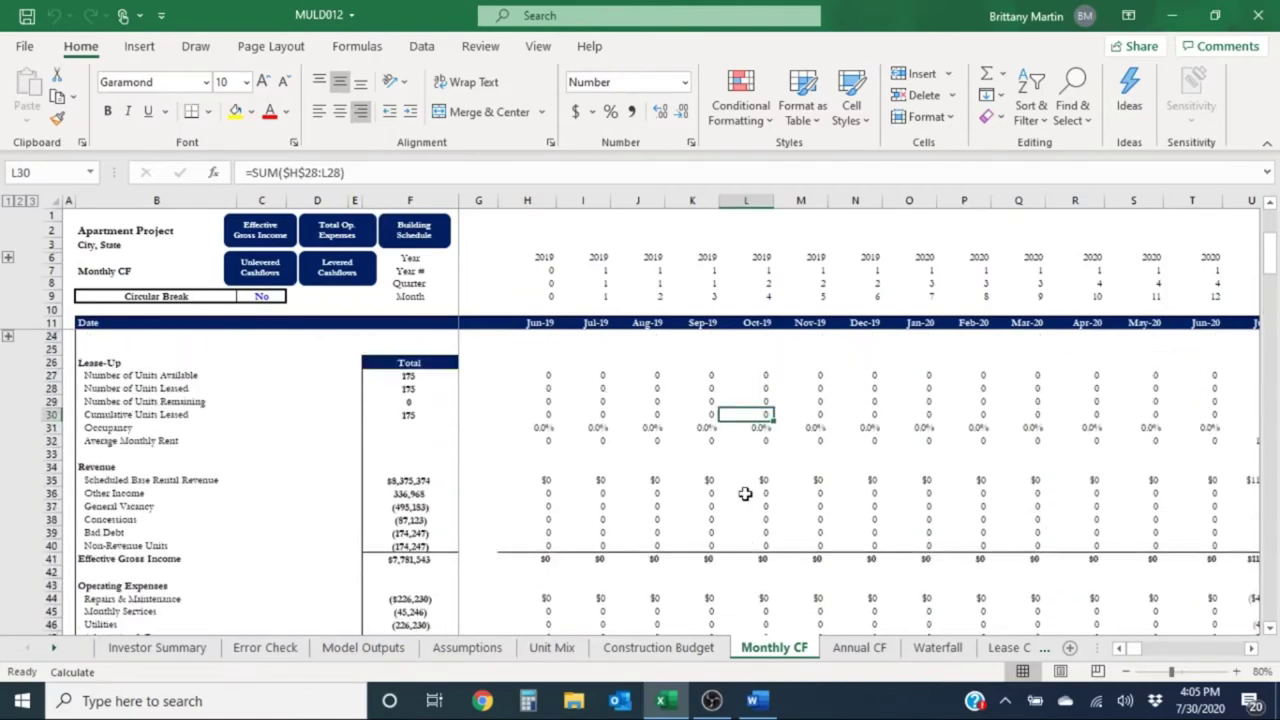
scroll(703, 509, down, 3)
drag(80, 427, 166, 608)
scroll(114, 514, down, 1)
drag(558, 377, 1140, 500)
click(986, 557)
drag(410, 507, 548, 521)
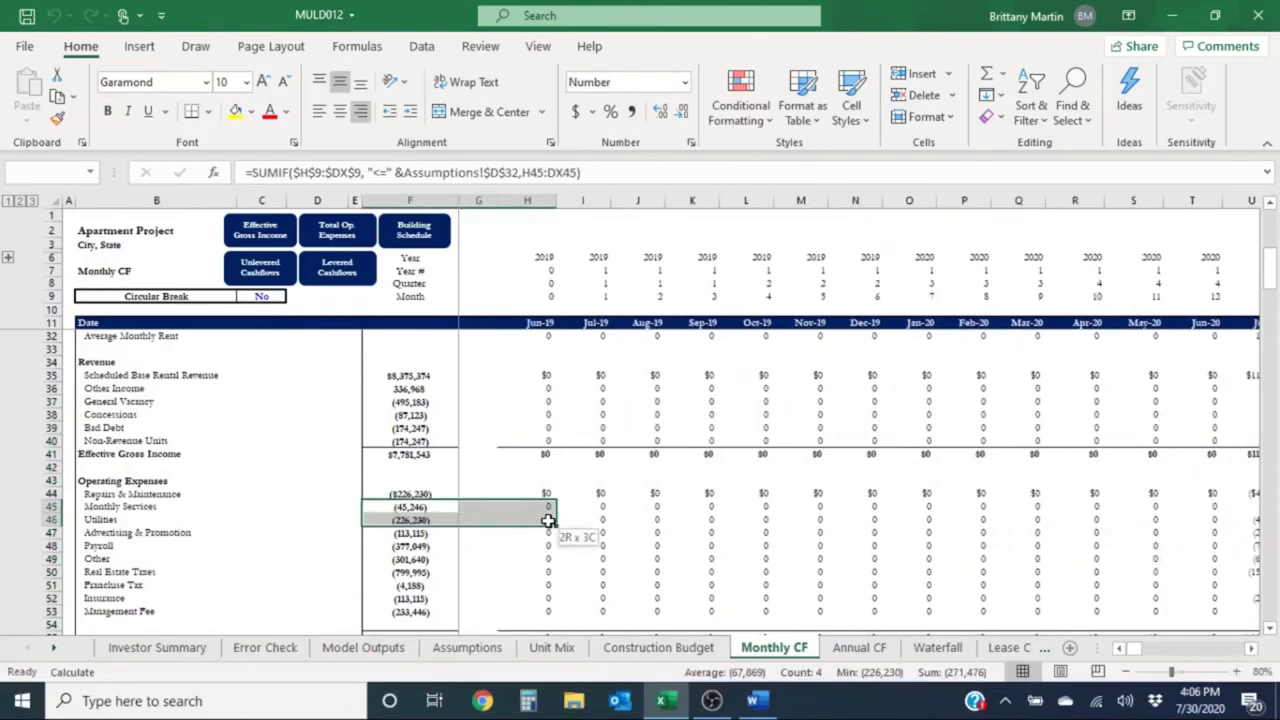
click(534, 375)
scroll(548, 412, down, 8)
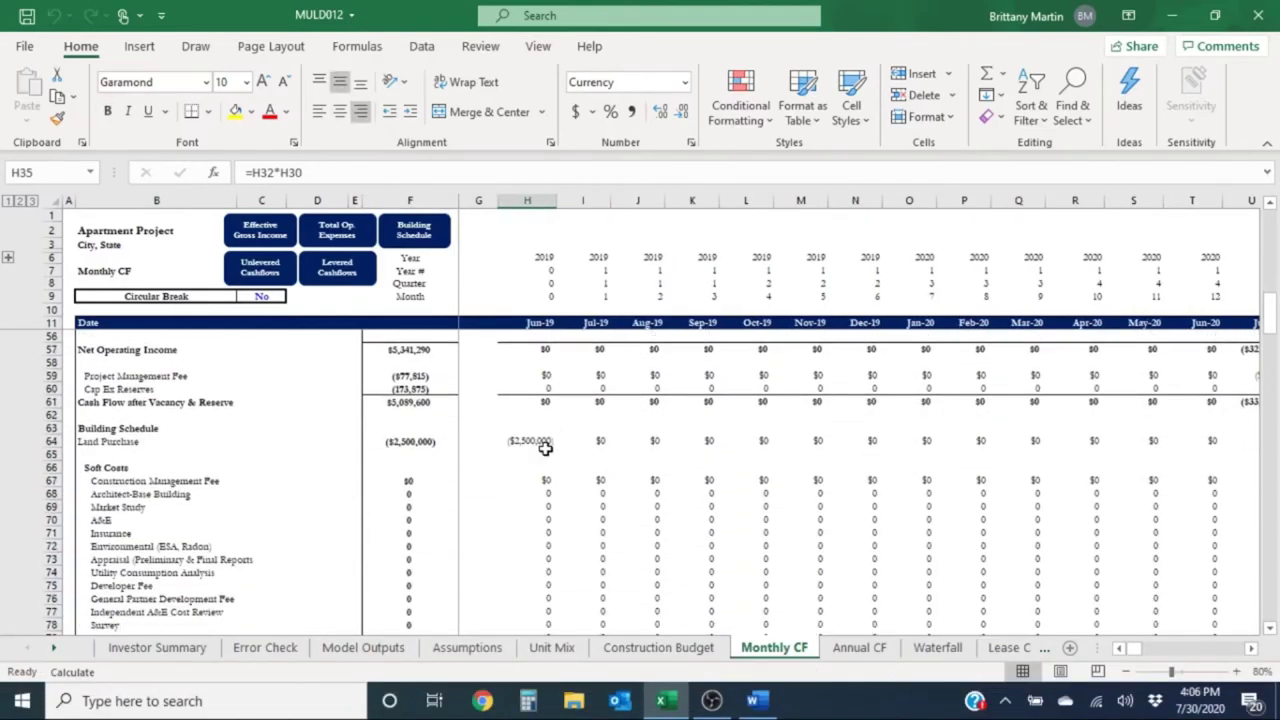
drag(543, 446, 1190, 444)
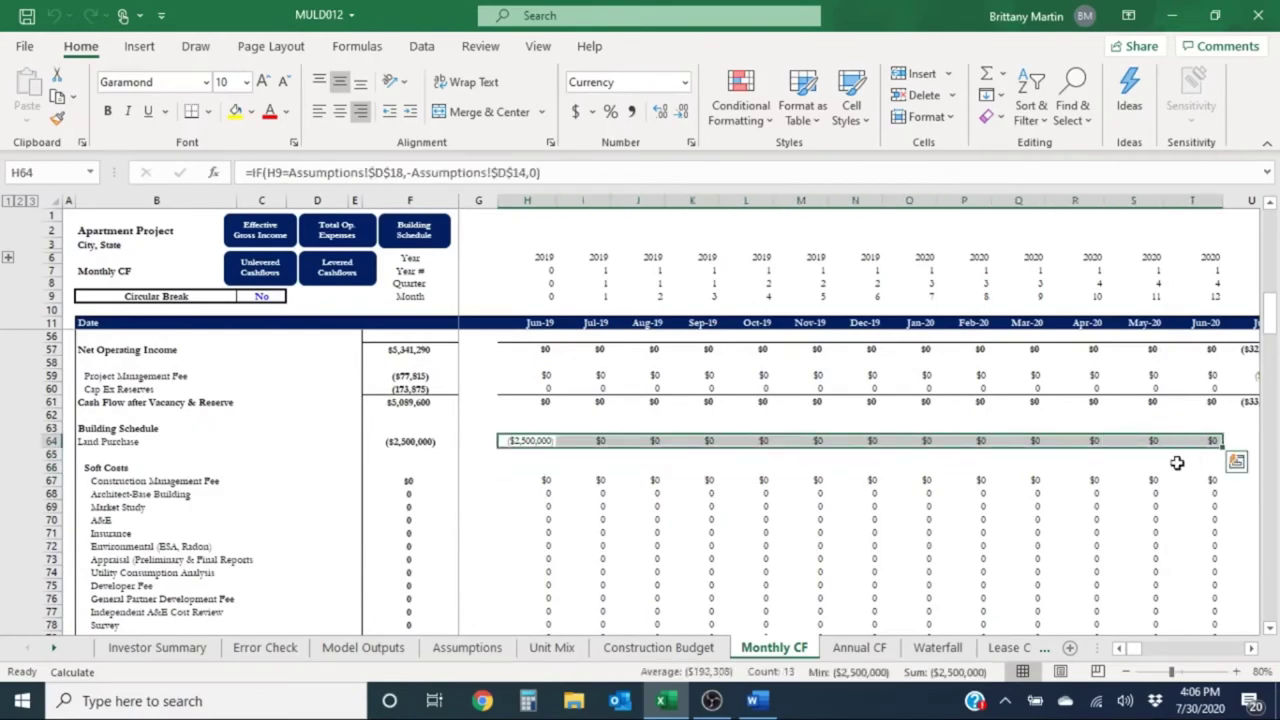
scroll(1181, 461, up, 8)
scroll(1181, 461, up, 3)
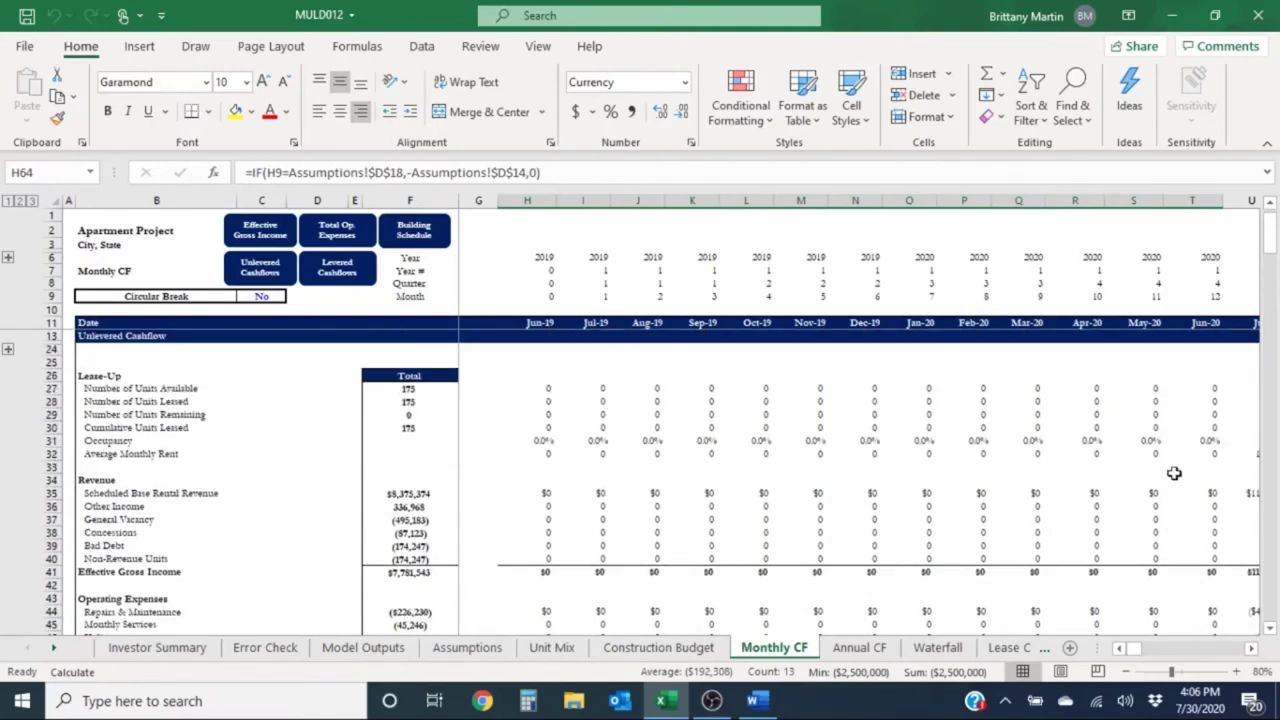
drag(1145, 481, 1100, 480)
click(1112, 453)
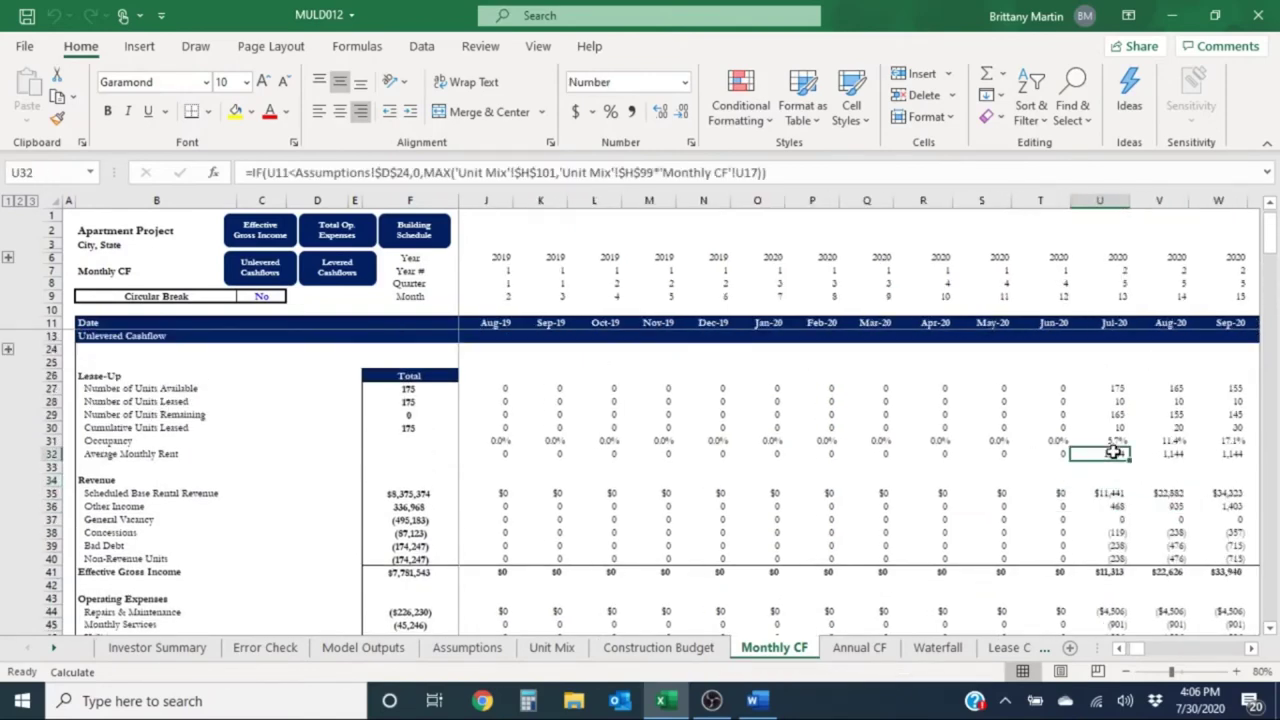
click(1110, 482)
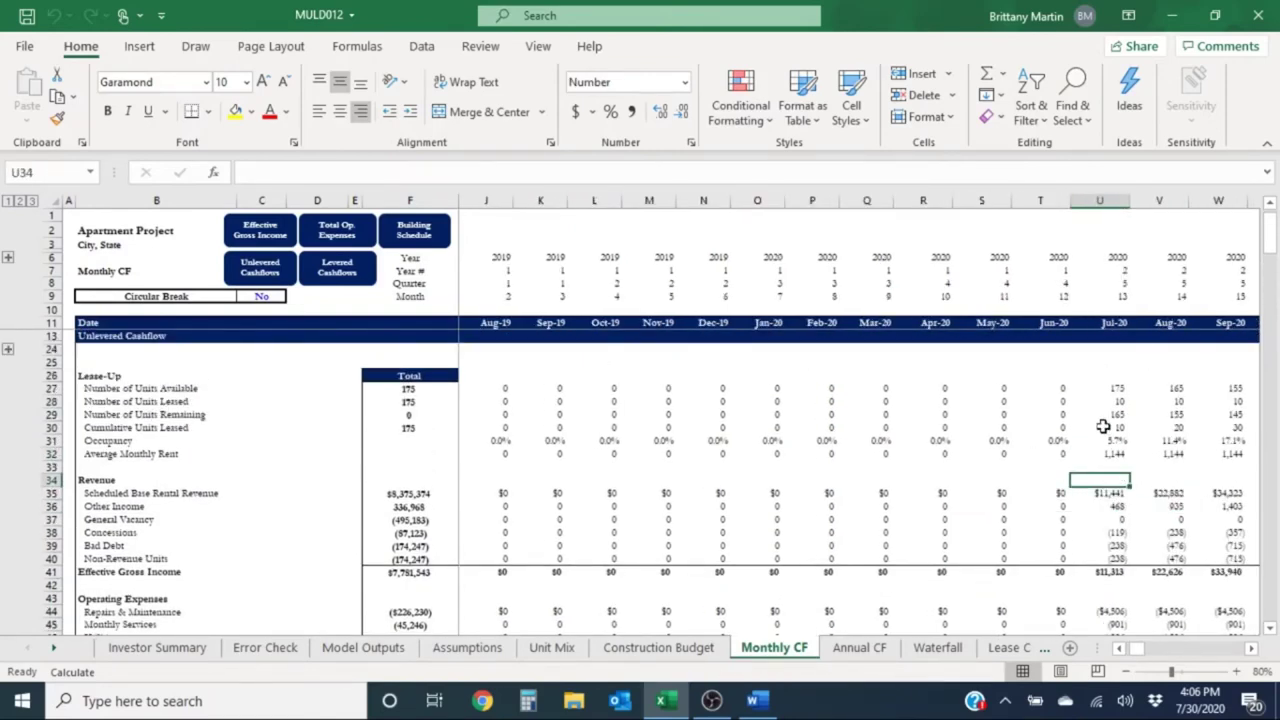
click(1108, 506)
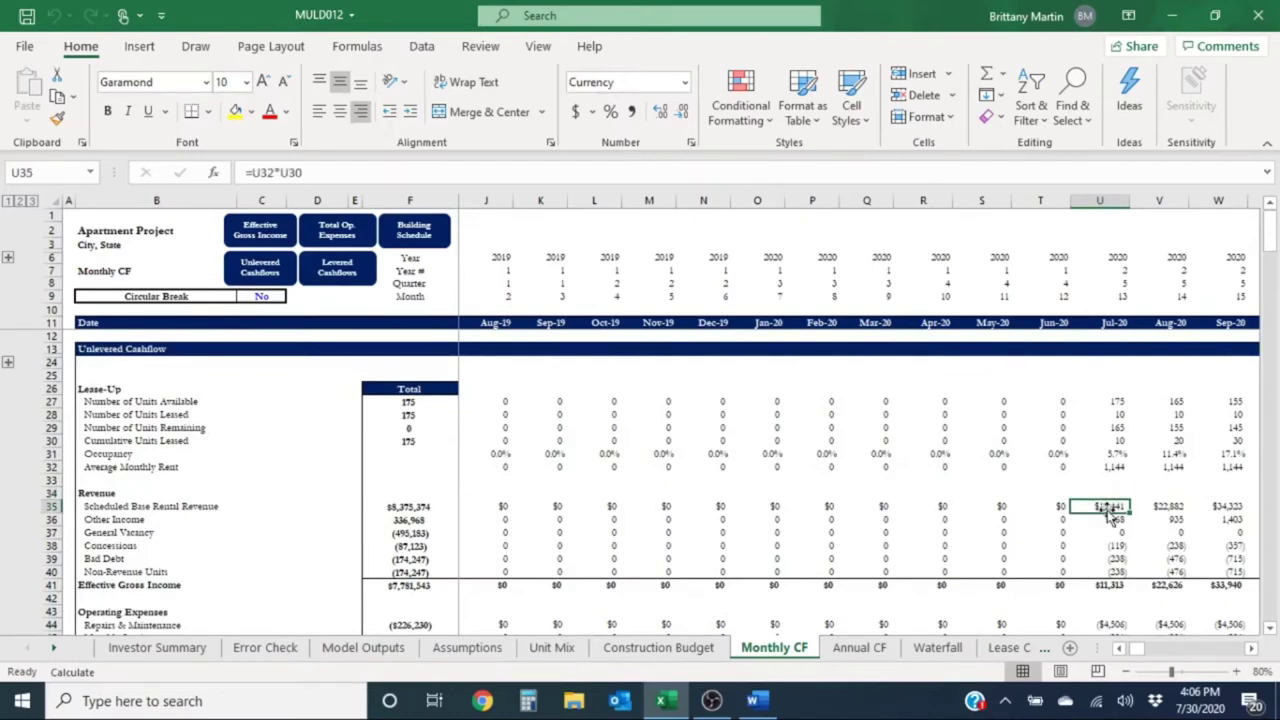
scroll(1106, 512, down, 7)
click(1118, 533)
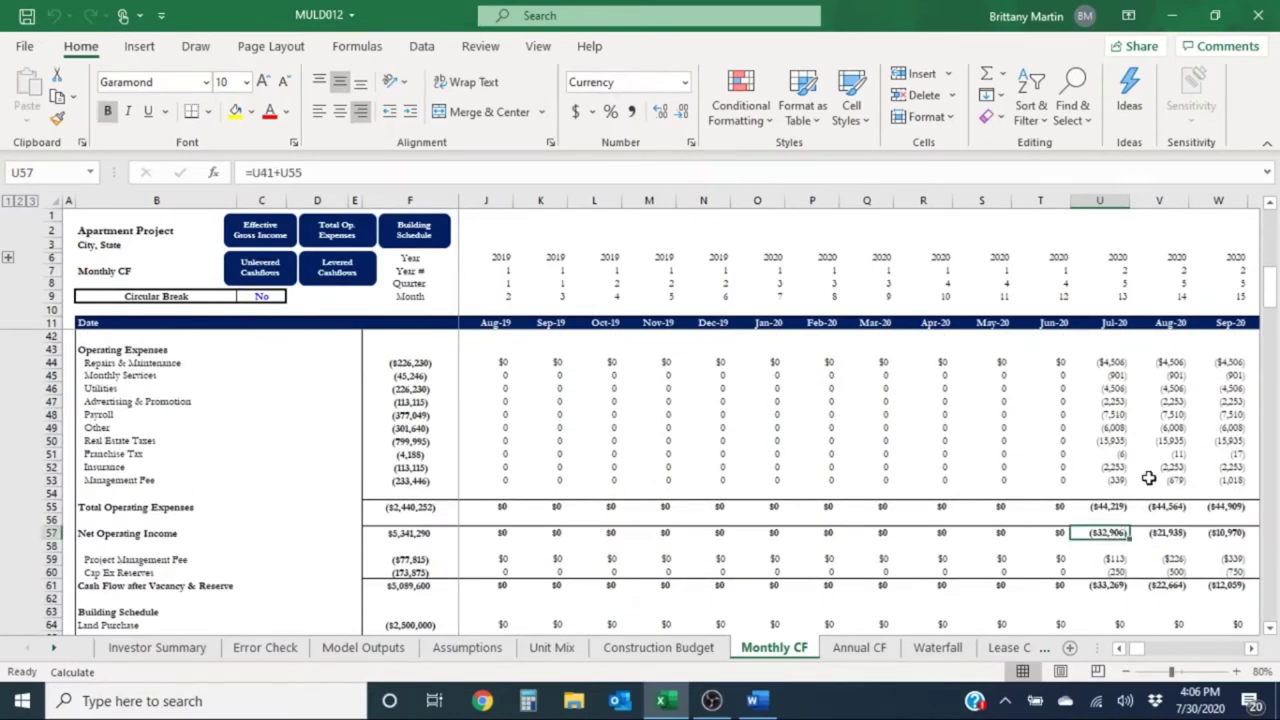
scroll(1125, 462, up, 7)
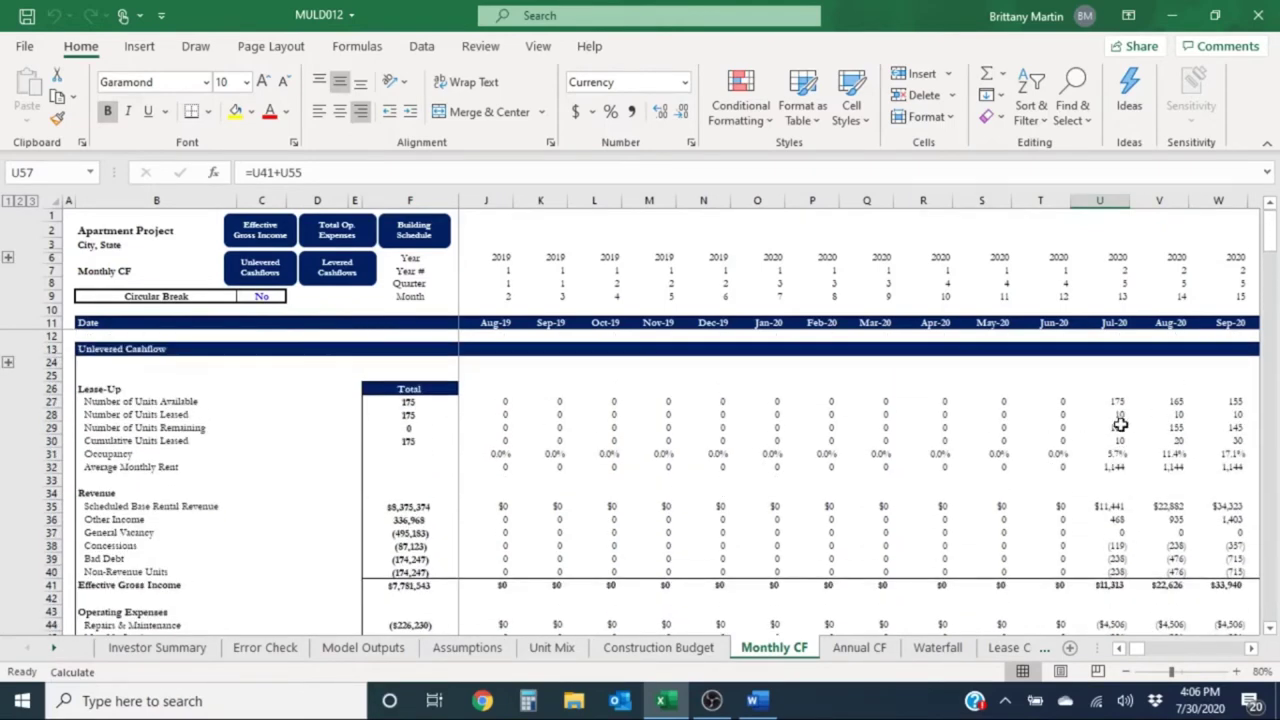
drag(1088, 454, 1183, 481)
click(895, 401)
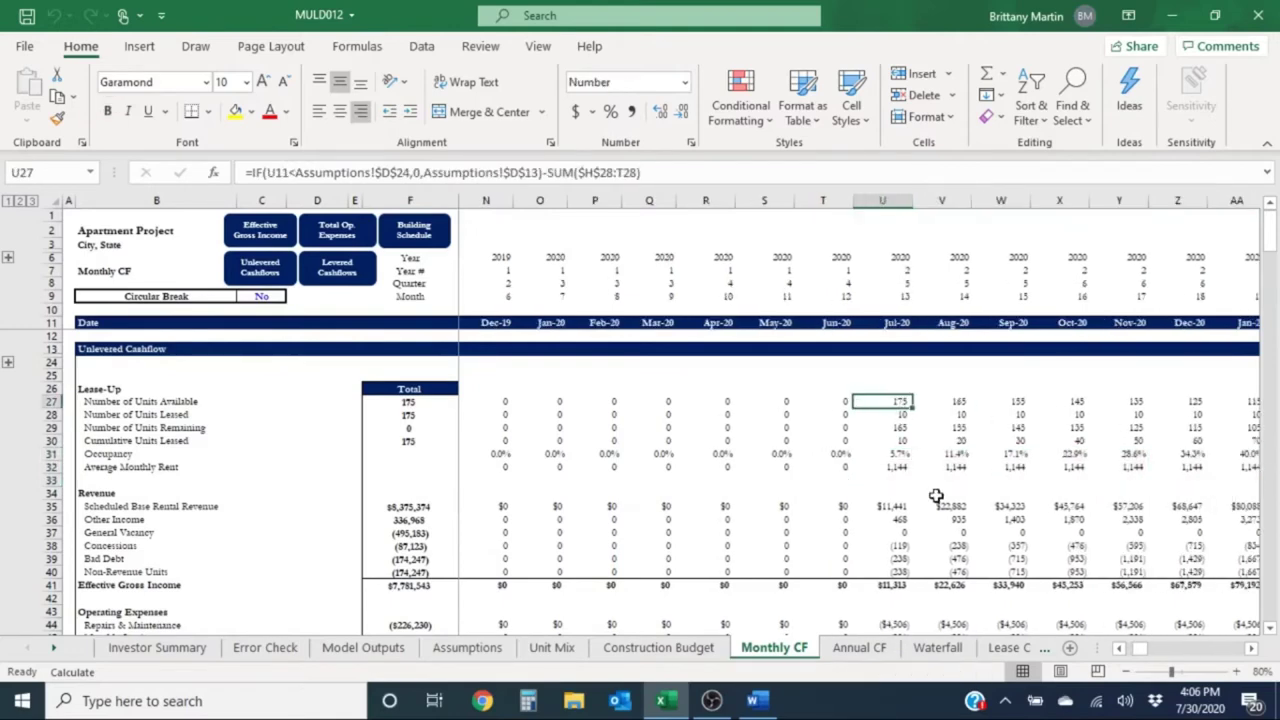
click(899, 455)
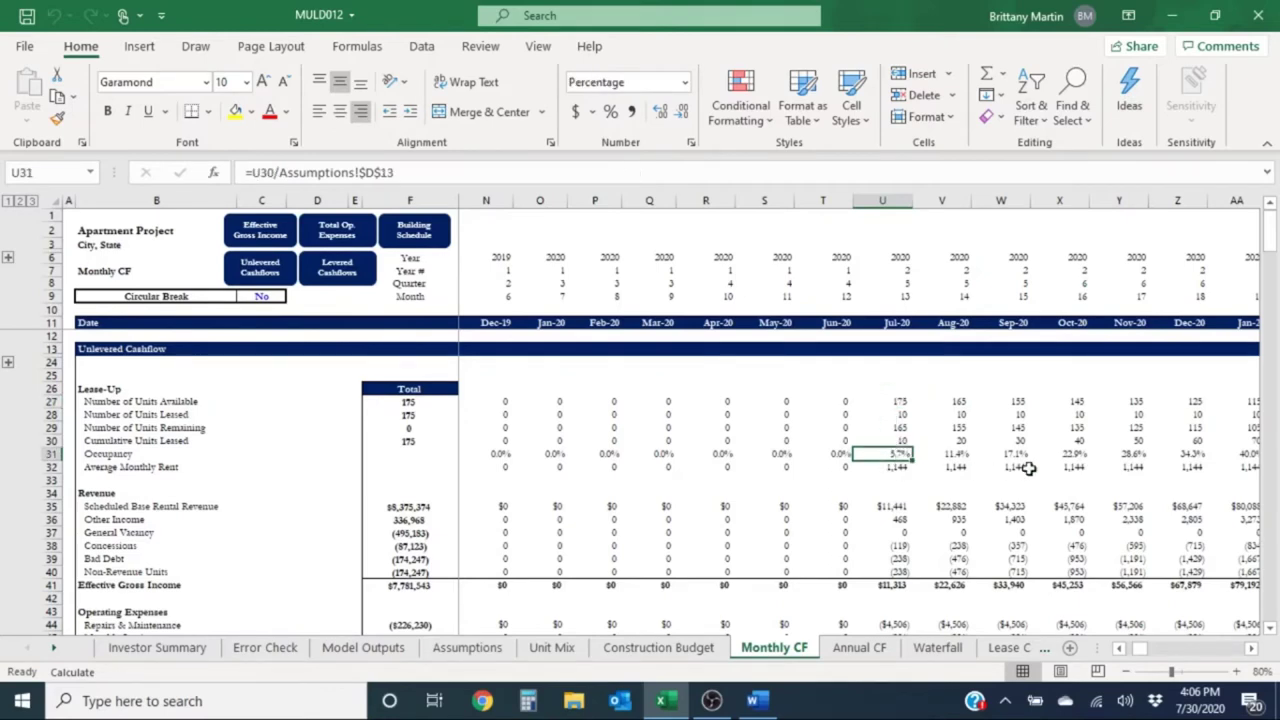
key(Right)
key(Right)
key(Right)
key(Right)
key(Right)
key(Right)
key(Right)
key(Right)
key(Right)
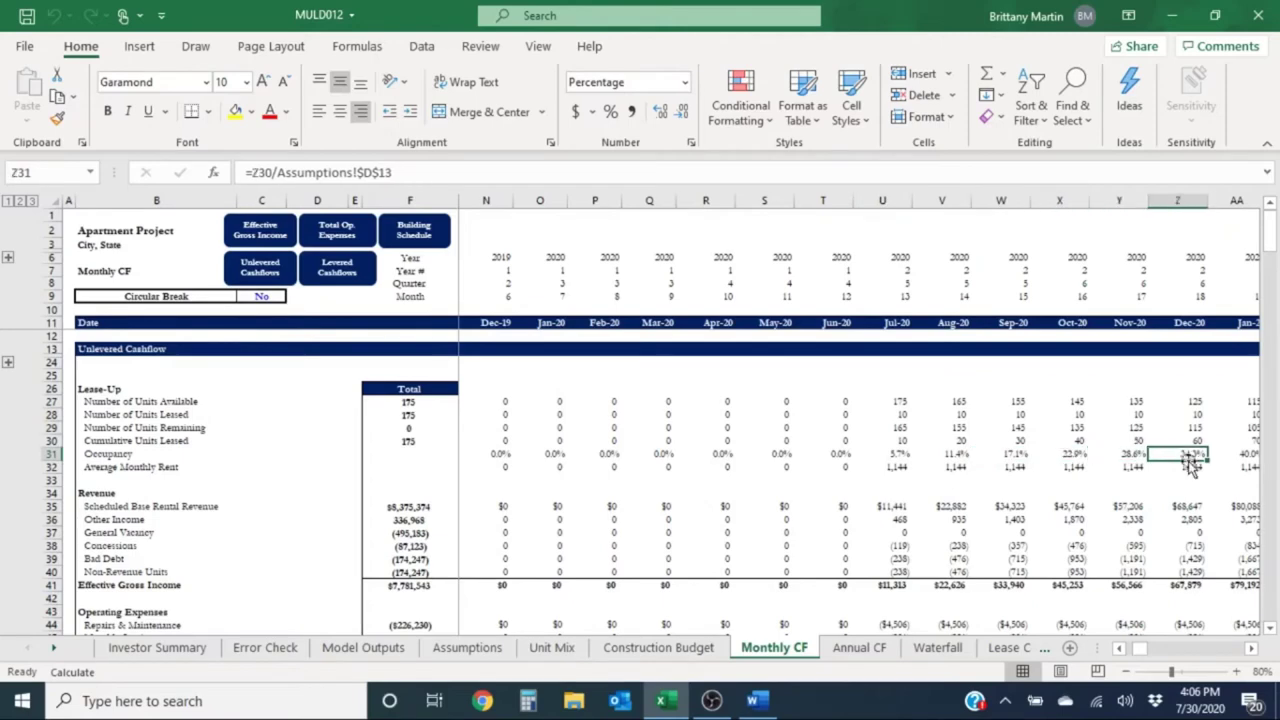
key(Up)
key(Up)
key(Up)
key(Up)
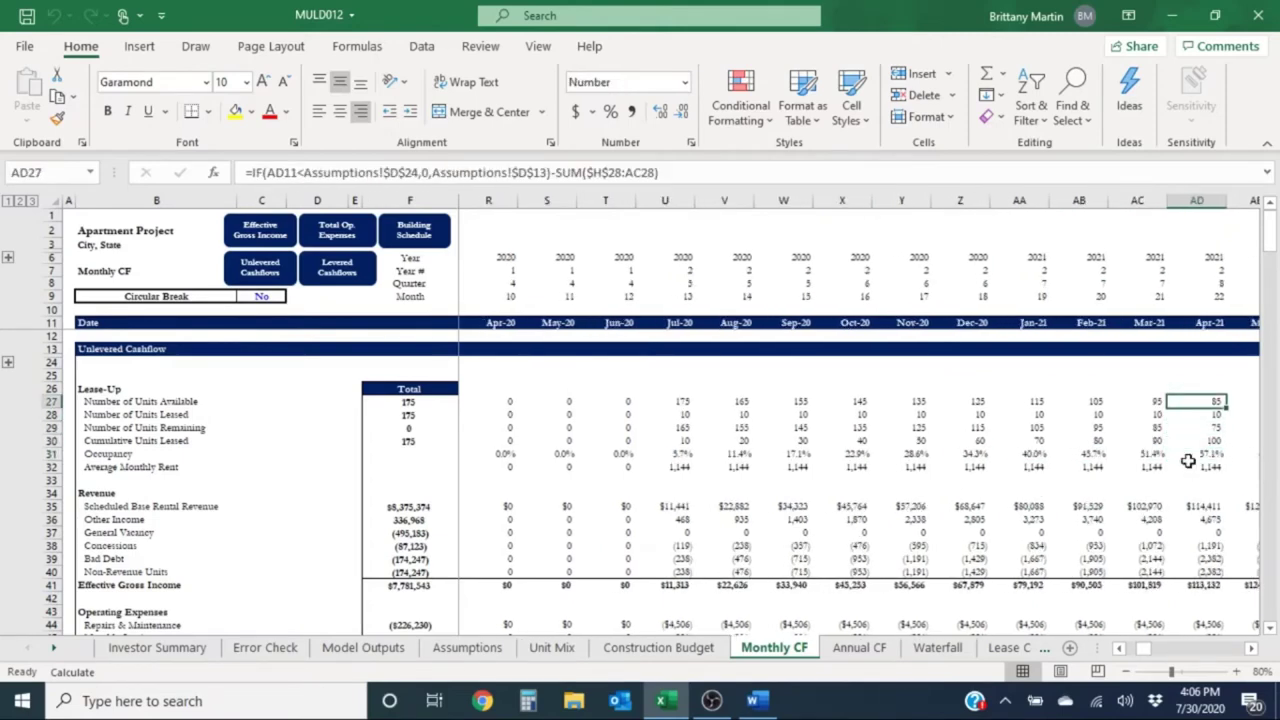
key(Down)
key(Down)
key(Down)
key(Down)
key(Right)
key(Right)
key(Right)
key(Right)
key(Right)
key(Right)
key(Right)
key(Right)
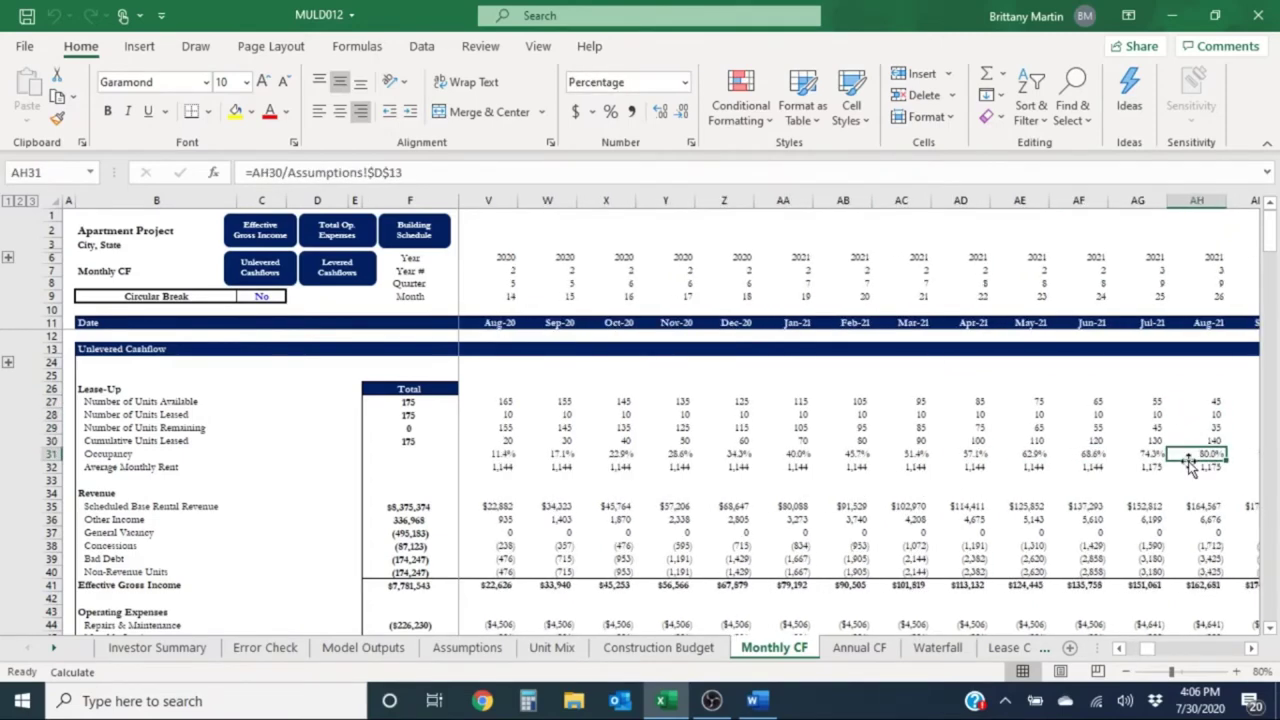
key(Right)
key(Right)
key(Right)
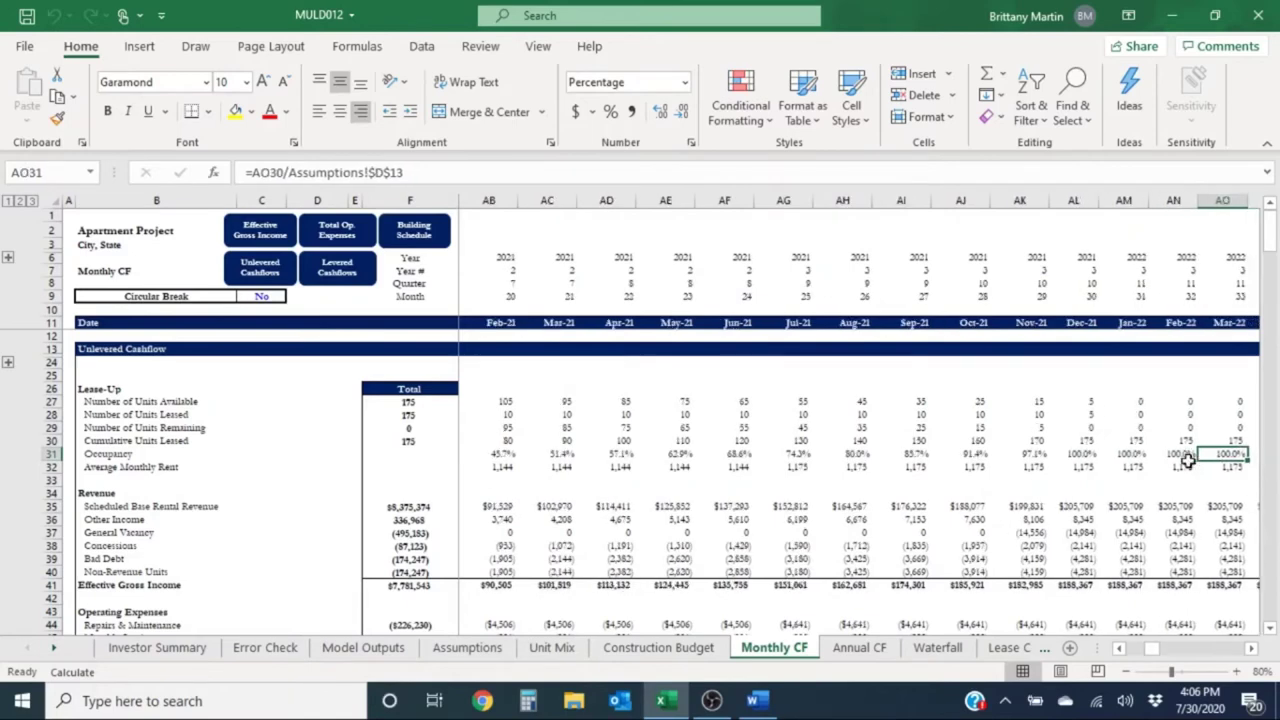
key(Left)
key(Left)
key(Left)
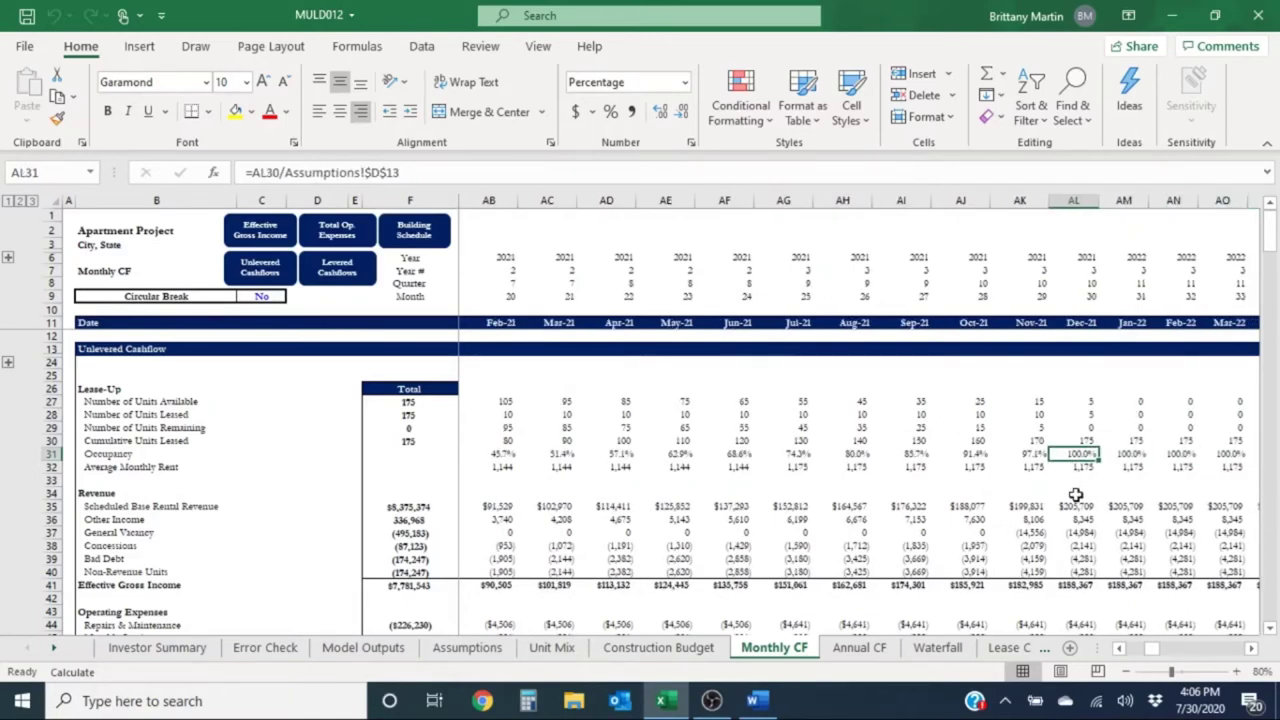
scroll(1075, 494, down, 1)
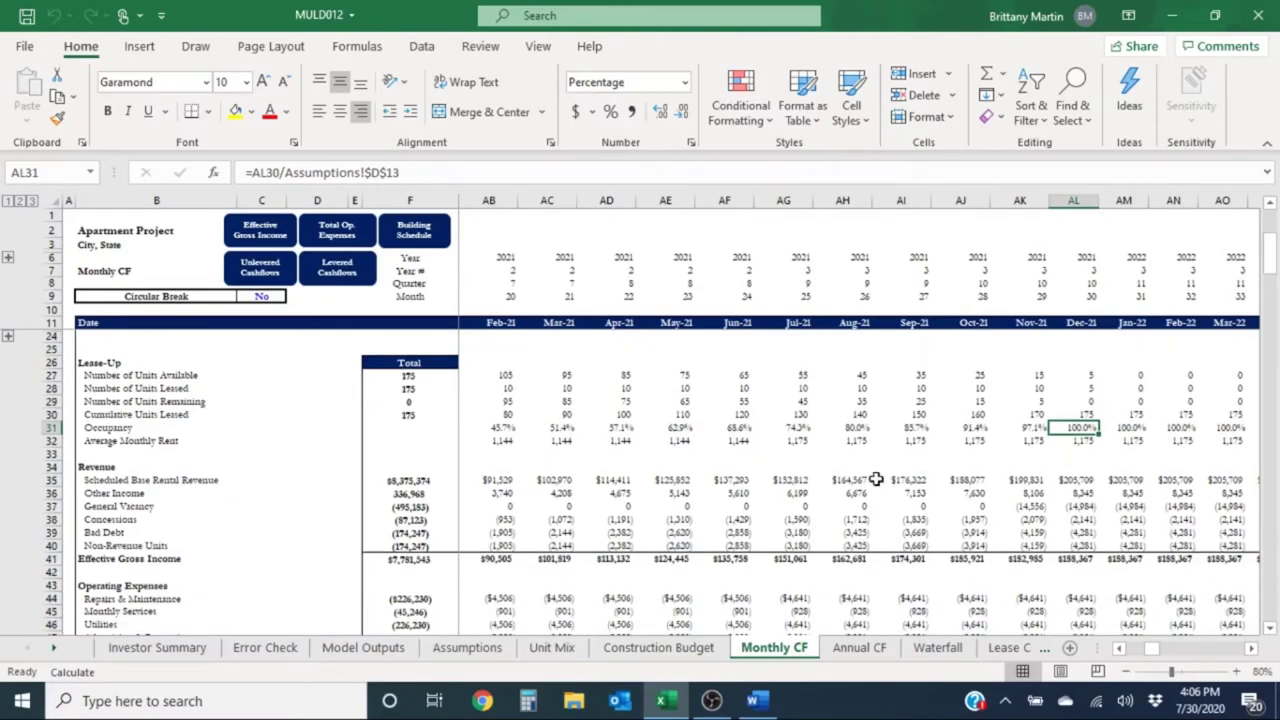
click(556, 545)
click(545, 559)
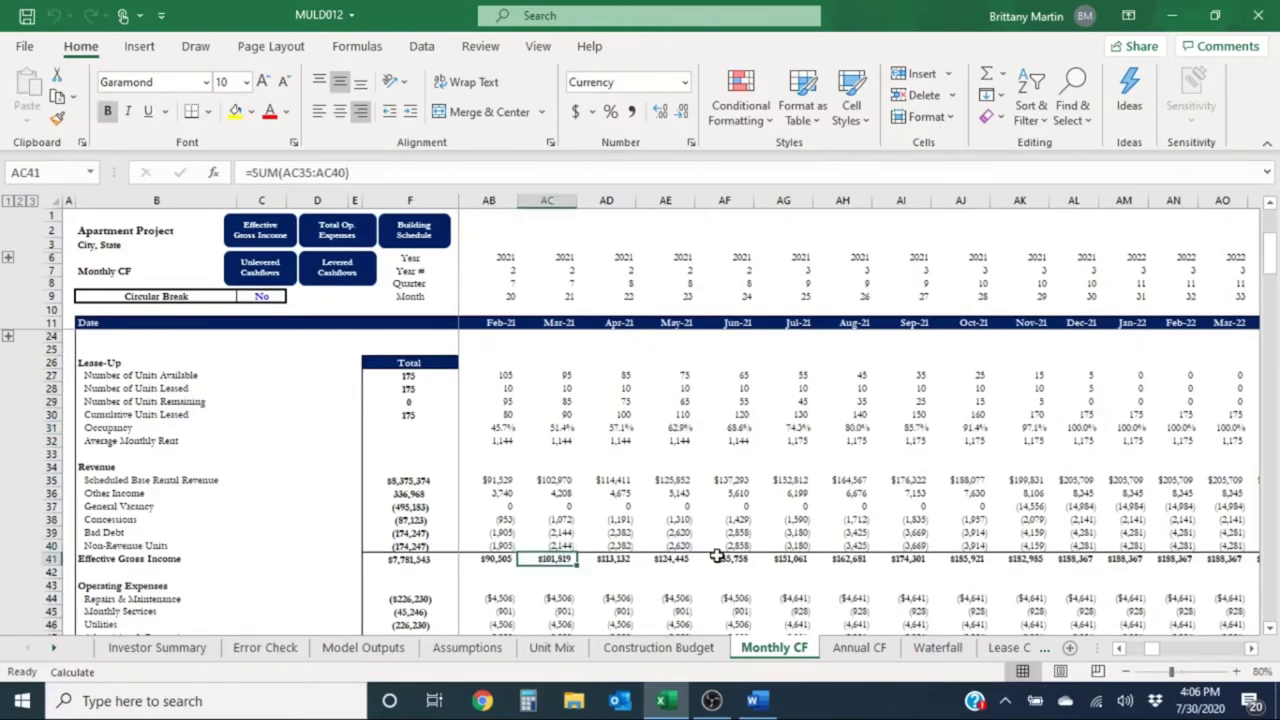
drag(718, 558, 1040, 562)
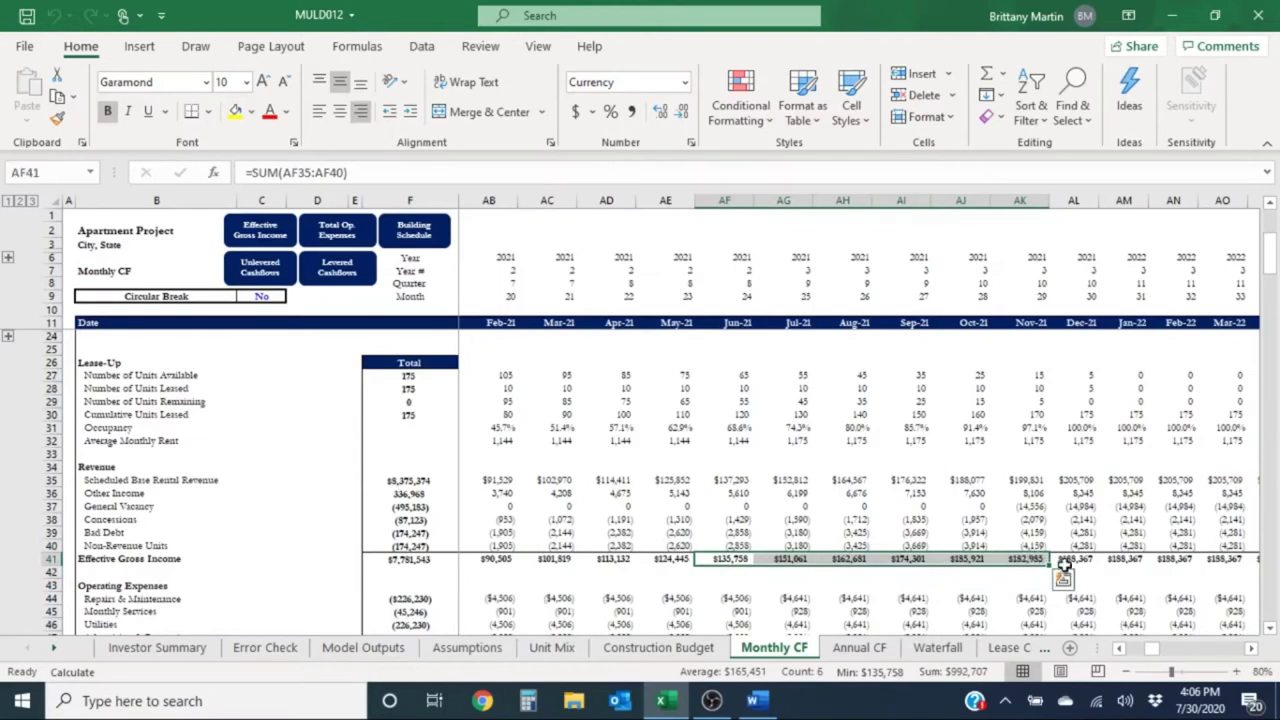
drag(1134, 570, 1232, 576)
click(1190, 560)
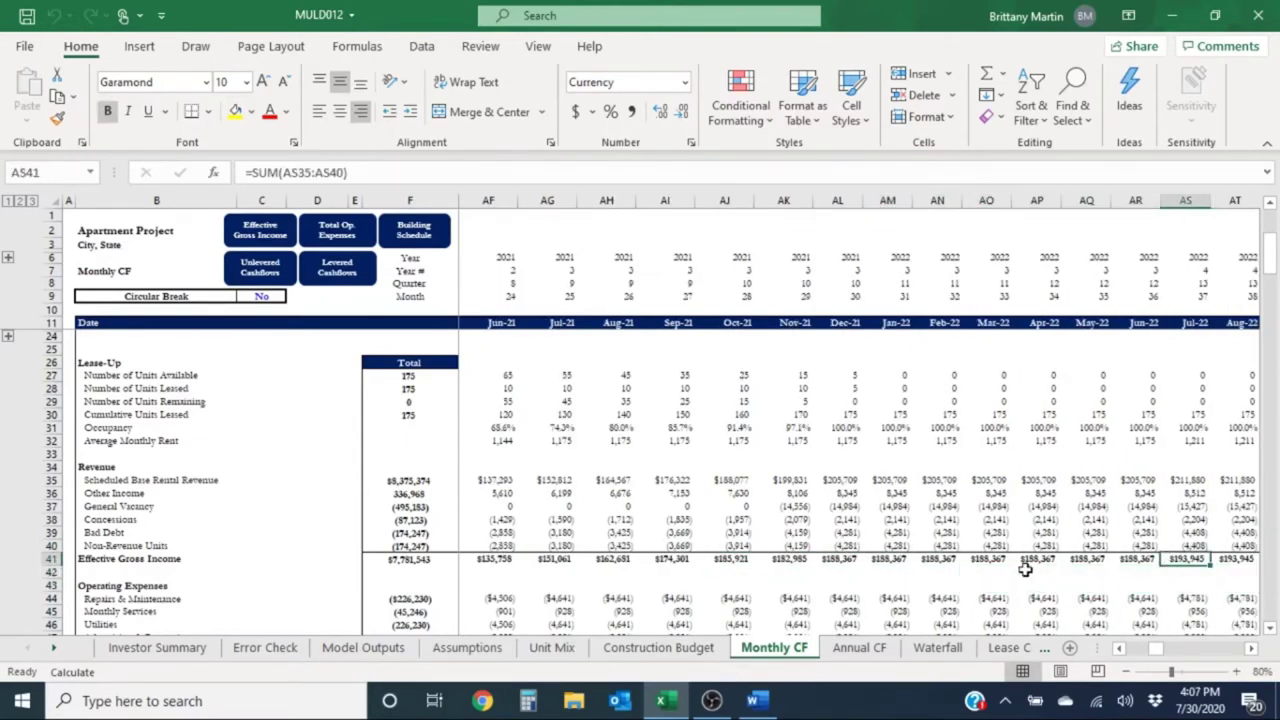
click(1140, 560)
key(Right)
key(Right)
key(Right)
key(Right)
key(Right)
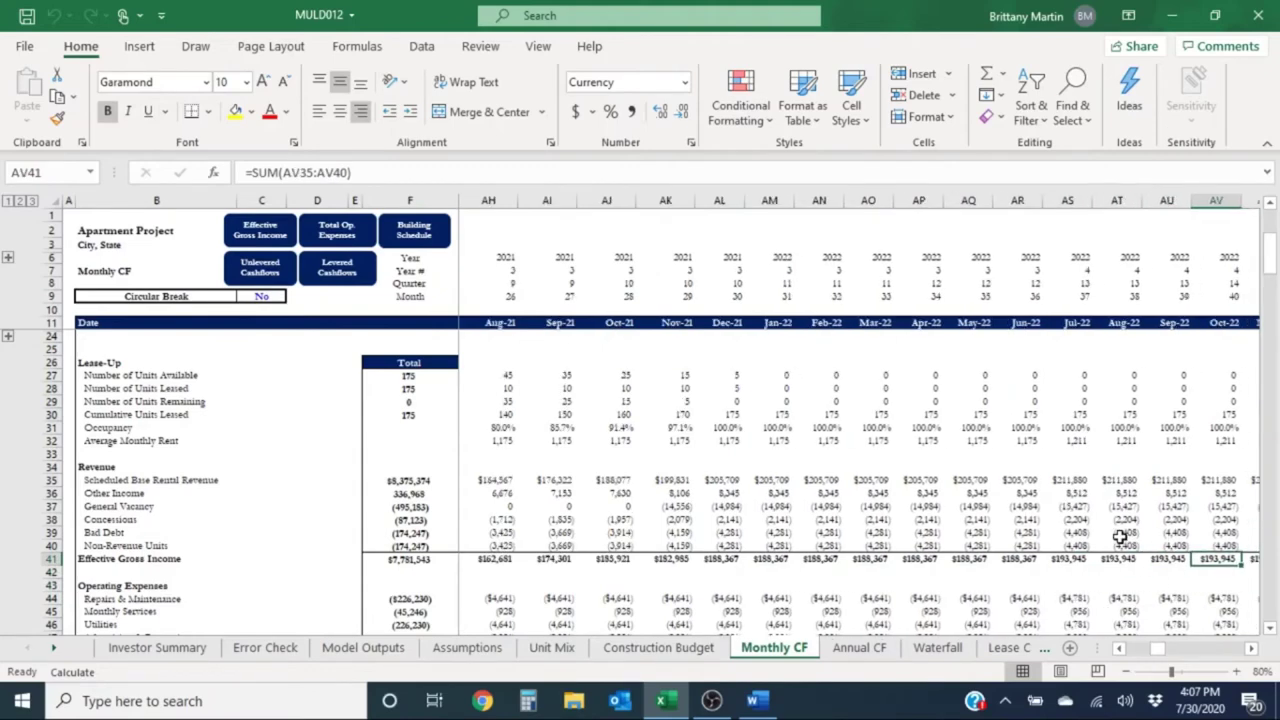
key(Left)
key(Left)
key(Left)
key(Left)
key(Left)
key(Left)
key(Left)
key(Left)
key(Left)
key(Left)
key(Left)
key(Left)
key(Left)
key(Left)
key(Left)
key(Left)
key(Left)
key(Left)
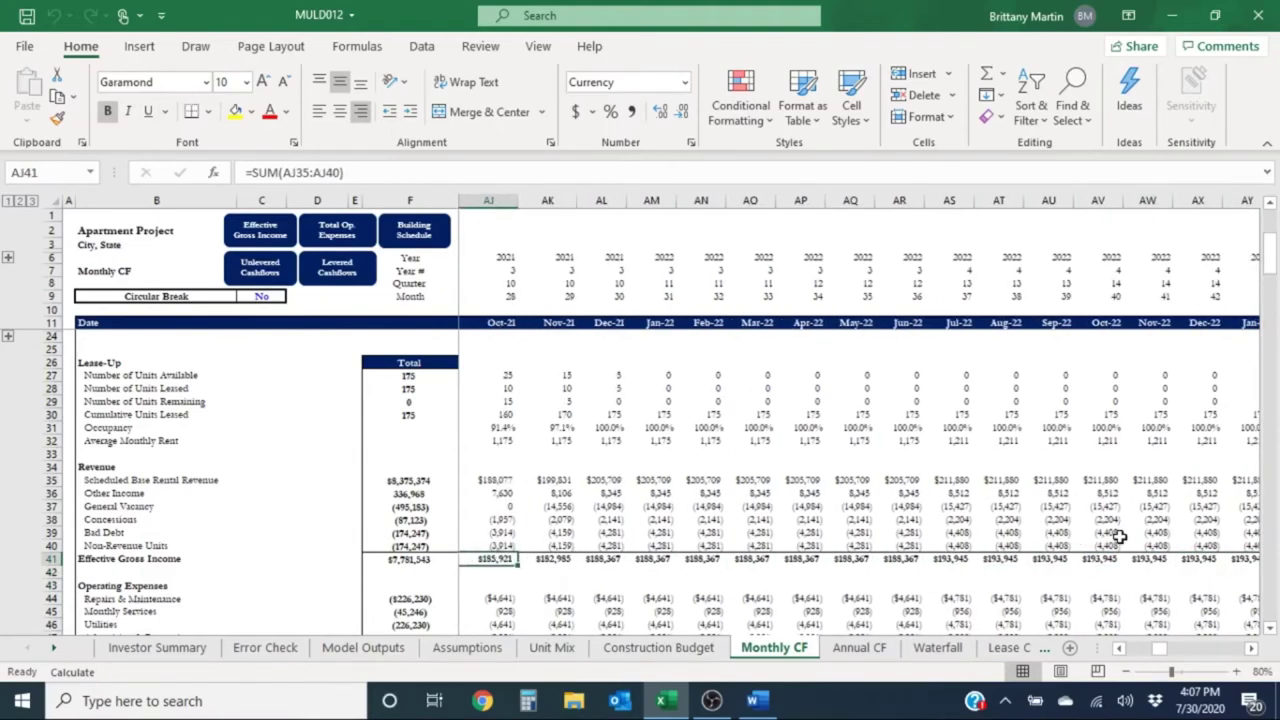
key(Left)
key(Left)
key(Left)
key(Left)
key(Left)
key(Left)
key(Left)
key(Left)
key(Left)
key(Left)
key(Left)
key(Left)
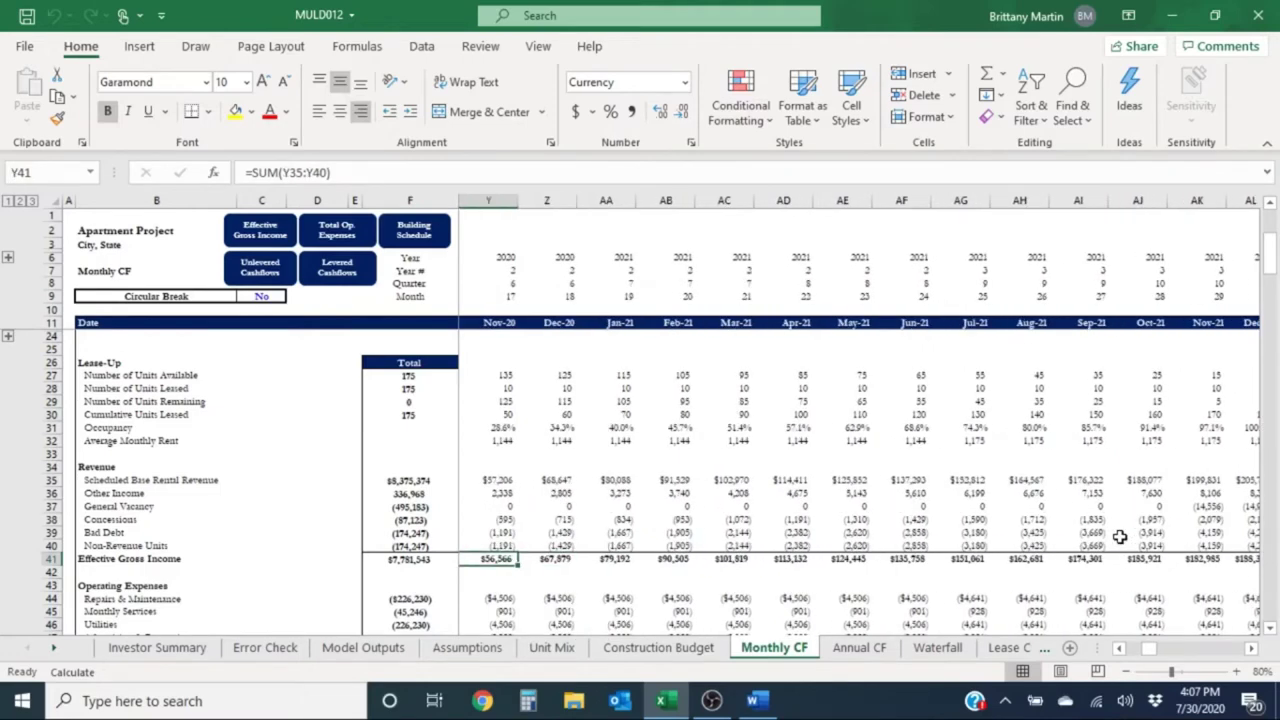
key(Right)
key(Right)
key(Right)
key(Right)
key(Right)
key(Right)
key(Right)
key(Right)
key(Right)
key(Right)
key(Right)
key(Right)
key(Right)
key(Right)
key(Right)
key(Right)
key(Right)
key(Right)
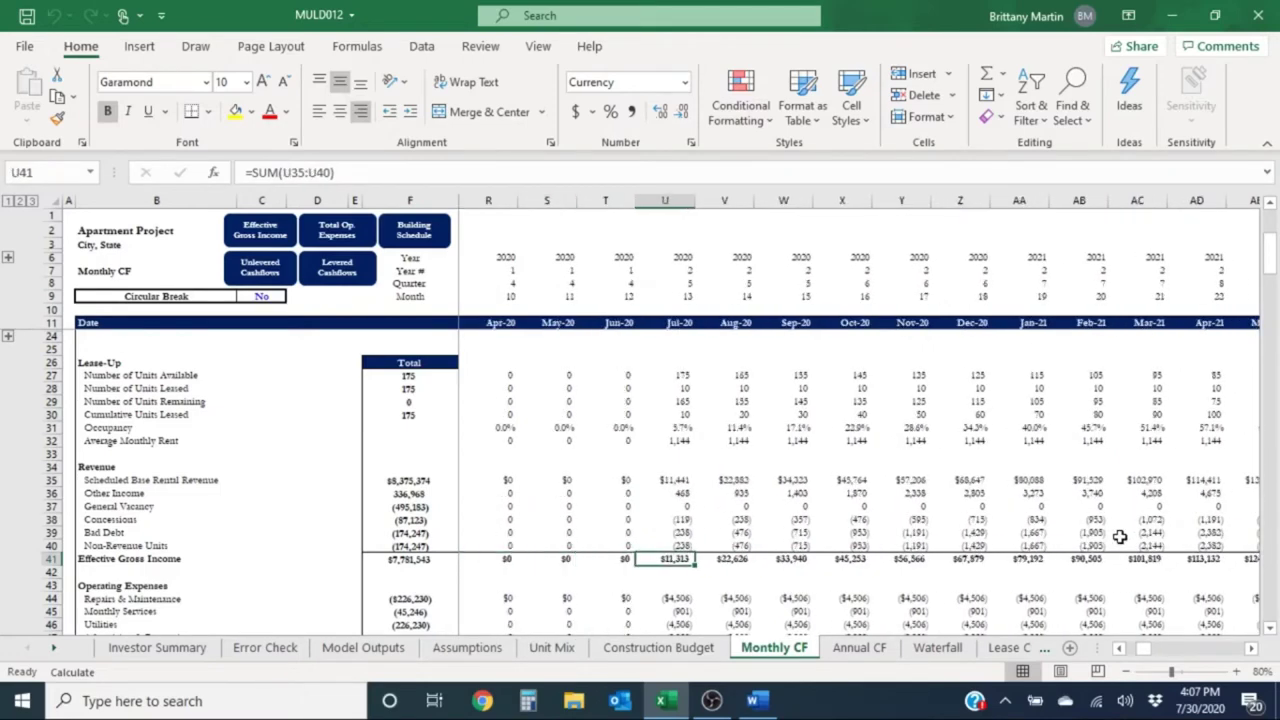
key(Right)
key(Right)
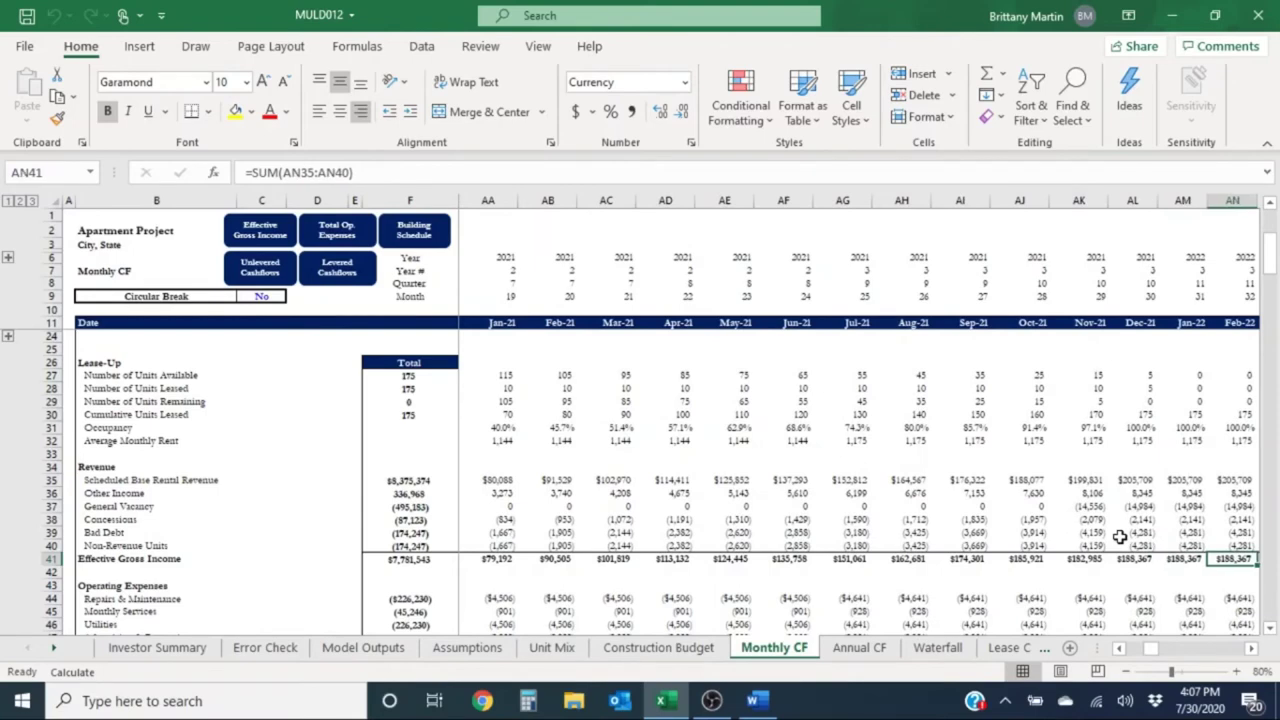
key(Left)
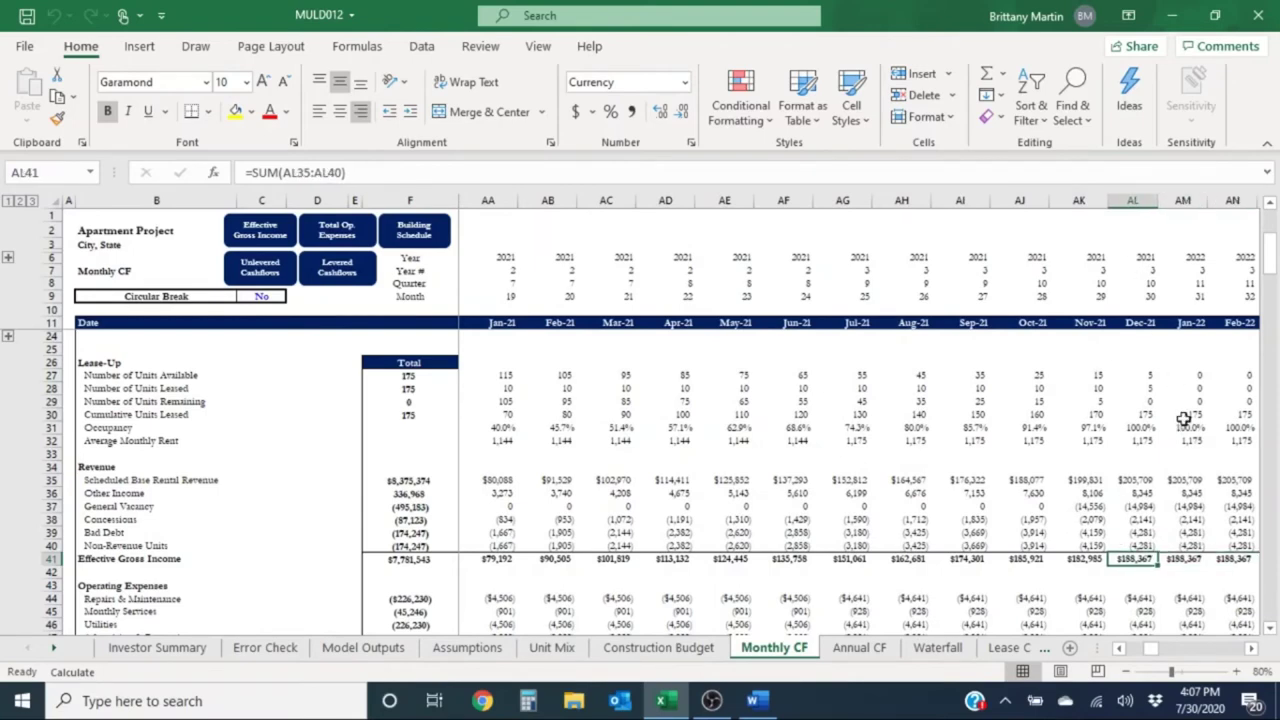
drag(1185, 401, 1153, 518)
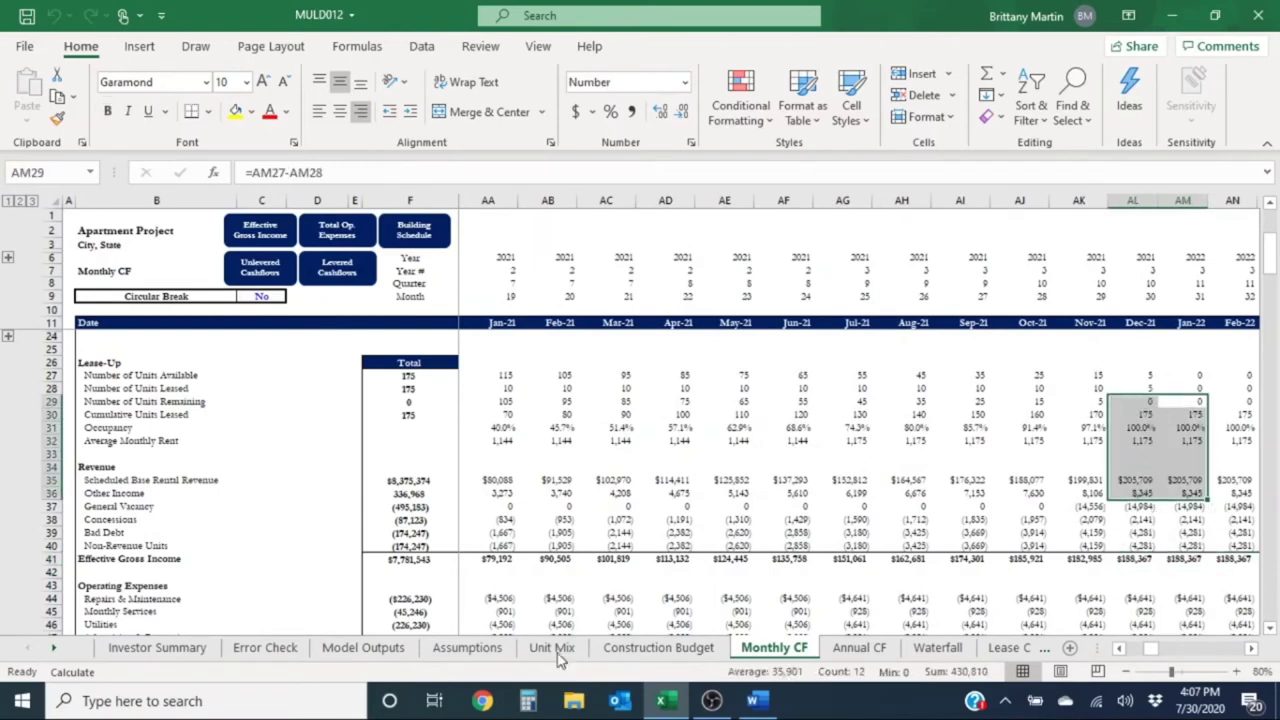
click(848, 506)
scroll(838, 521, down, 1)
drag(945, 495, 566, 457)
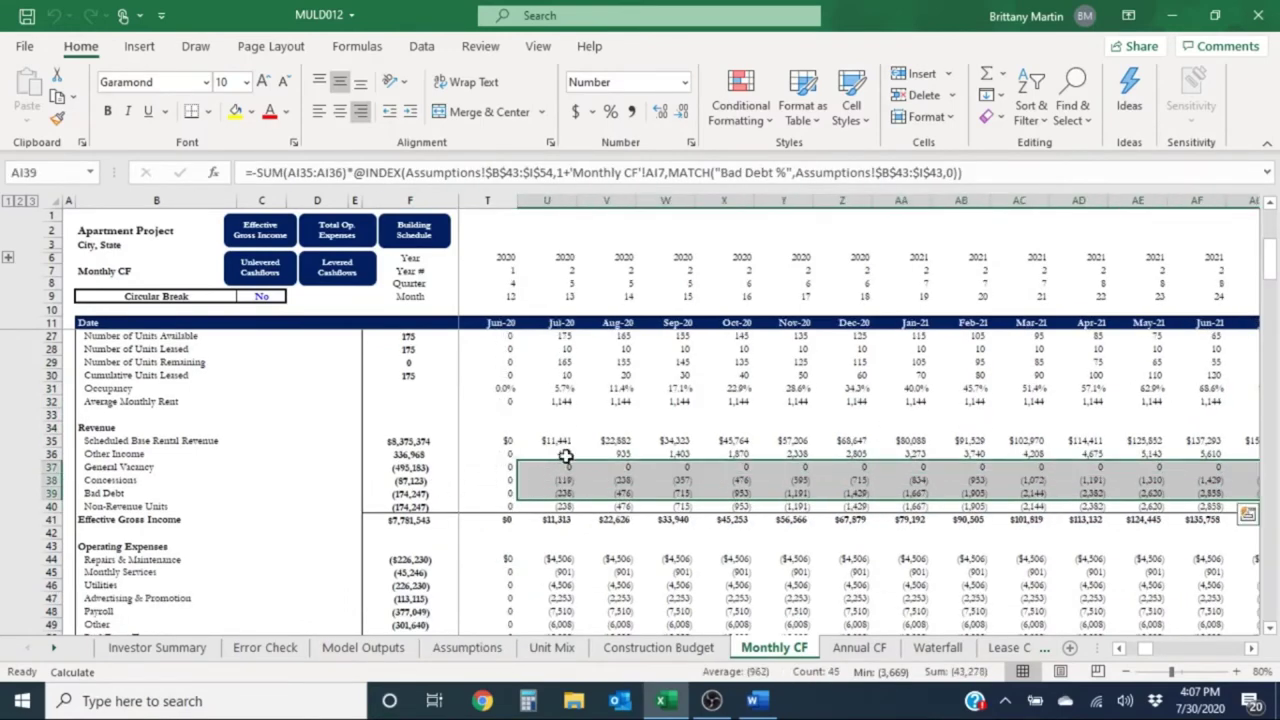
click(556, 440)
scroll(556, 479, down, 1)
click(555, 479)
scroll(555, 478, down, 1)
scroll(556, 479, down, 1)
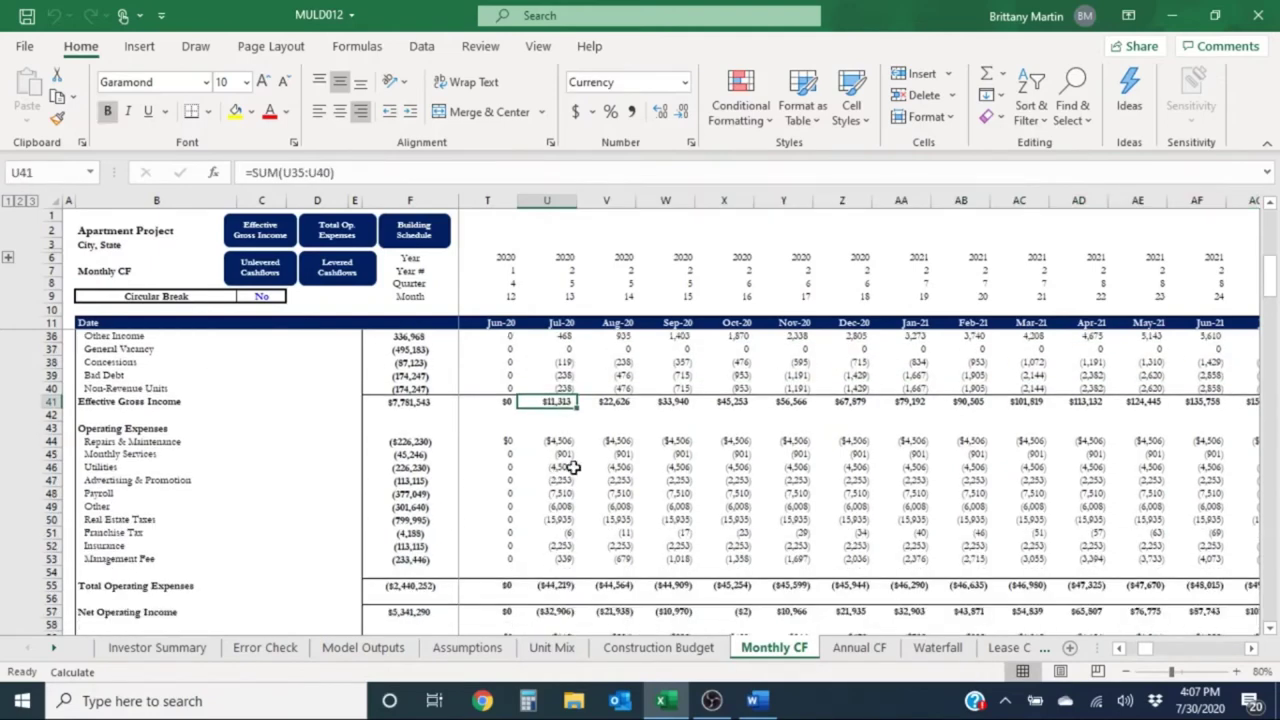
click(558, 588)
drag(558, 443, 1020, 557)
drag(972, 442, 1070, 558)
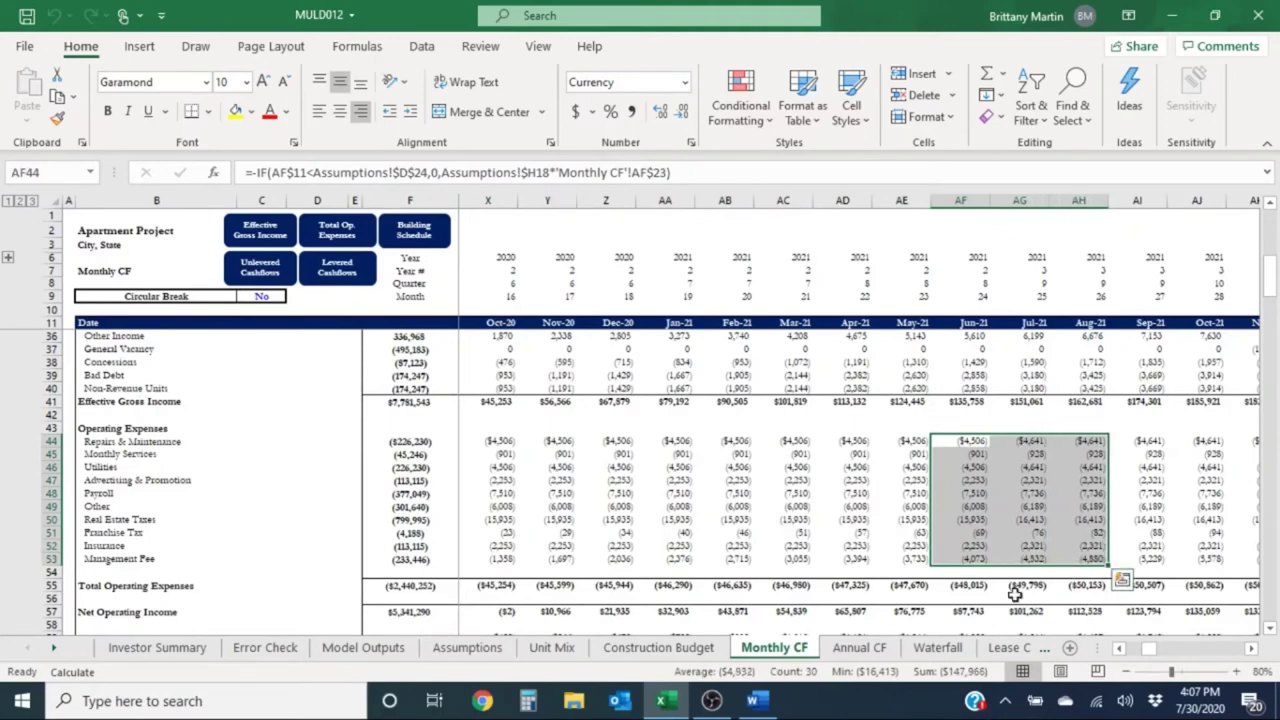
click(977, 585)
drag(900, 585, 1186, 585)
click(1030, 588)
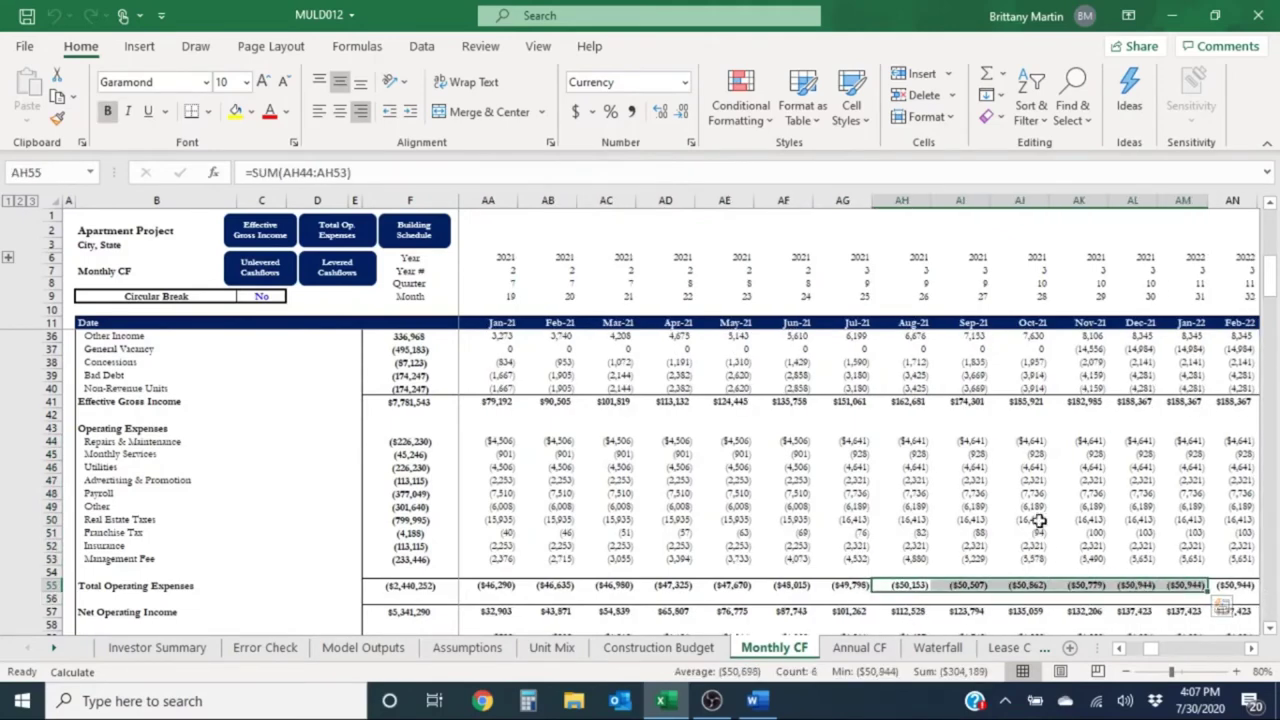
click(859, 532)
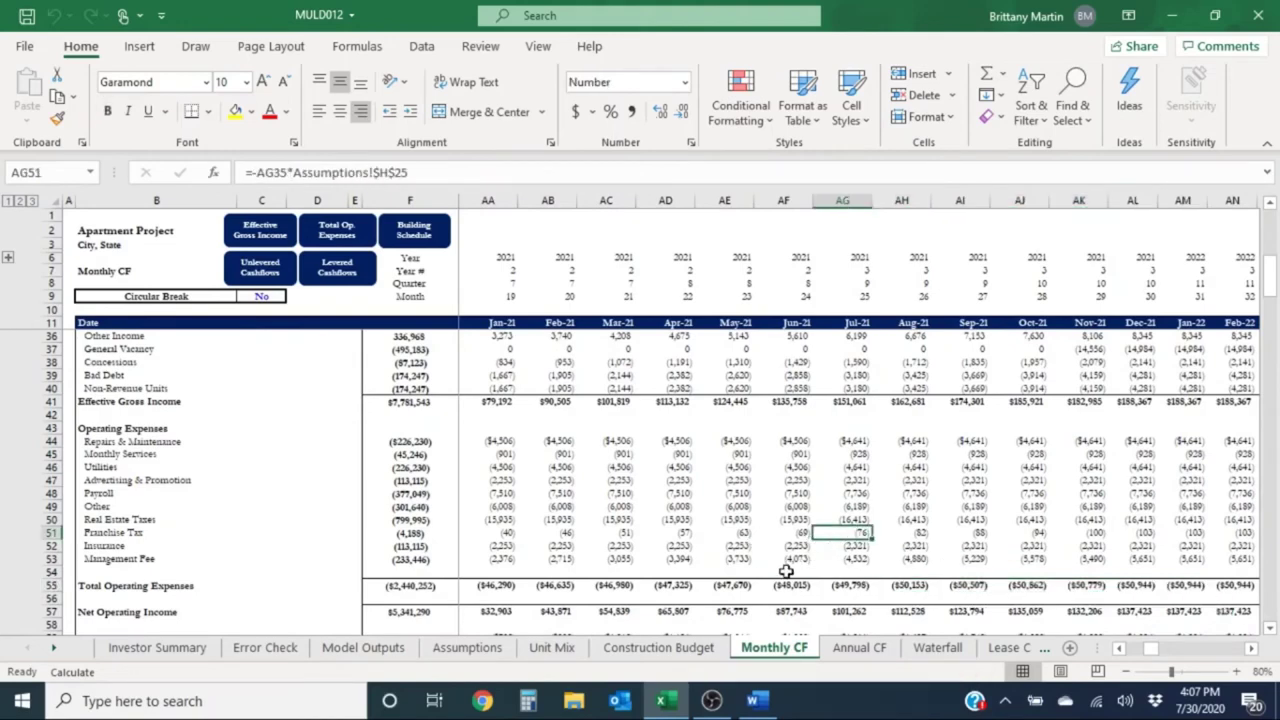
click(866, 543)
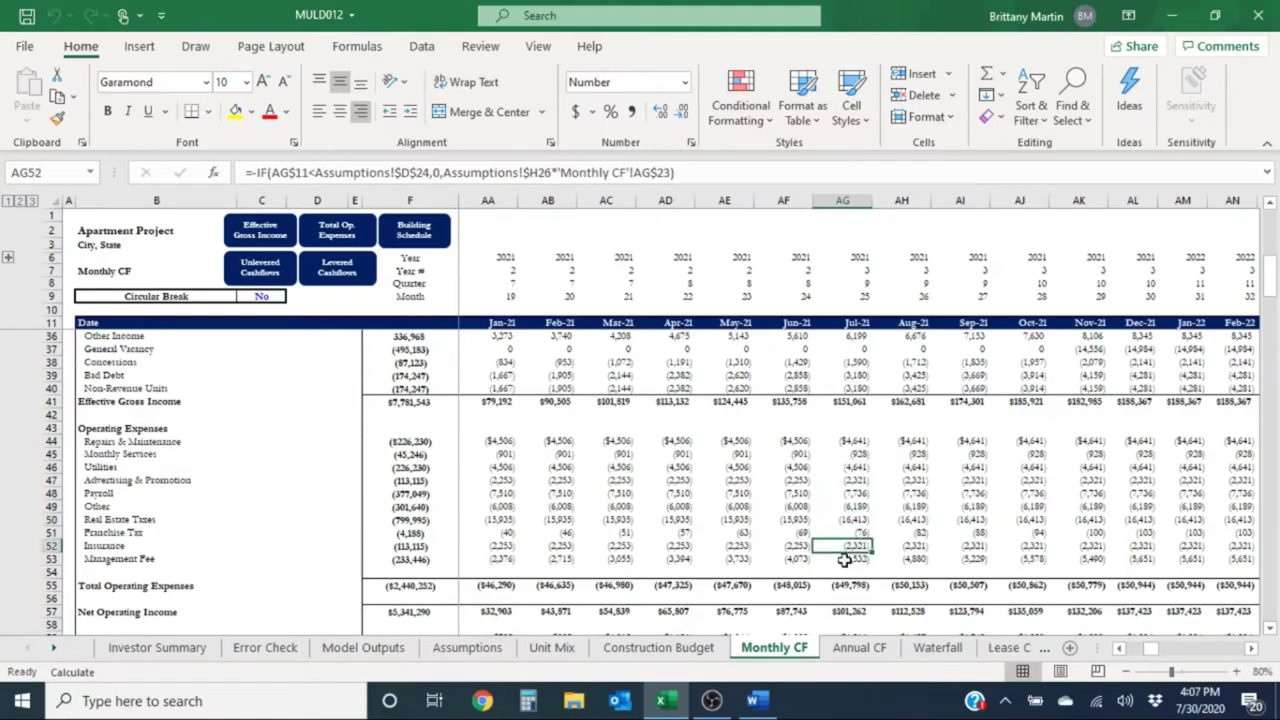
click(846, 559)
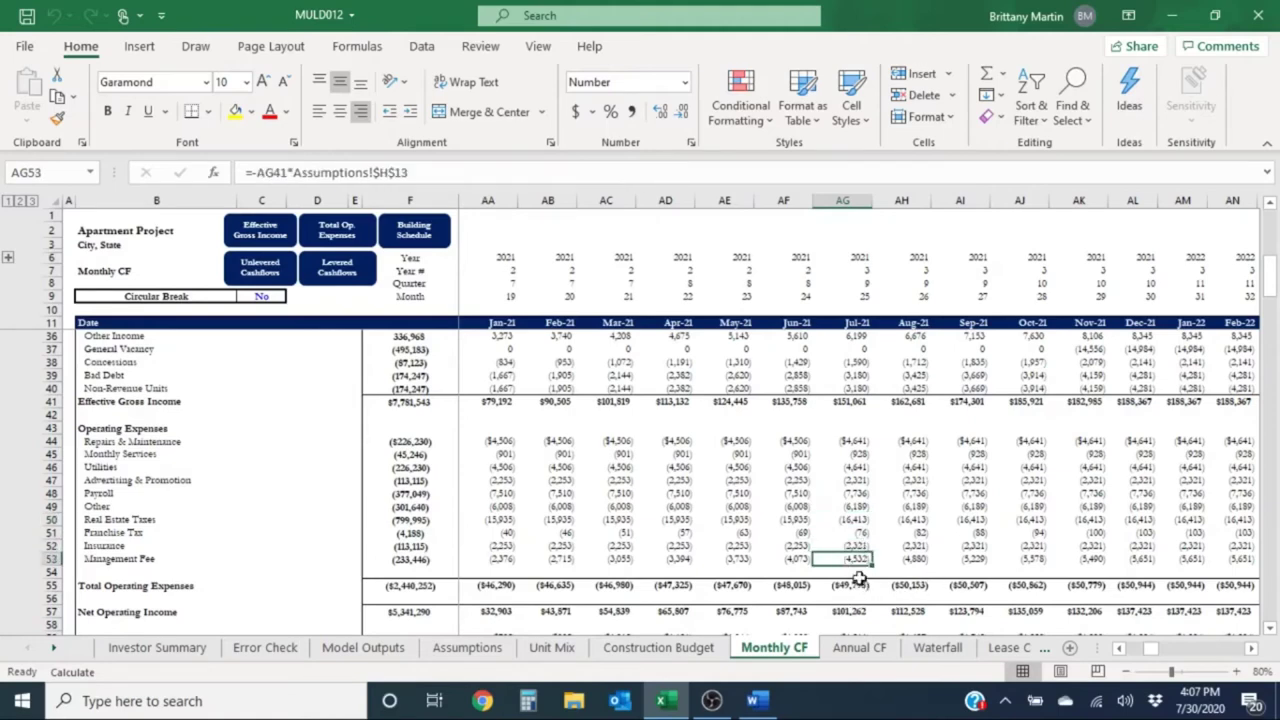
click(836, 546)
drag(850, 468, 930, 523)
click(888, 584)
scroll(892, 570, down, 1)
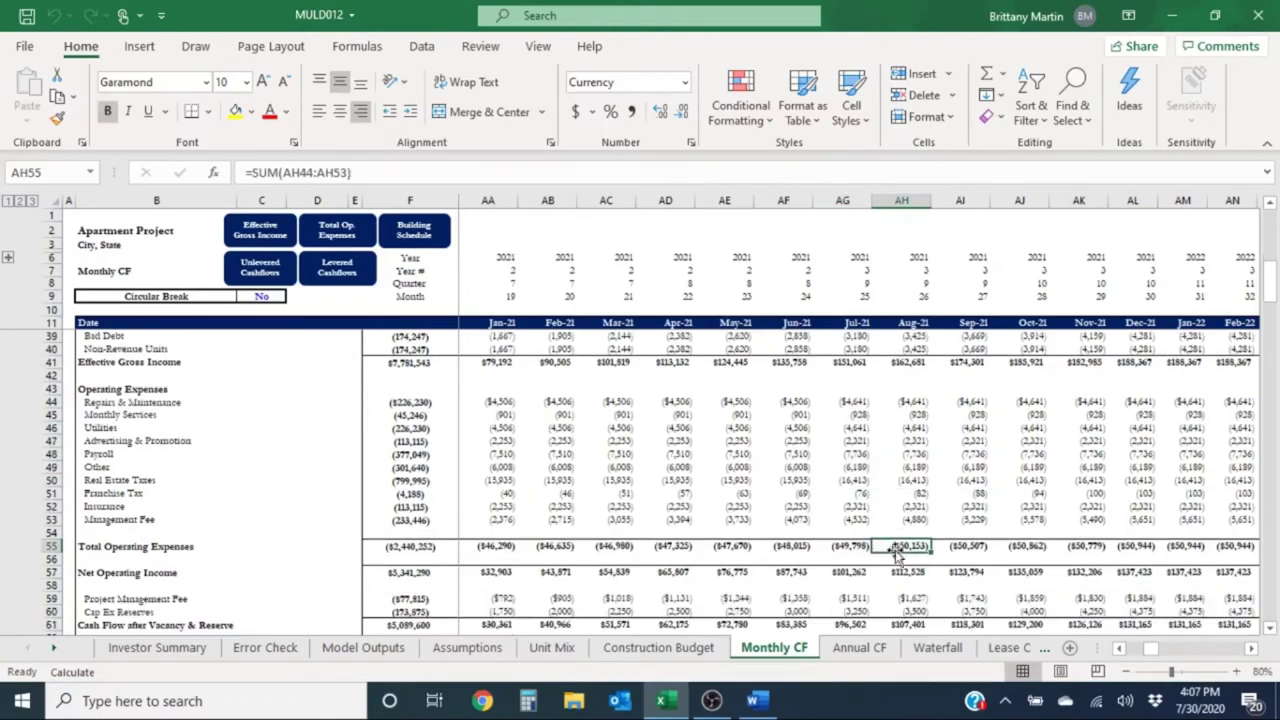
scroll(962, 520, down, 2)
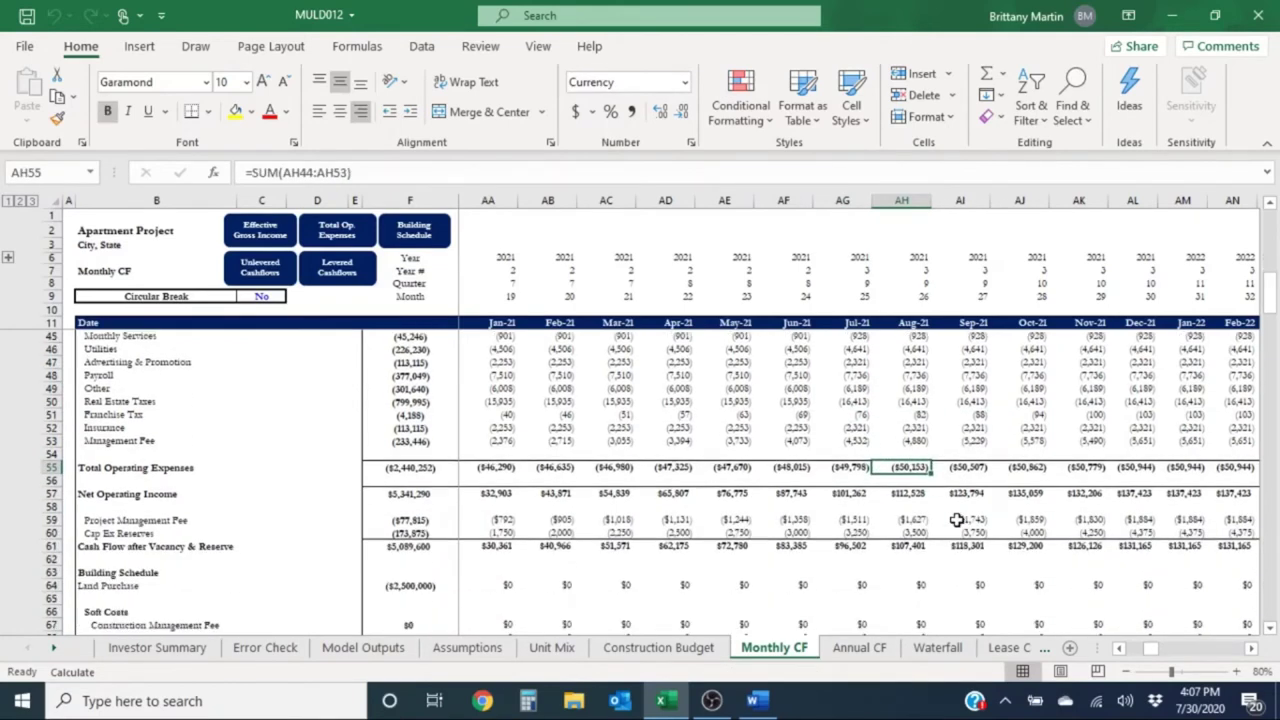
click(845, 493)
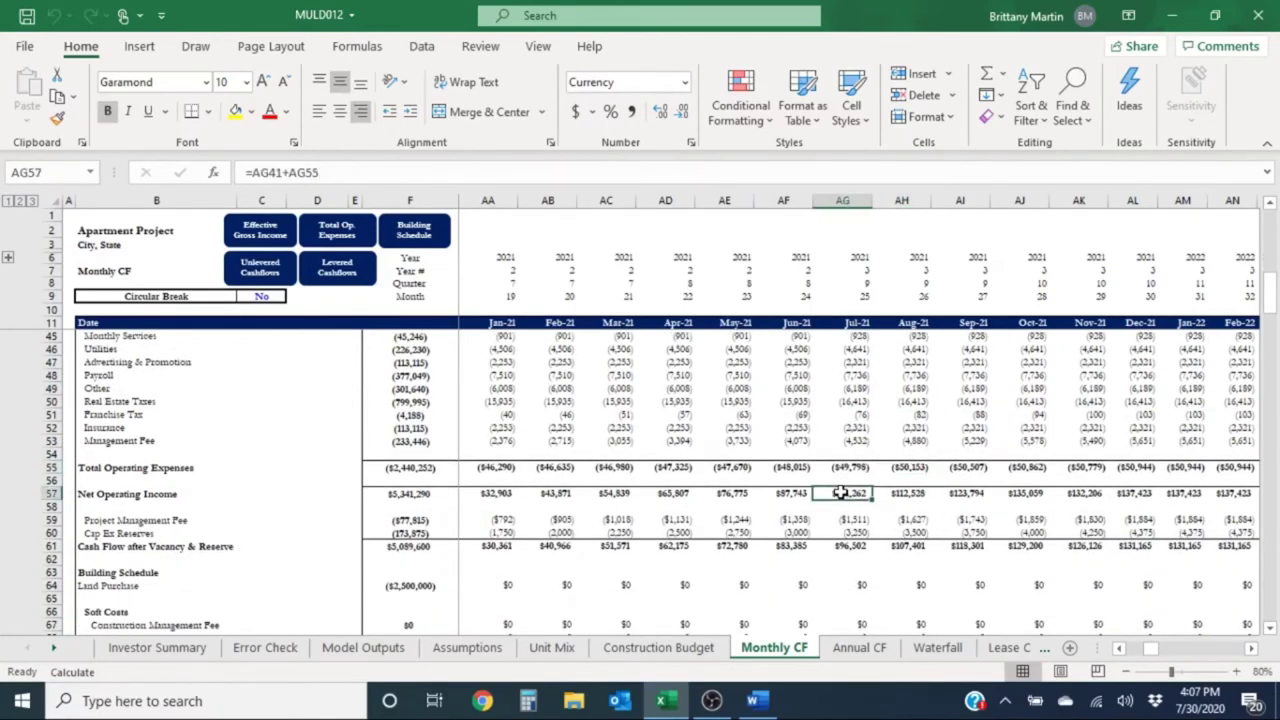
scroll(845, 493, up, 3)
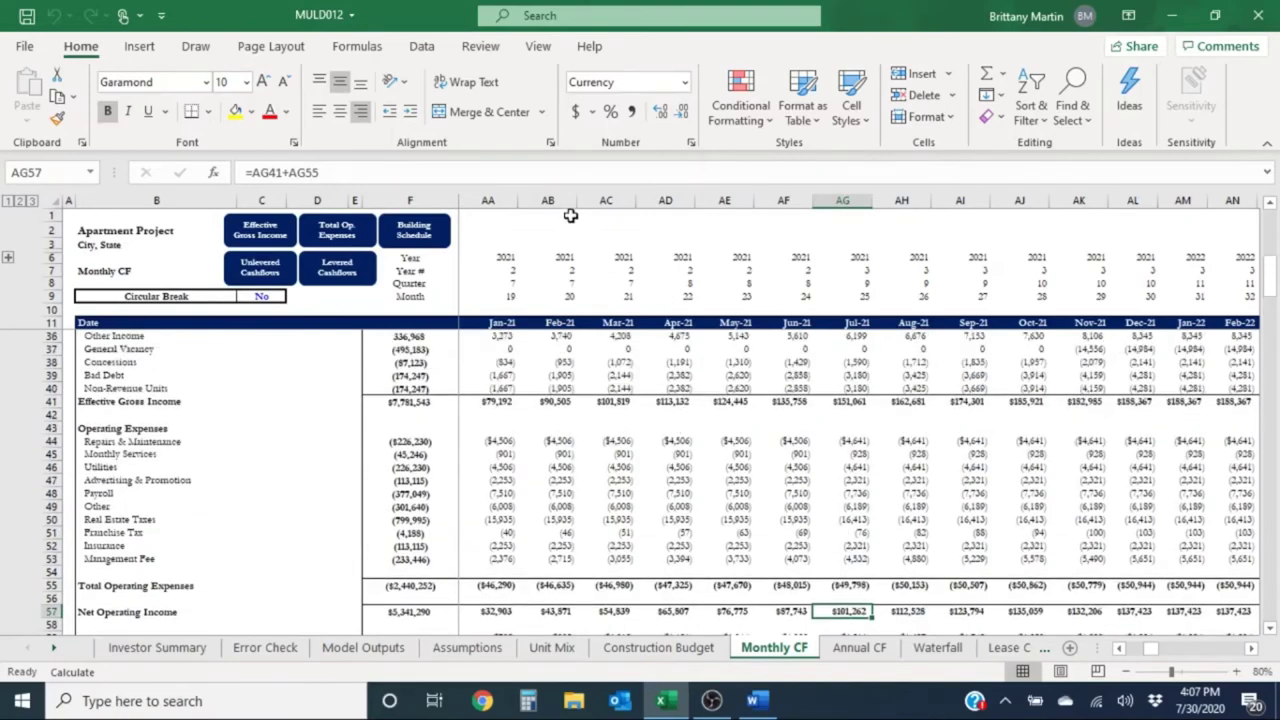
click(558, 174)
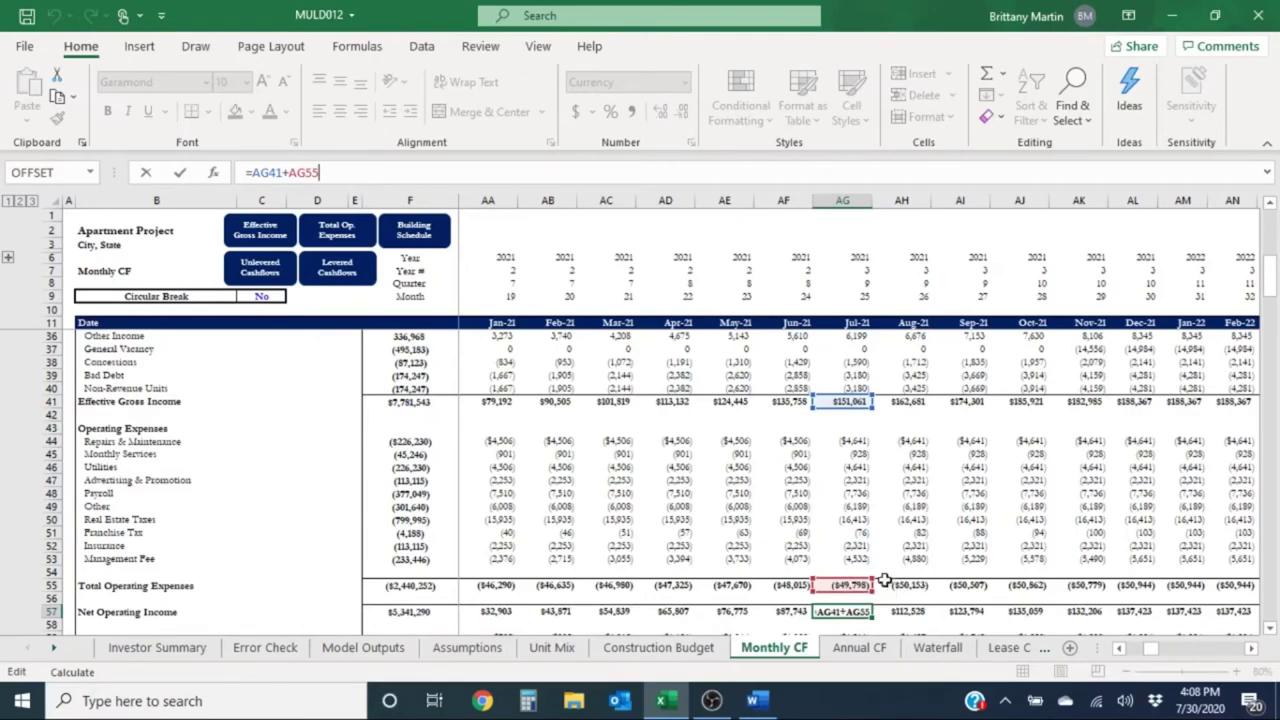
key(Escape)
scroll(872, 615, down, 1)
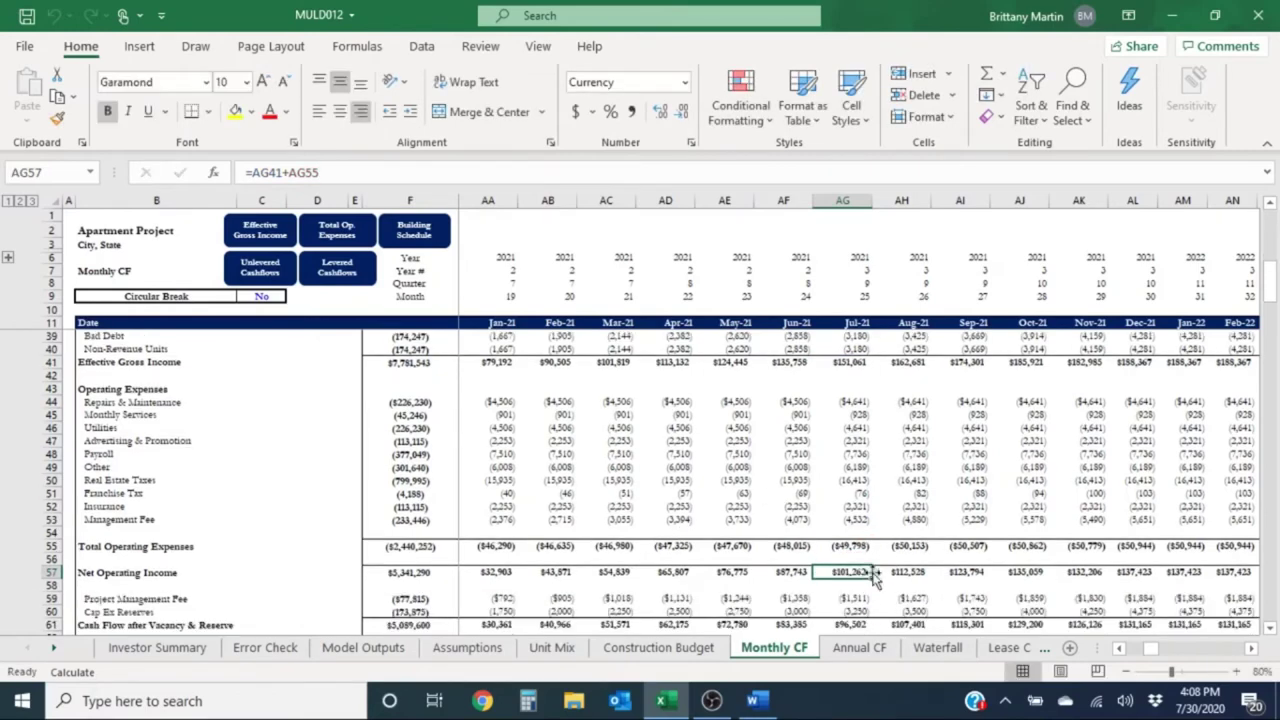
click(585, 571)
key(Left)
key(Left)
key(Left)
key(Left)
key(Left)
key(Left)
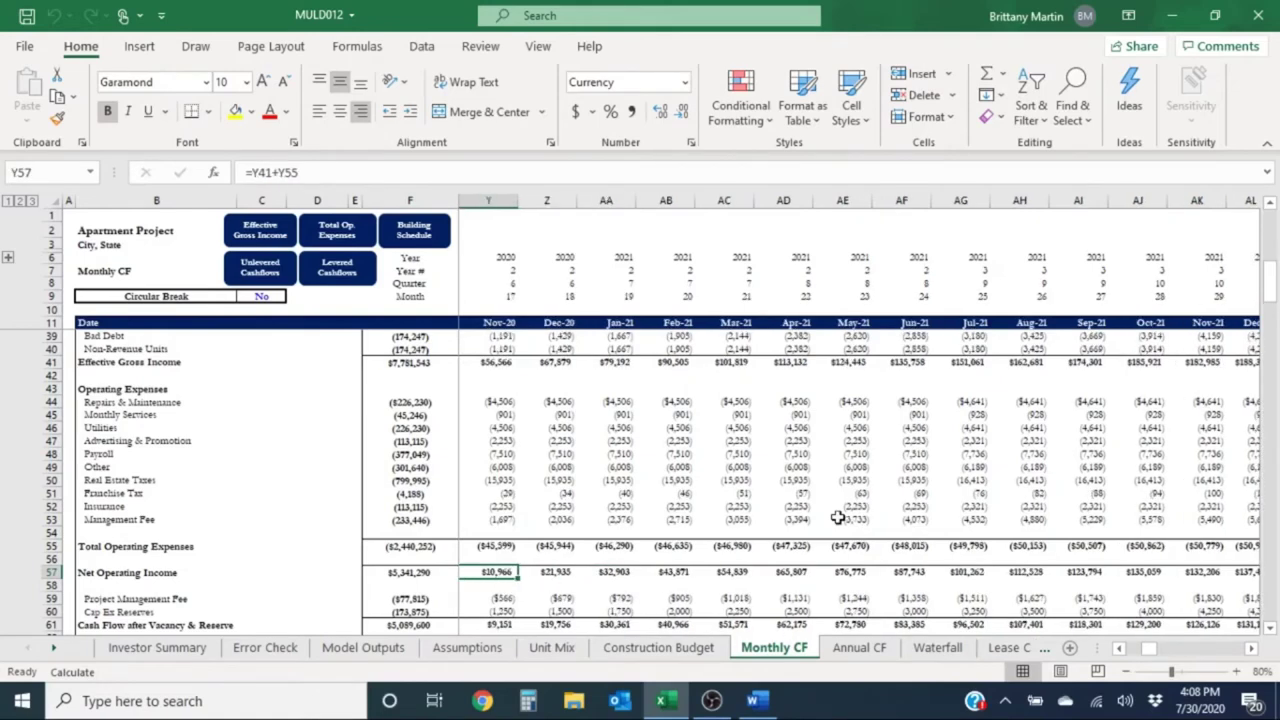
key(Left)
key(Left)
key(Left)
key(Left)
key(Left)
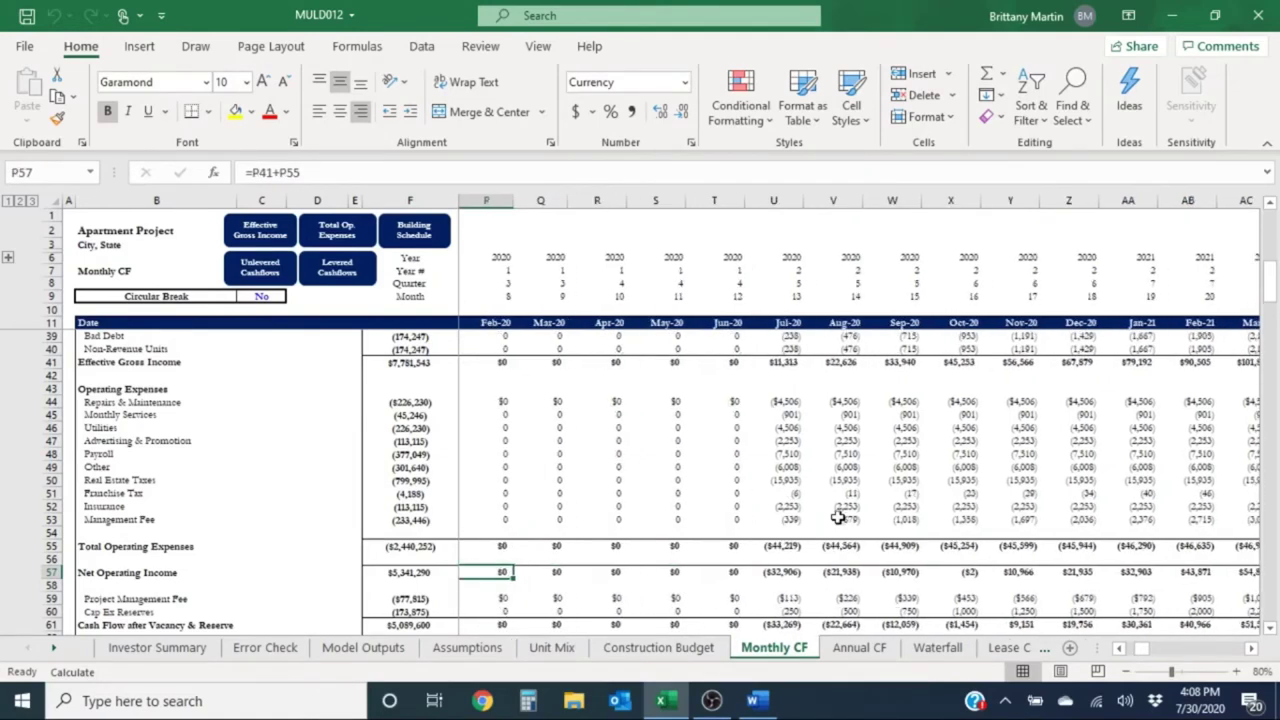
key(Right)
key(Right)
key(Right)
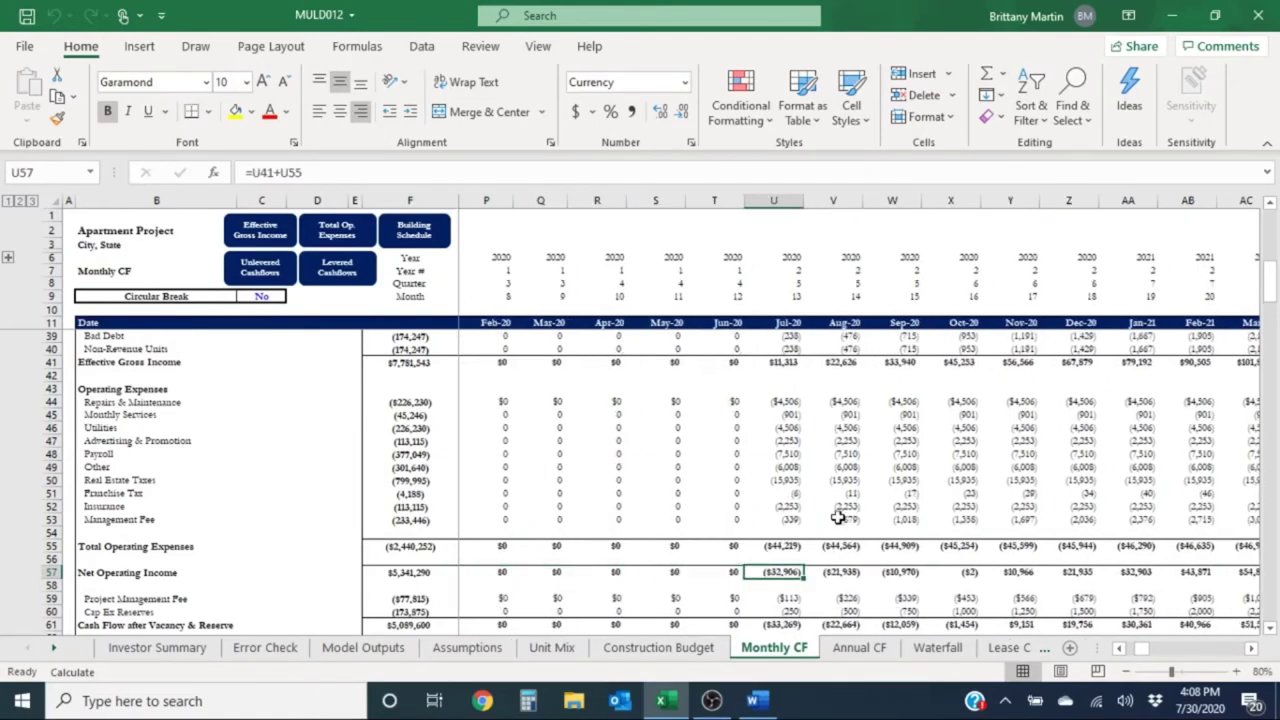
scroll(778, 465, down, 1)
click(792, 586)
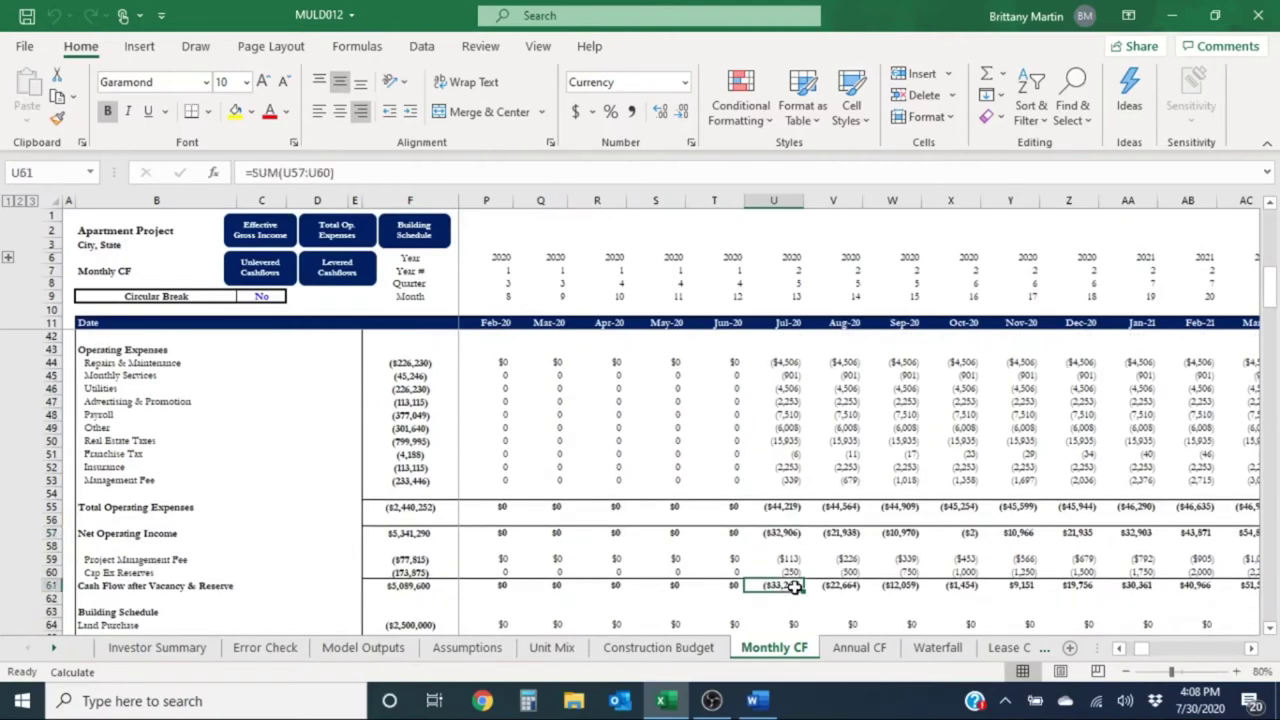
click(797, 534)
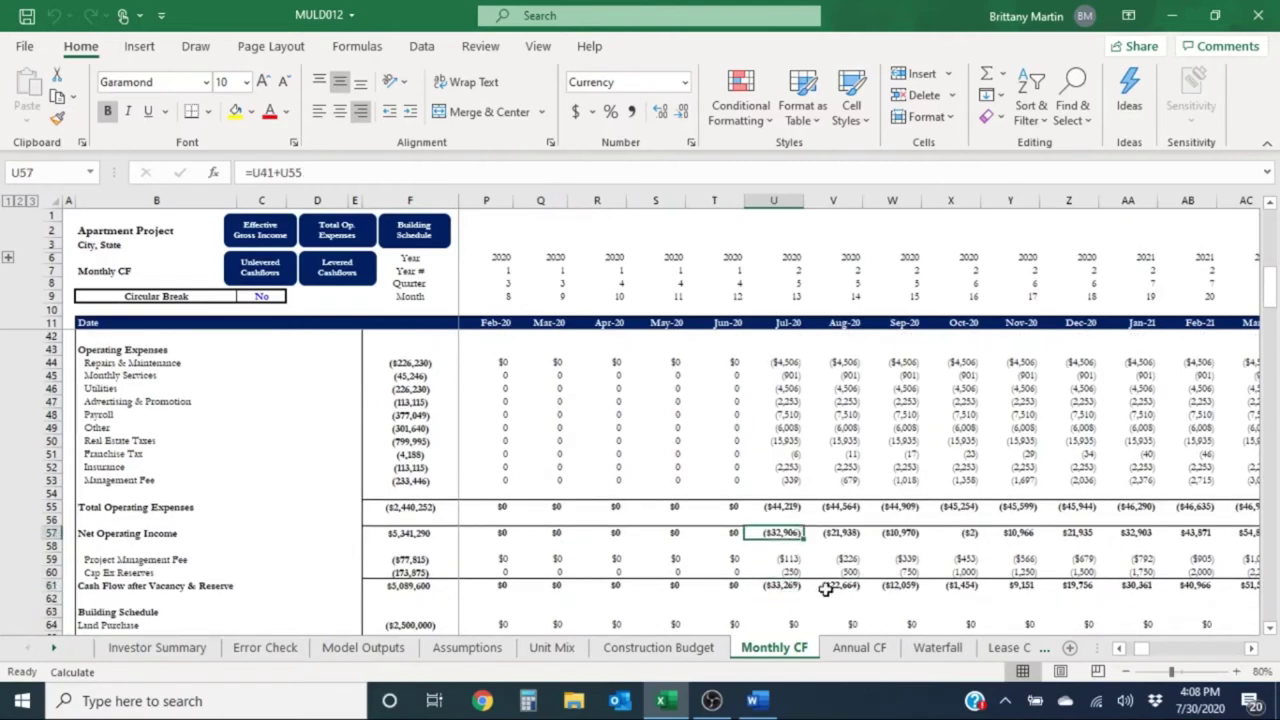
click(773, 584)
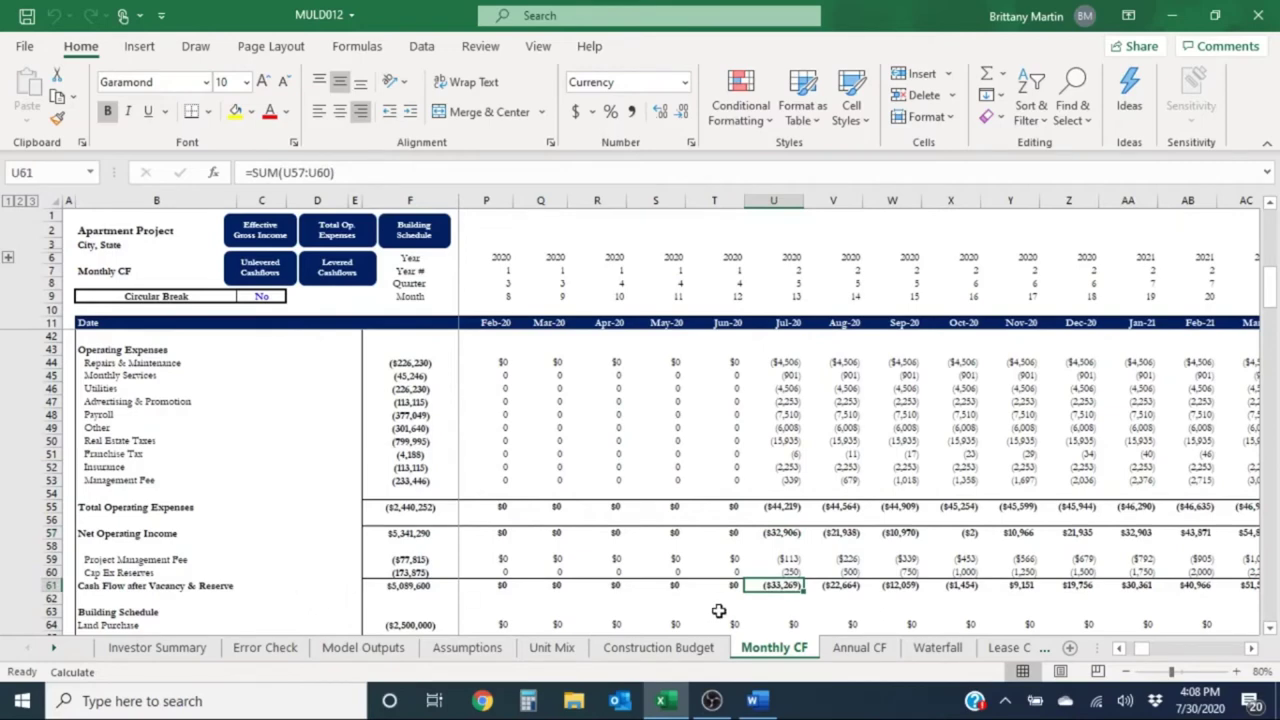
scroll(948, 592, down, 2)
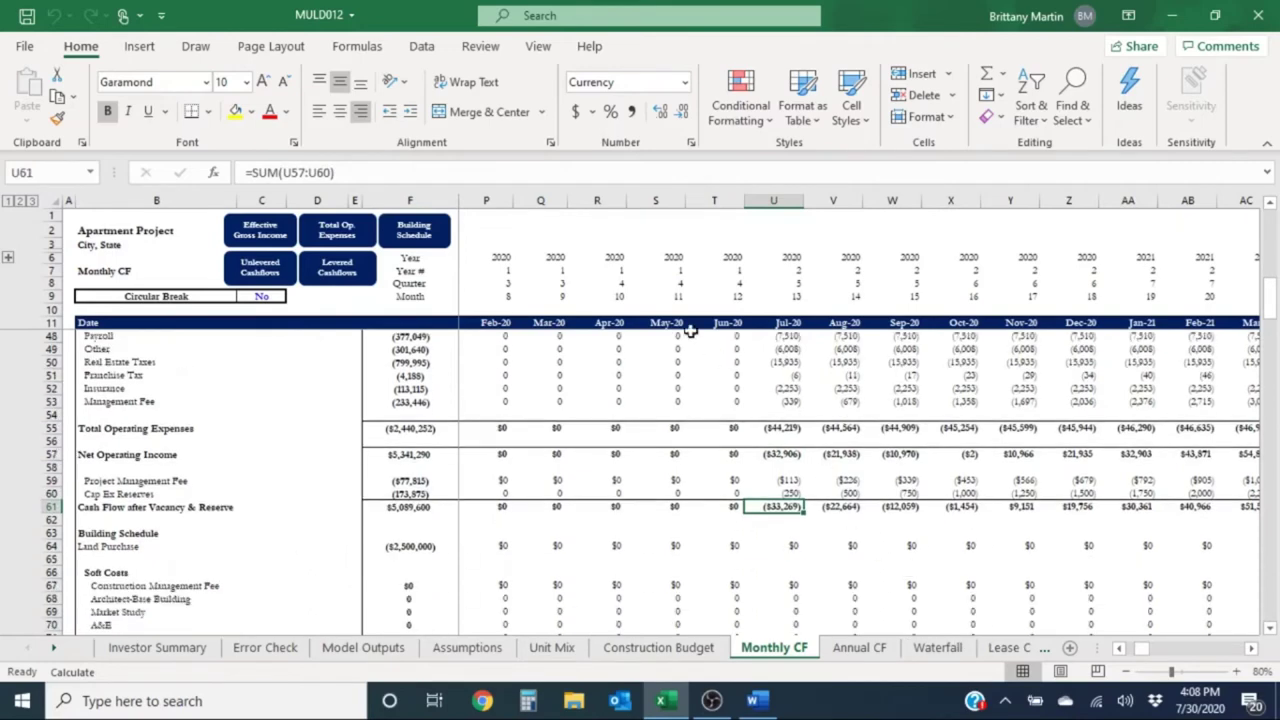
key(F2)
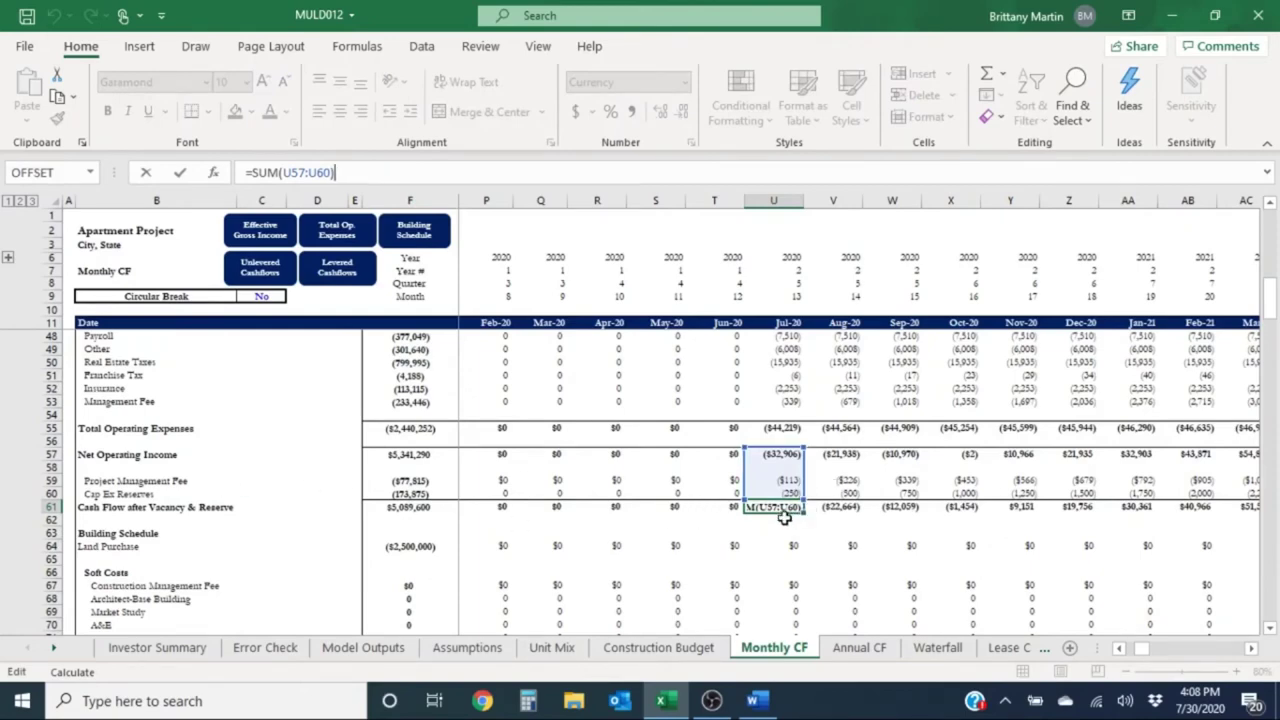
key(Escape)
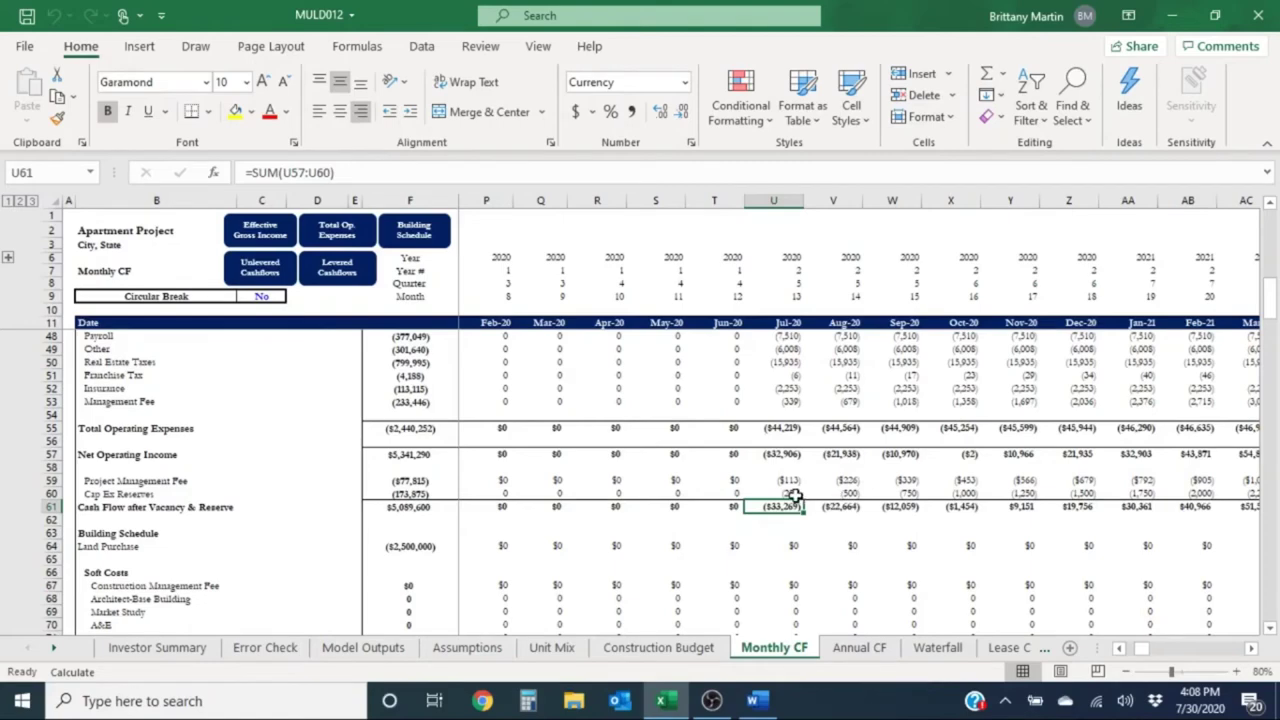
drag(791, 493, 790, 486)
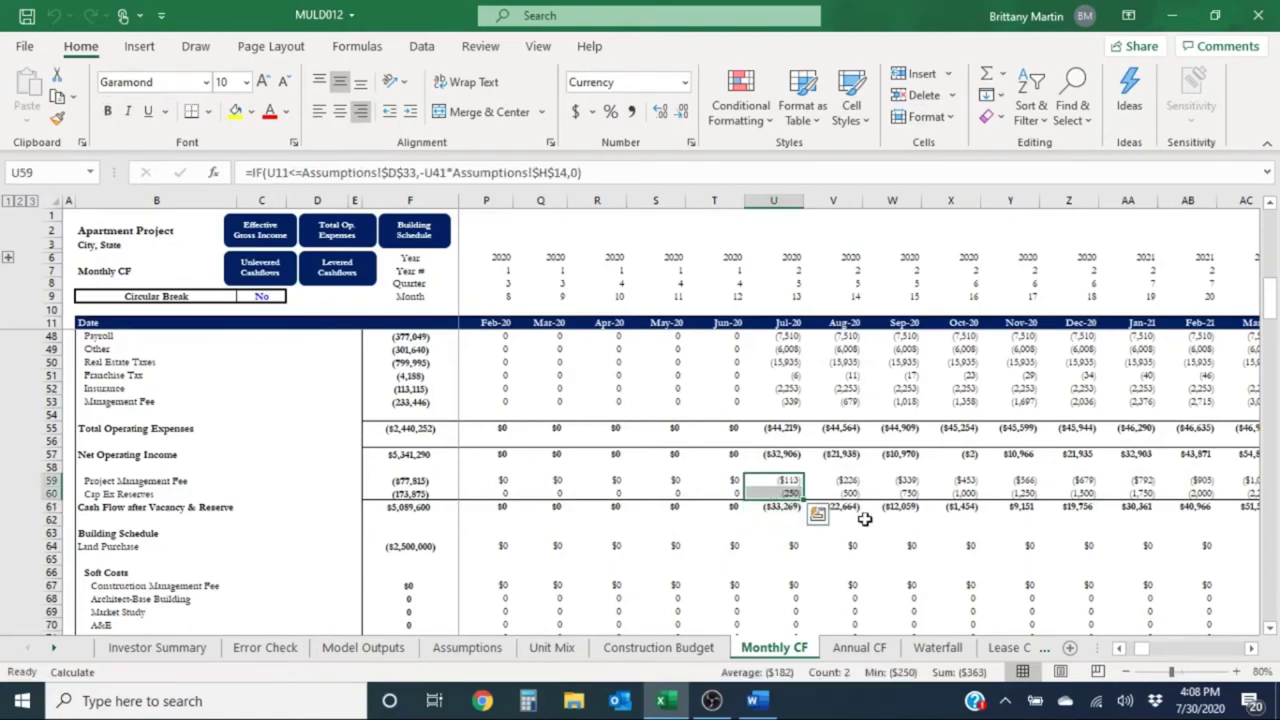
click(772, 507)
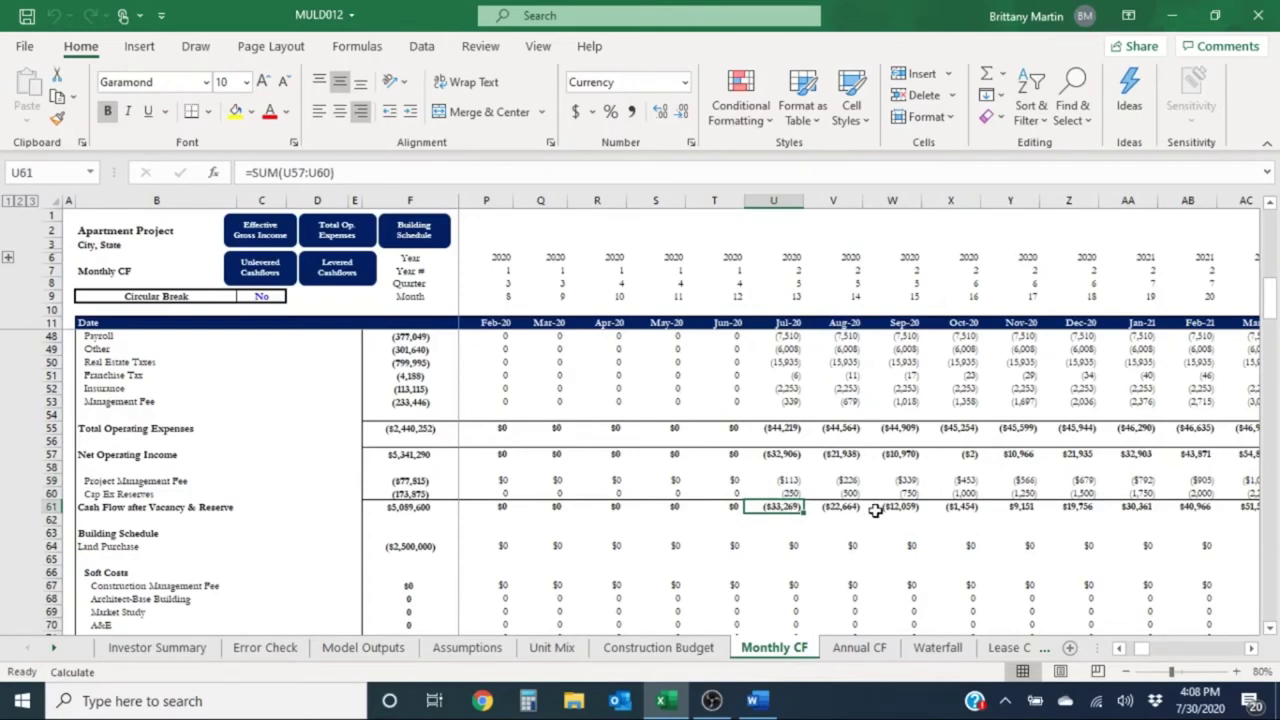
key(Right)
key(Right)
key(Right)
key(Right)
key(Right)
key(Right)
key(Right)
key(Right)
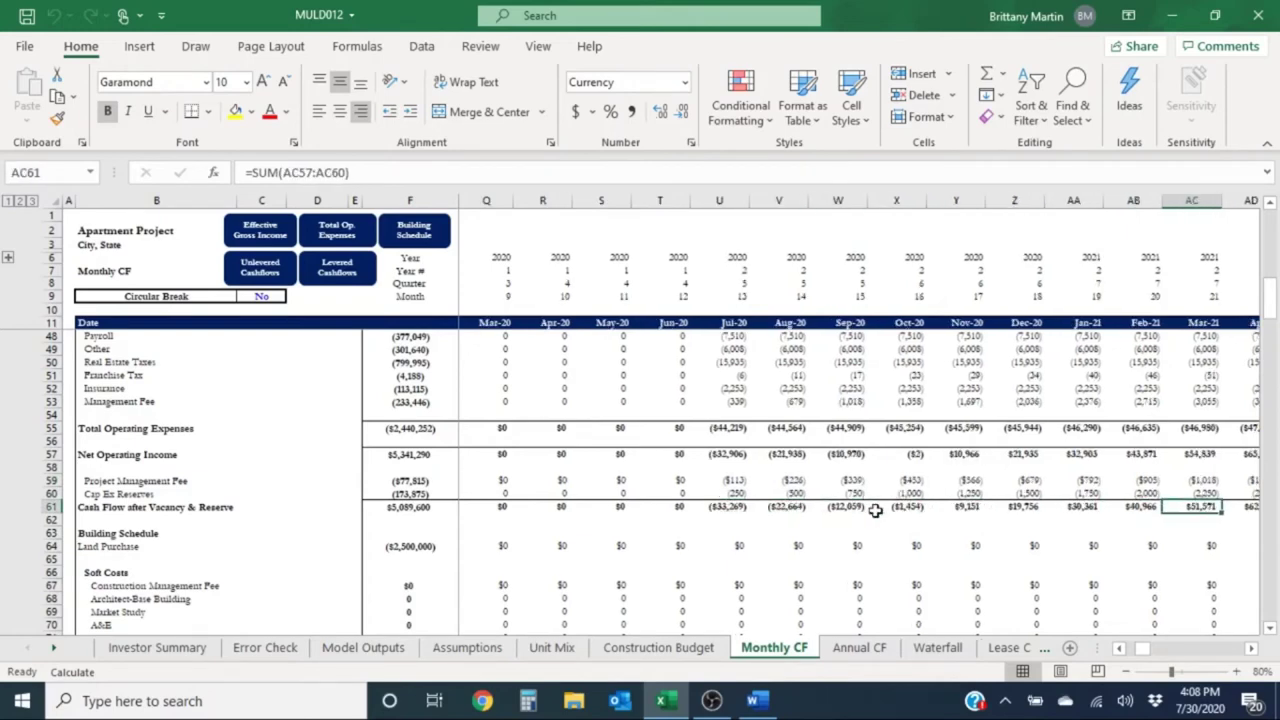
key(Right)
key(Left)
key(Left)
key(Left)
key(Left)
key(Left)
key(Left)
key(Left)
key(Left)
key(Left)
key(Up)
key(Up)
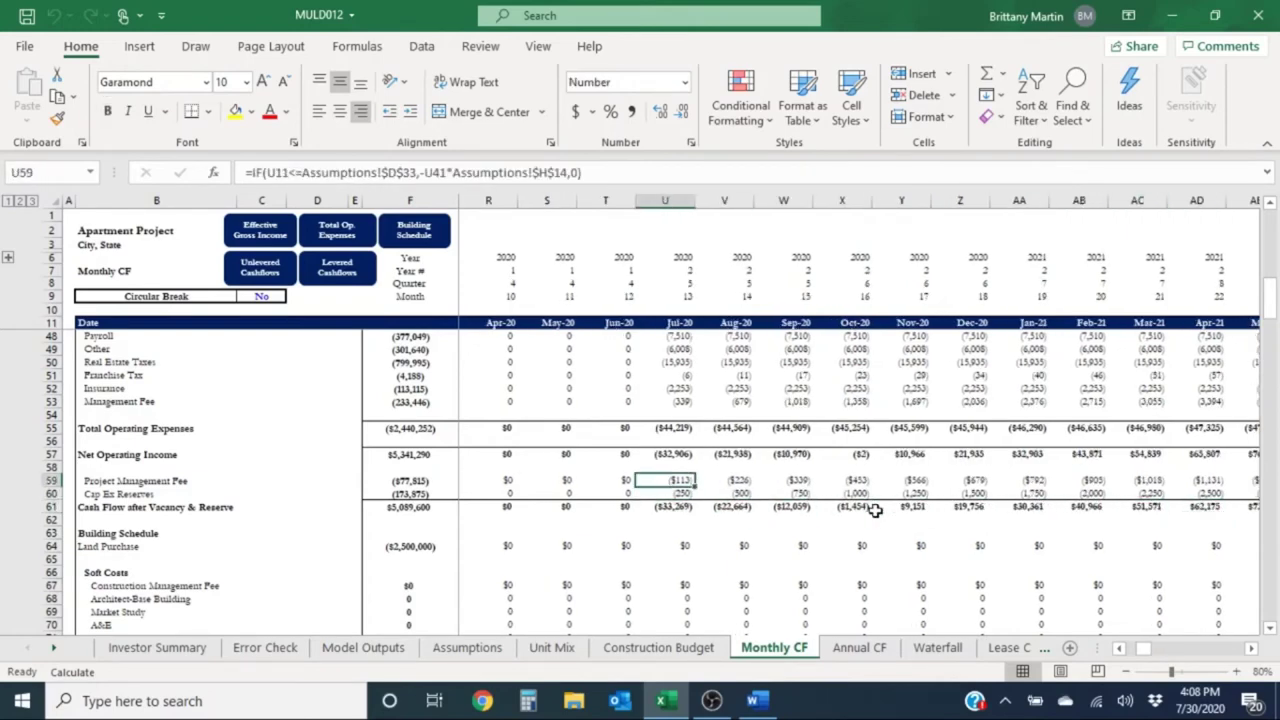
key(Down)
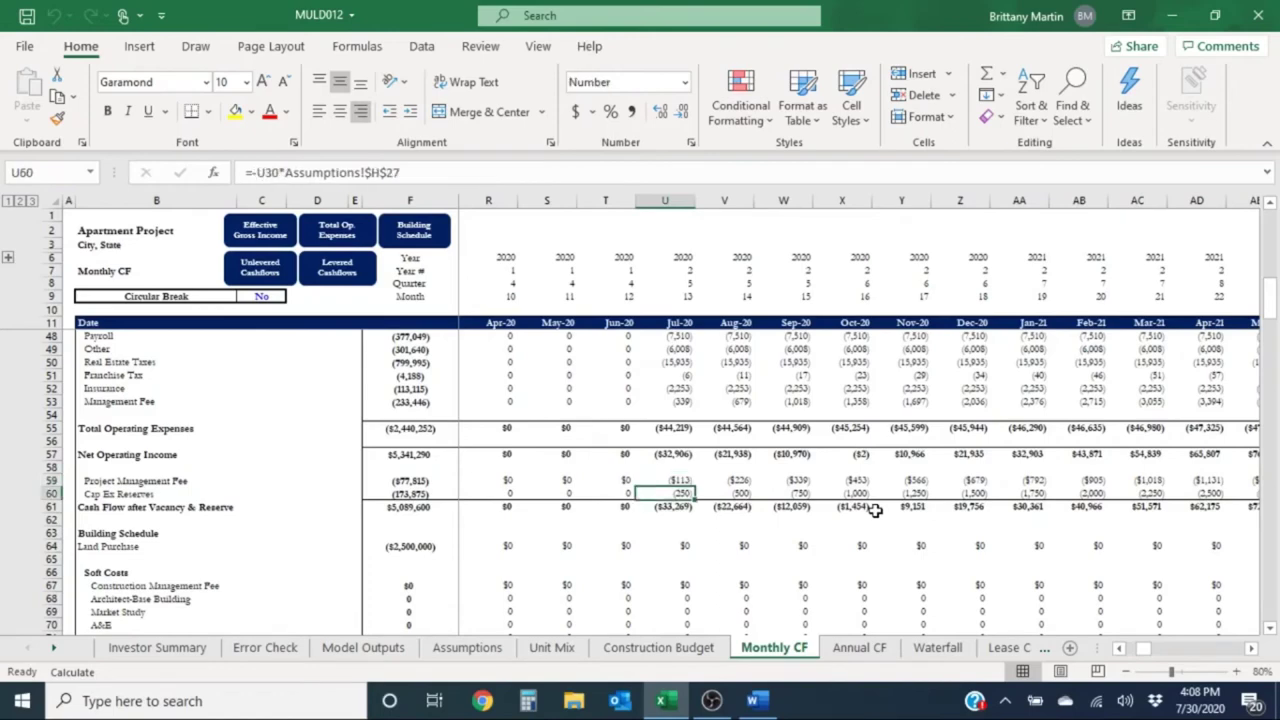
key(Down)
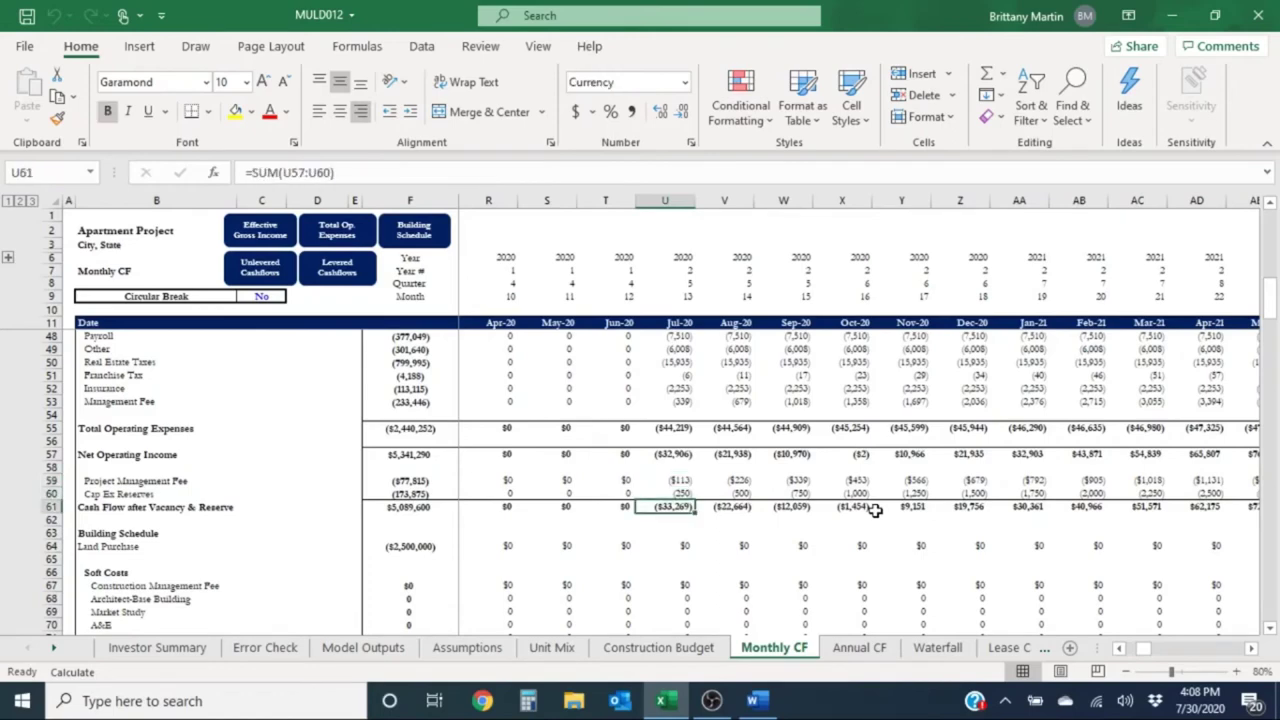
key(Up)
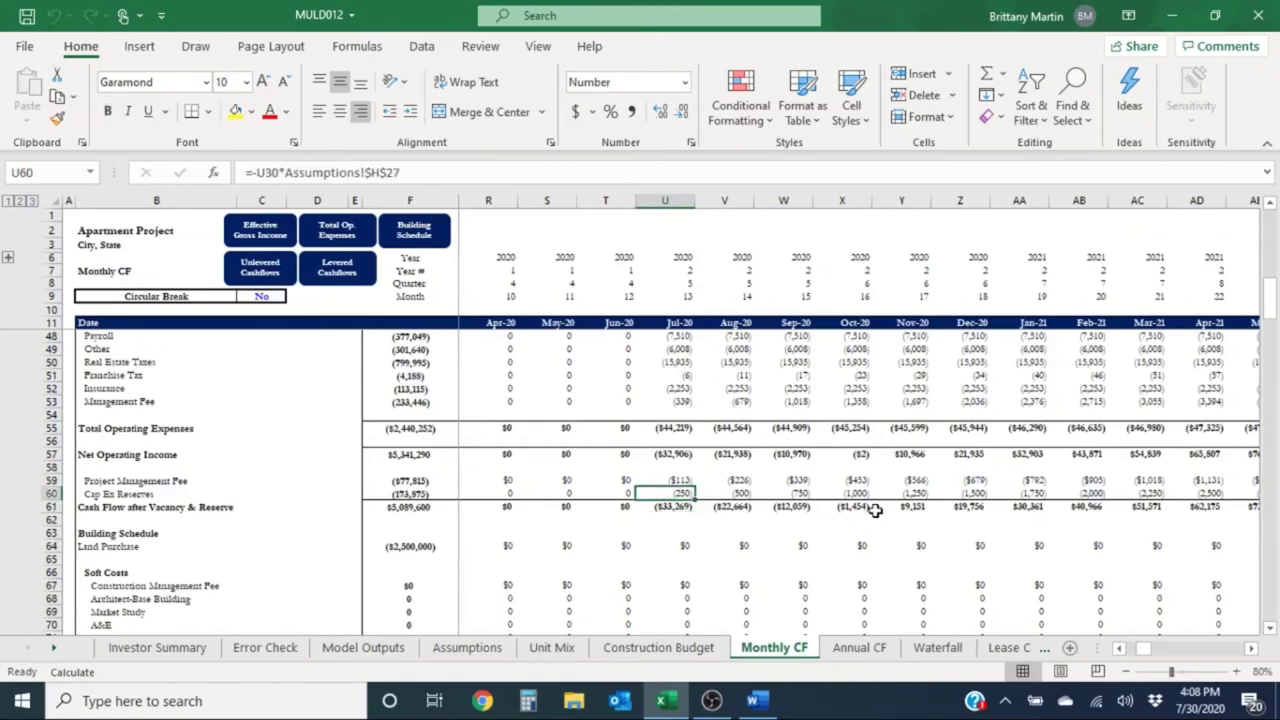
key(Up)
key(Down)
key(Down)
key(Up)
key(Up)
key(Right)
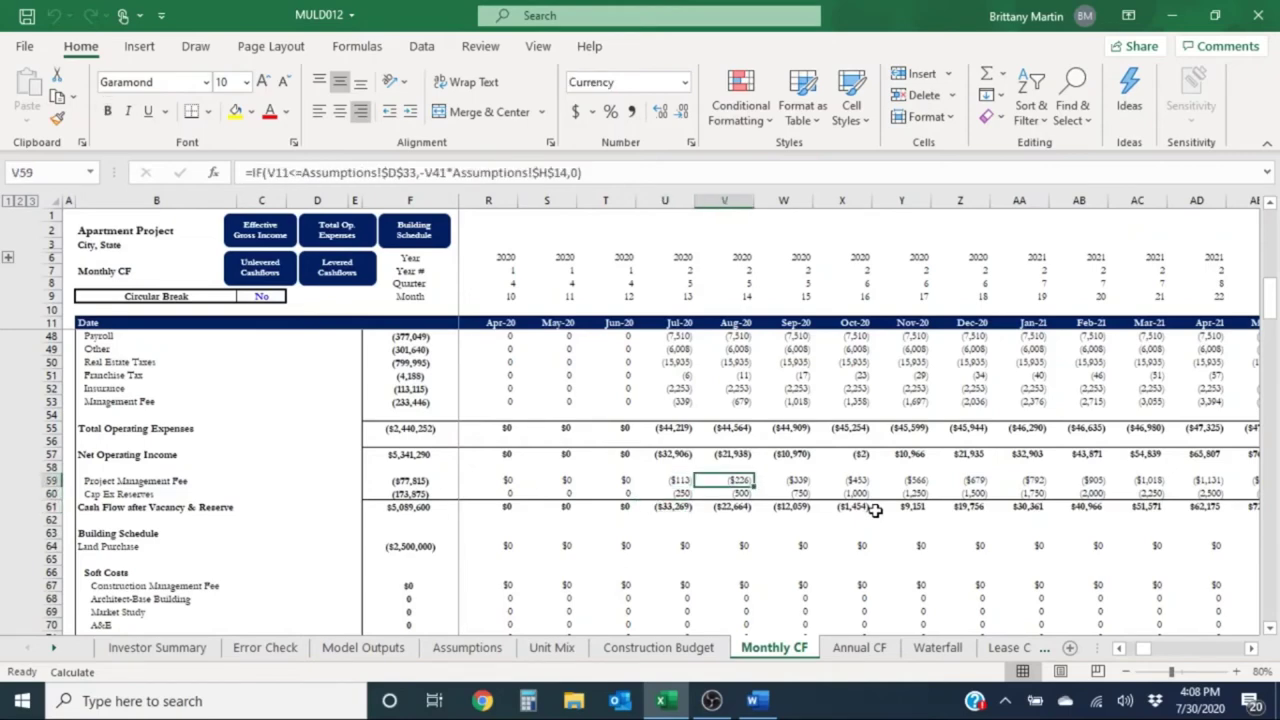
key(Down)
key(Down)
key(Left)
key(Up)
key(Up)
key(Down)
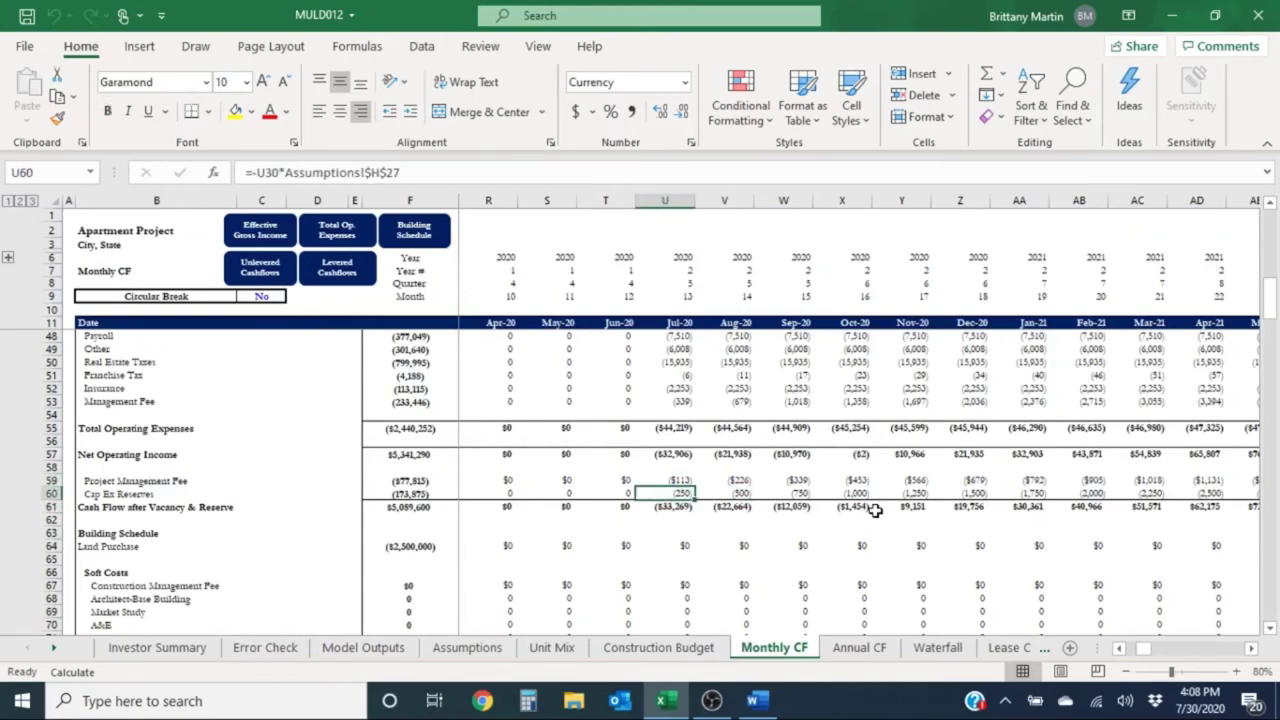
key(Down)
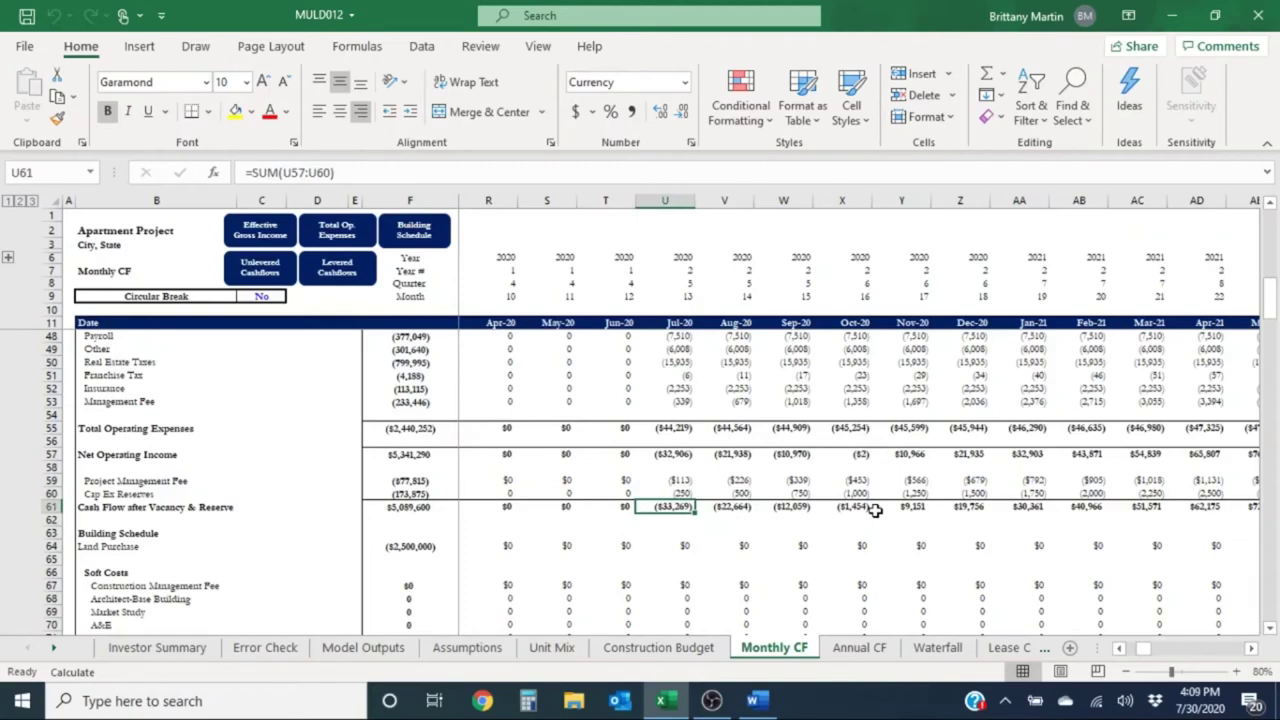
key(Up)
key(Up)
key(Up)
key(Up)
key(Up)
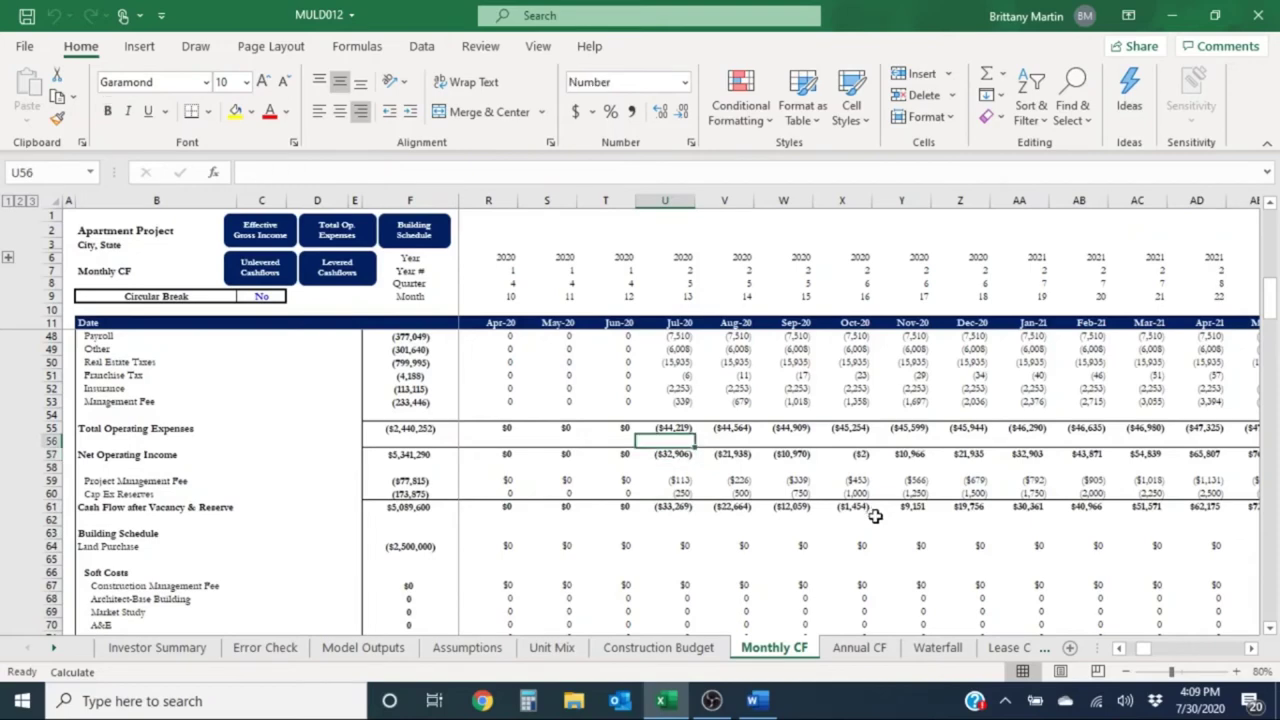
click(690, 456)
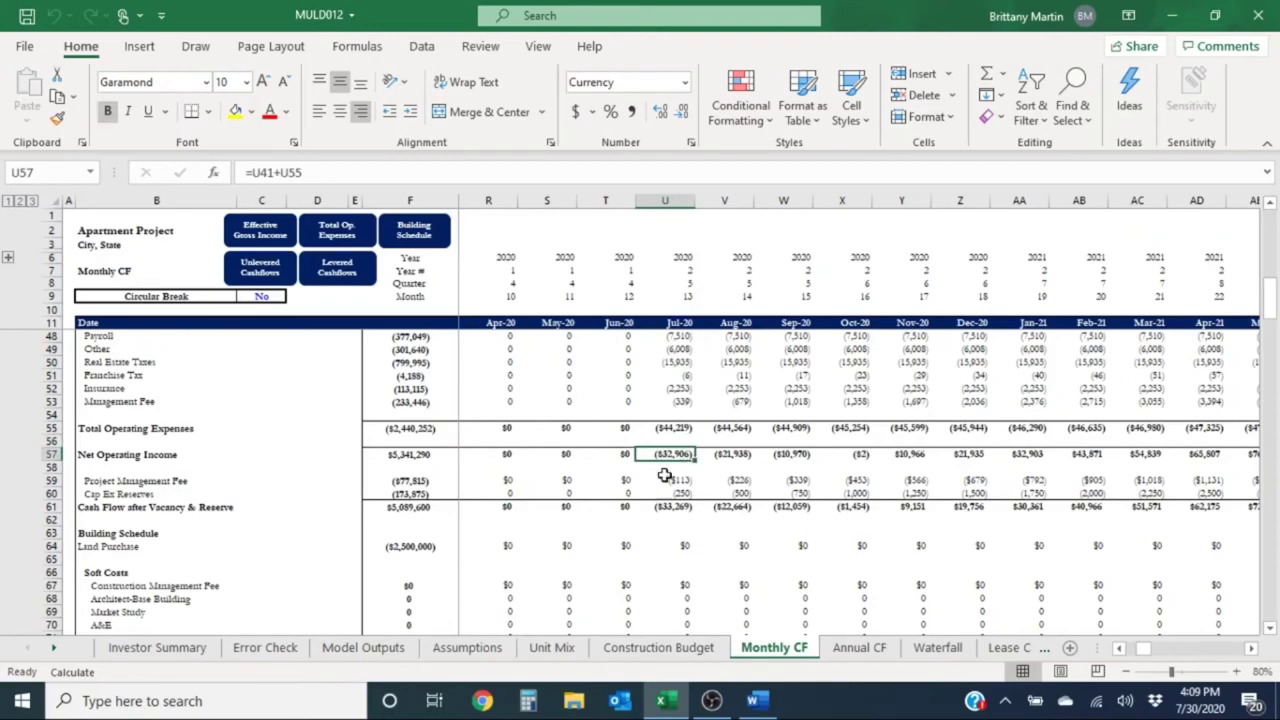
click(668, 481)
click(700, 508)
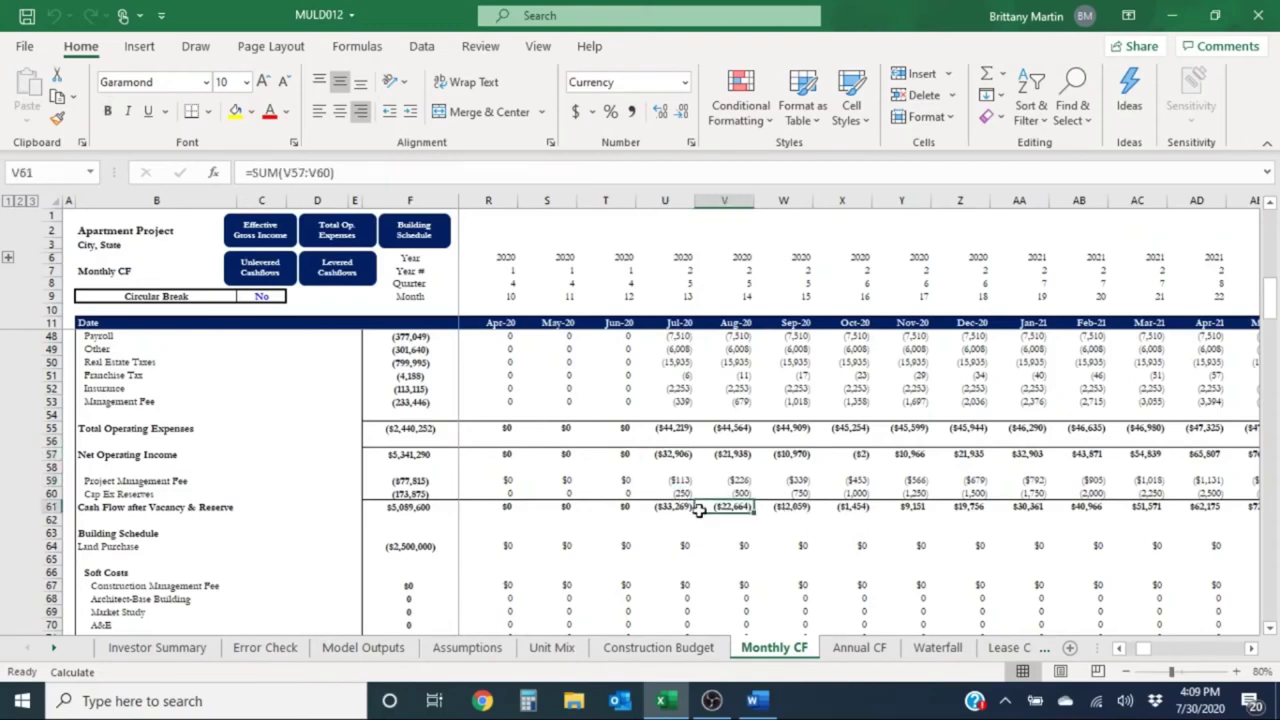
key(Right)
key(Right)
key(Right)
key(Right)
key(Right)
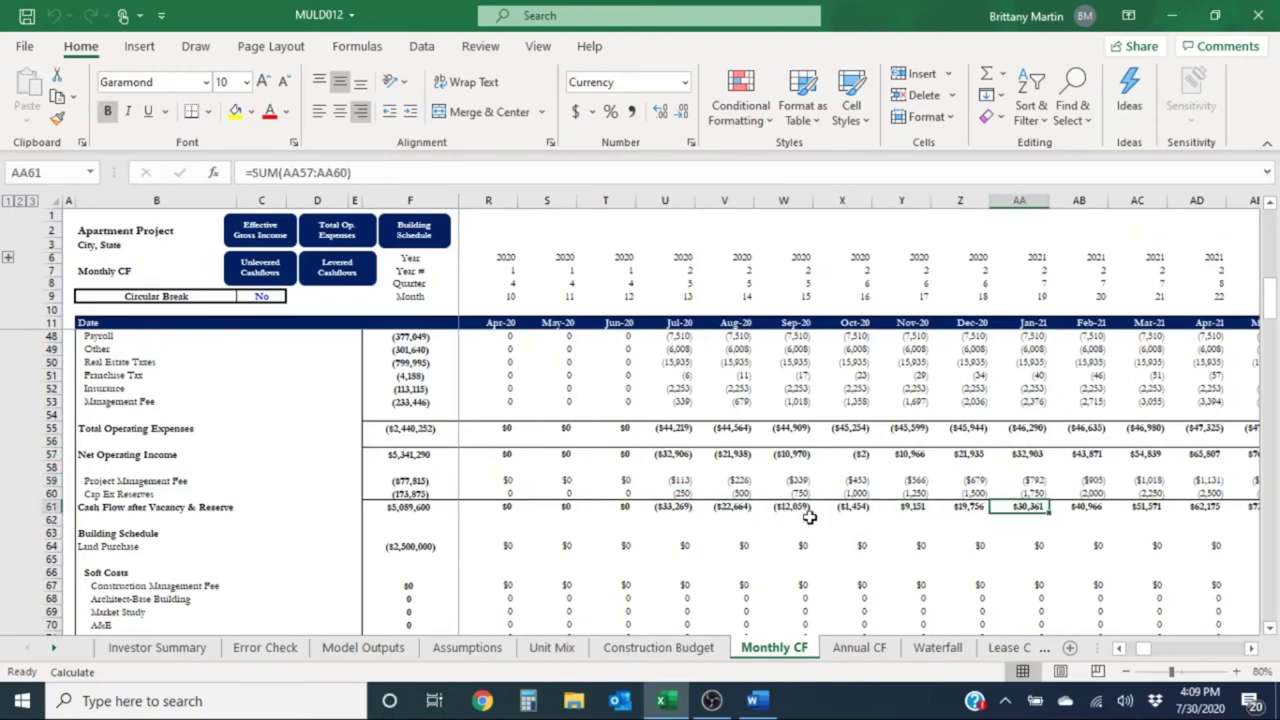
key(Right)
key(Right)
key(Right)
key(Right)
key(Right)
key(Right)
key(Right)
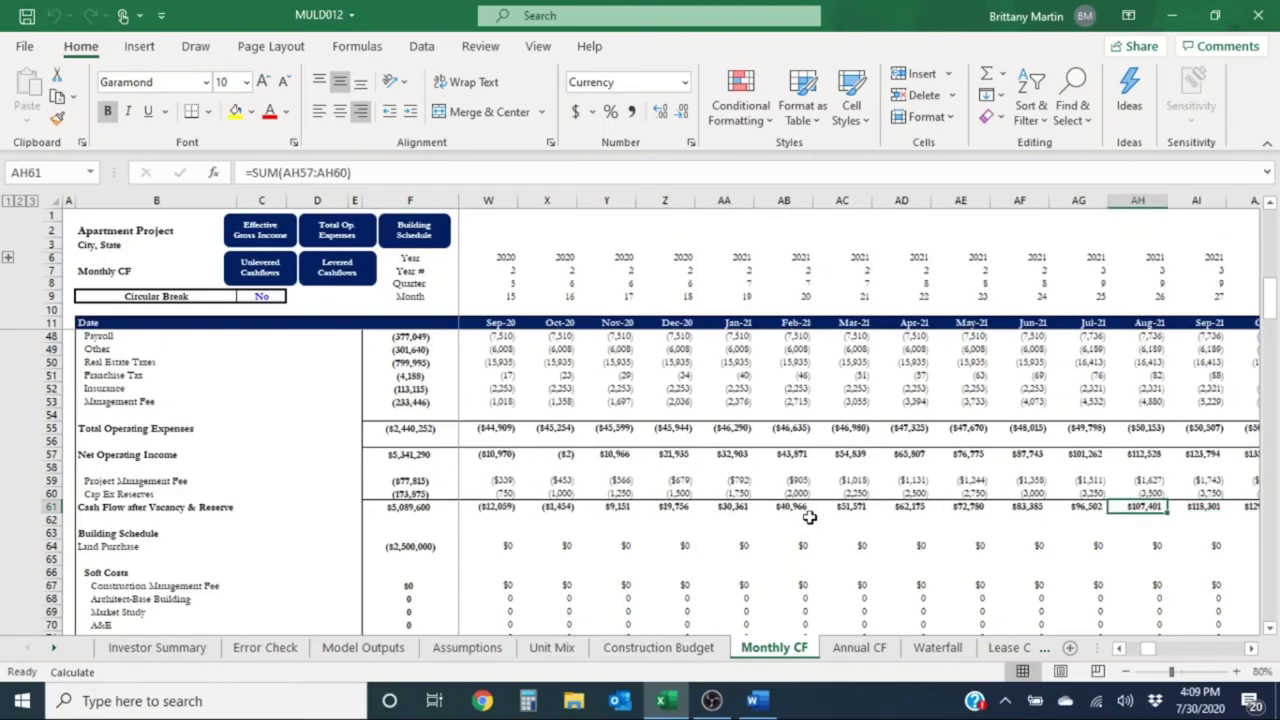
key(Left)
key(Left)
key(Left)
key(Left)
key(Left)
key(Left)
key(Left)
key(Left)
key(Left)
key(Left)
key(Left)
key(Left)
key(Left)
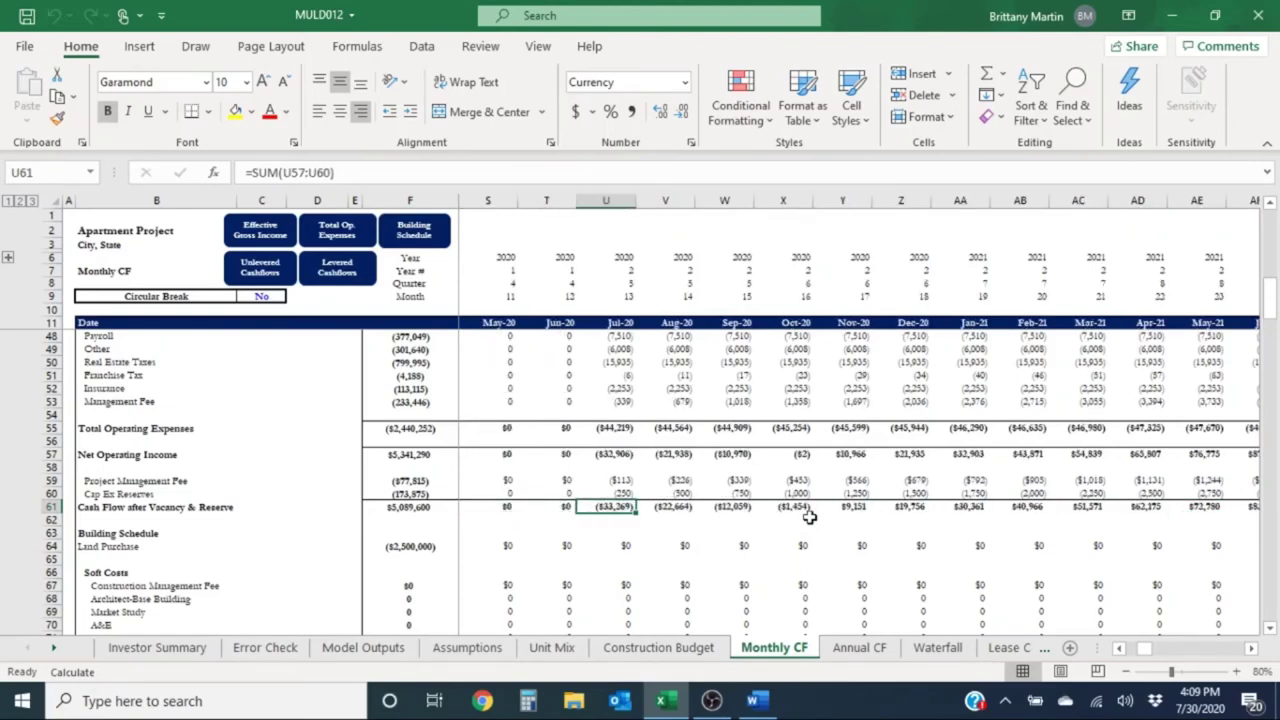
click(594, 453)
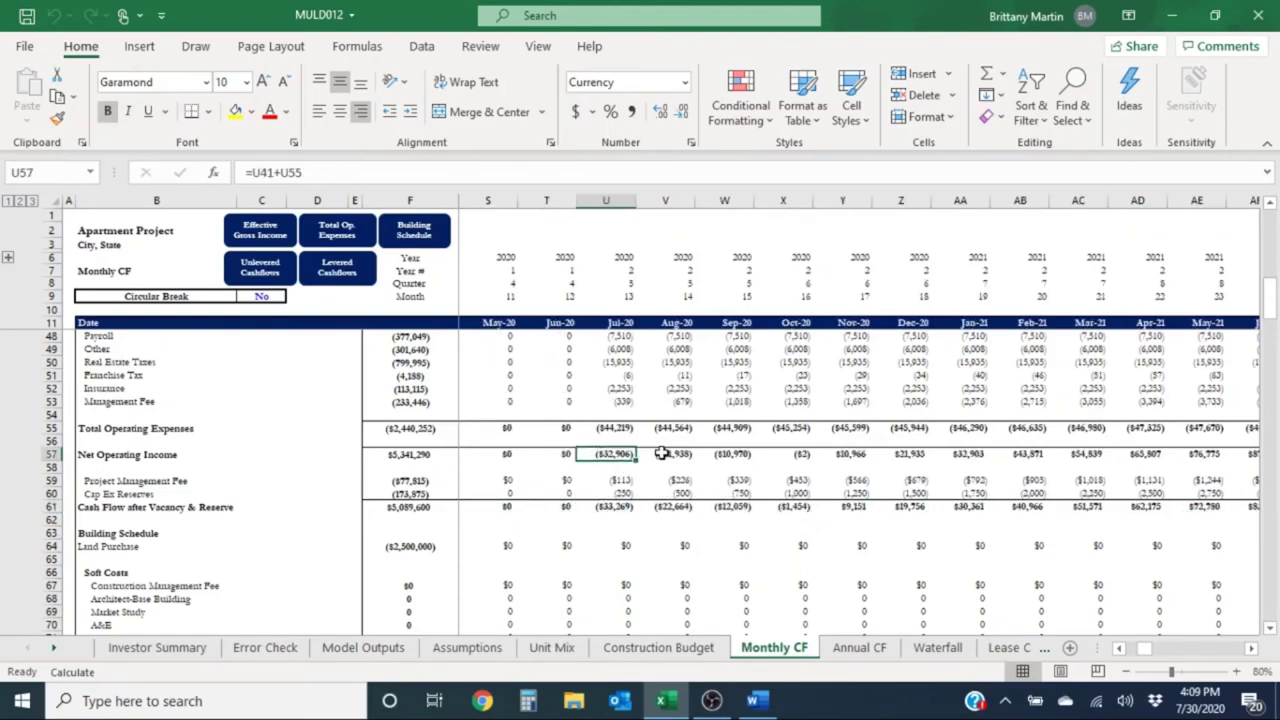
drag(672, 454, 872, 454)
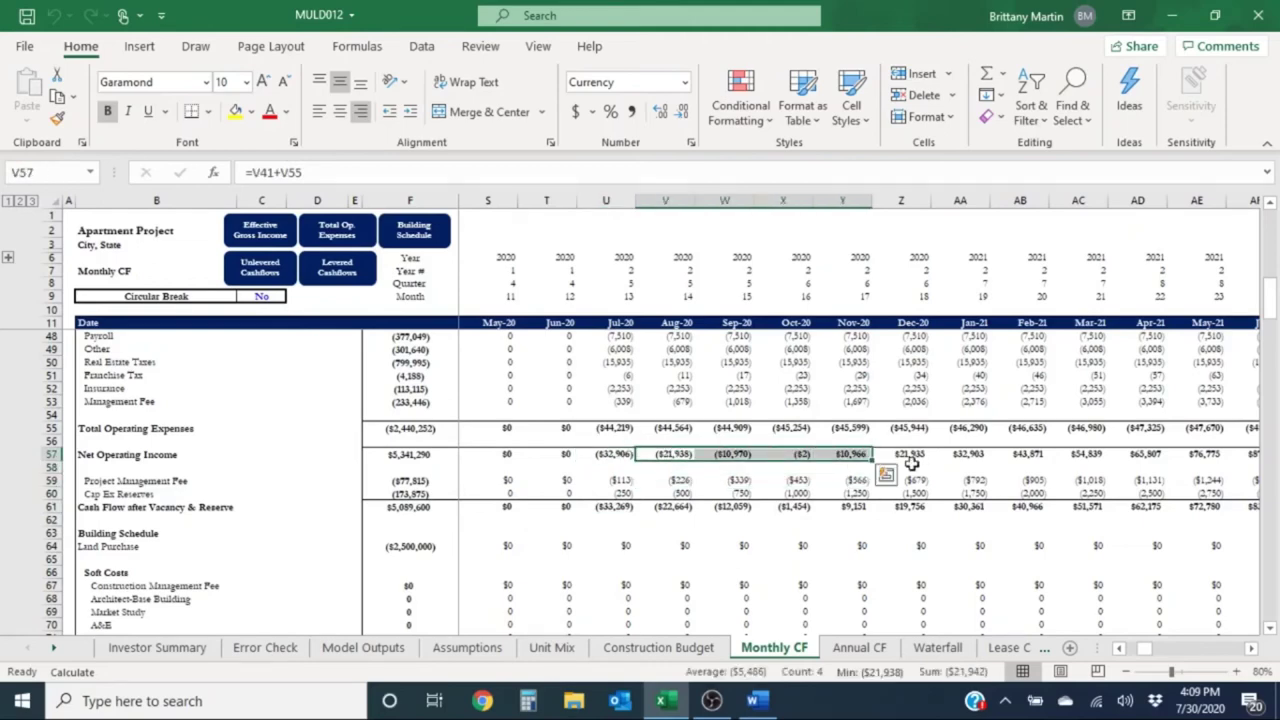
click(668, 457)
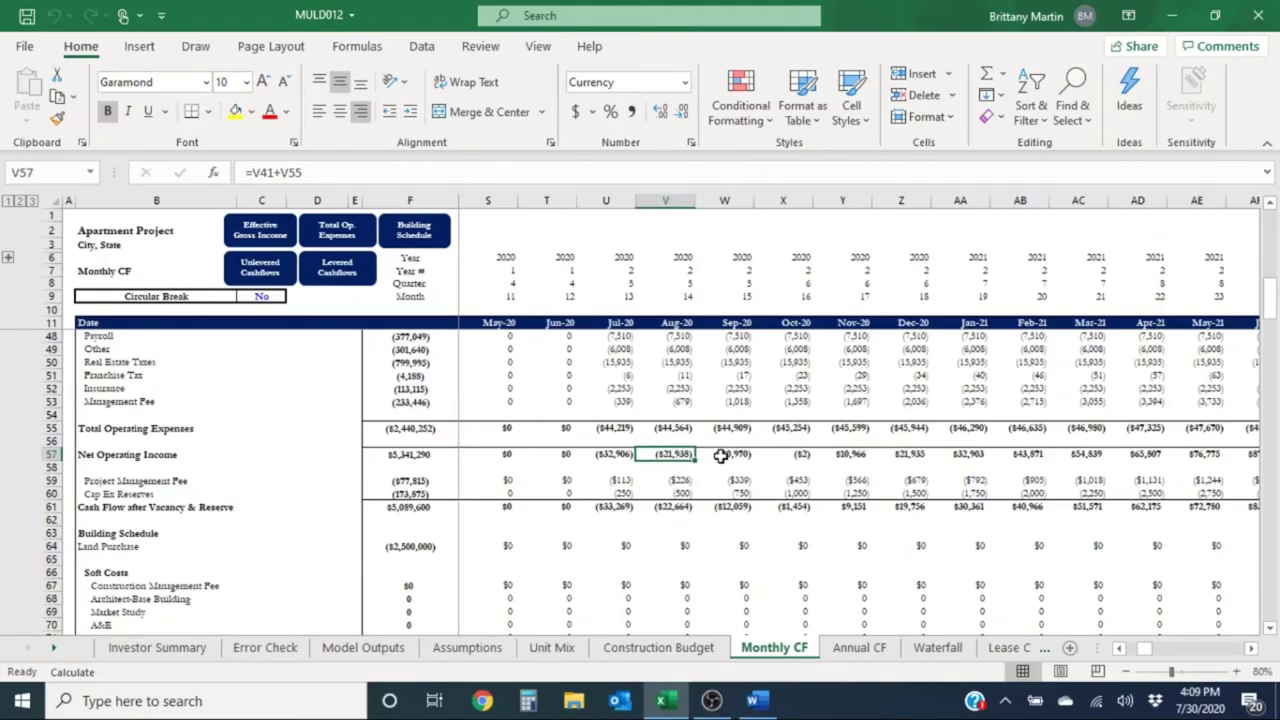
drag(607, 457, 738, 457)
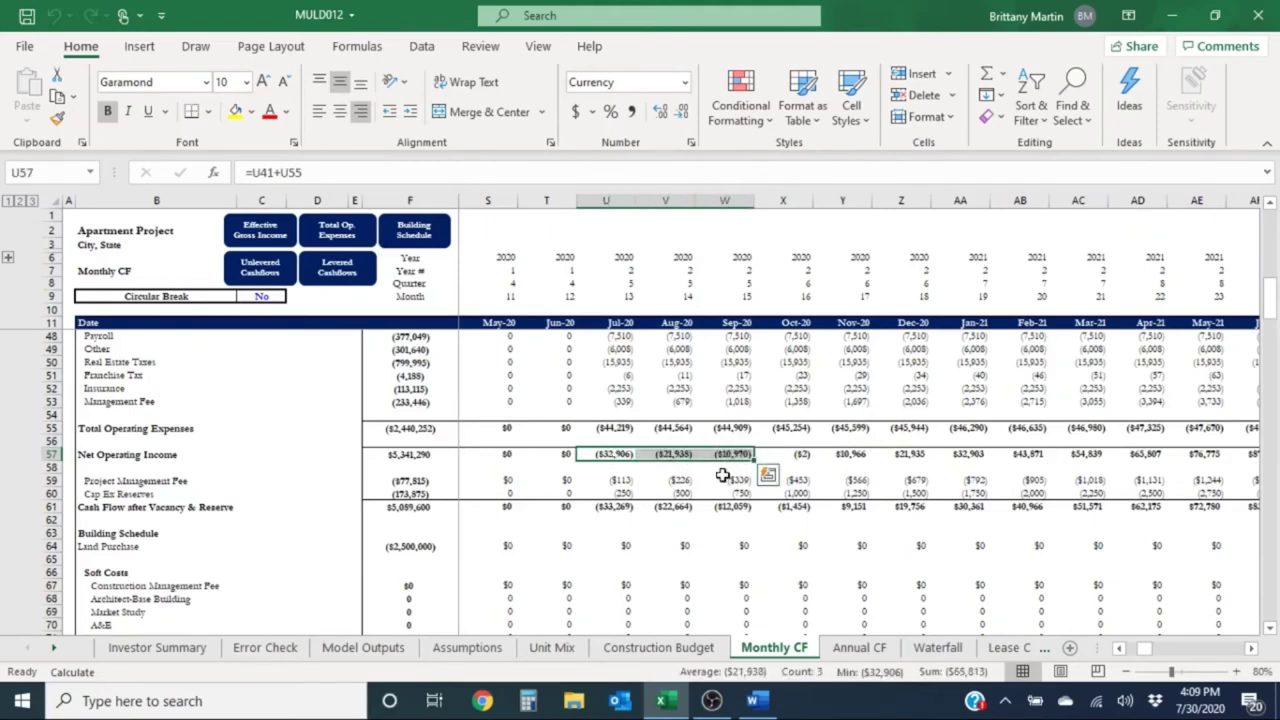
scroll(722, 476, down, 7)
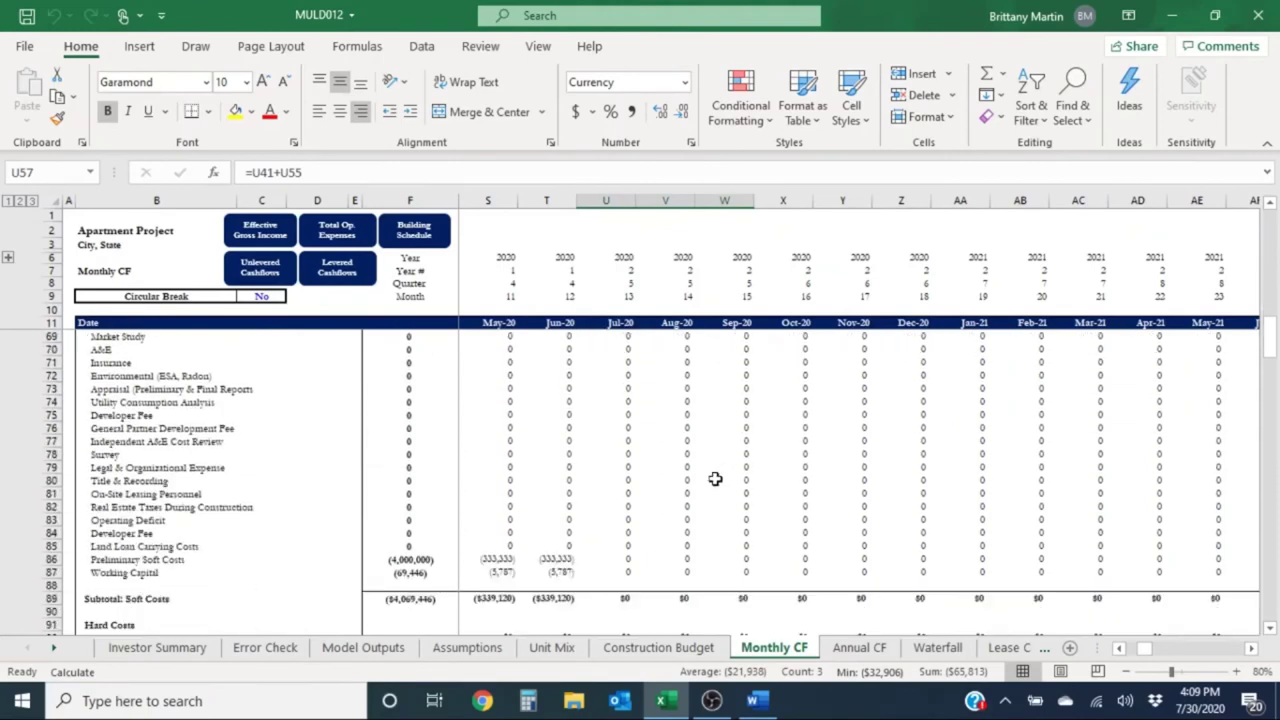
scroll(715, 479, up, 7)
click(793, 455)
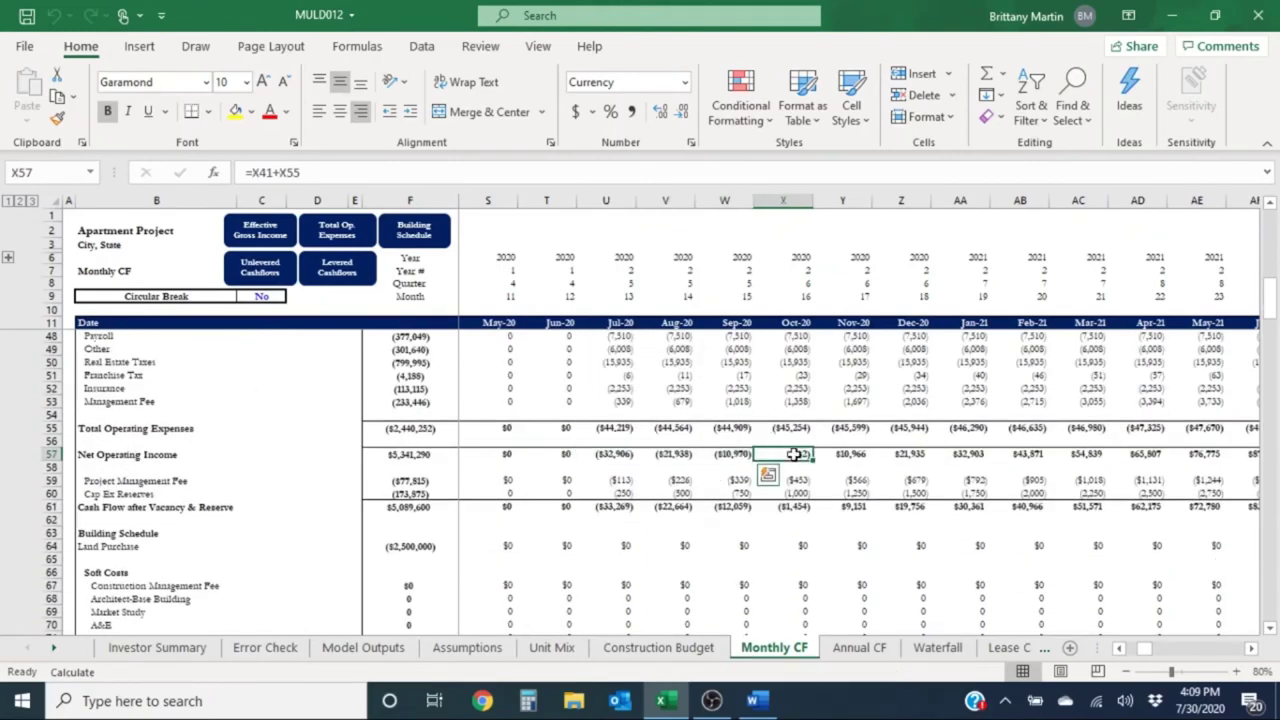
drag(793, 455, 905, 456)
click(850, 455)
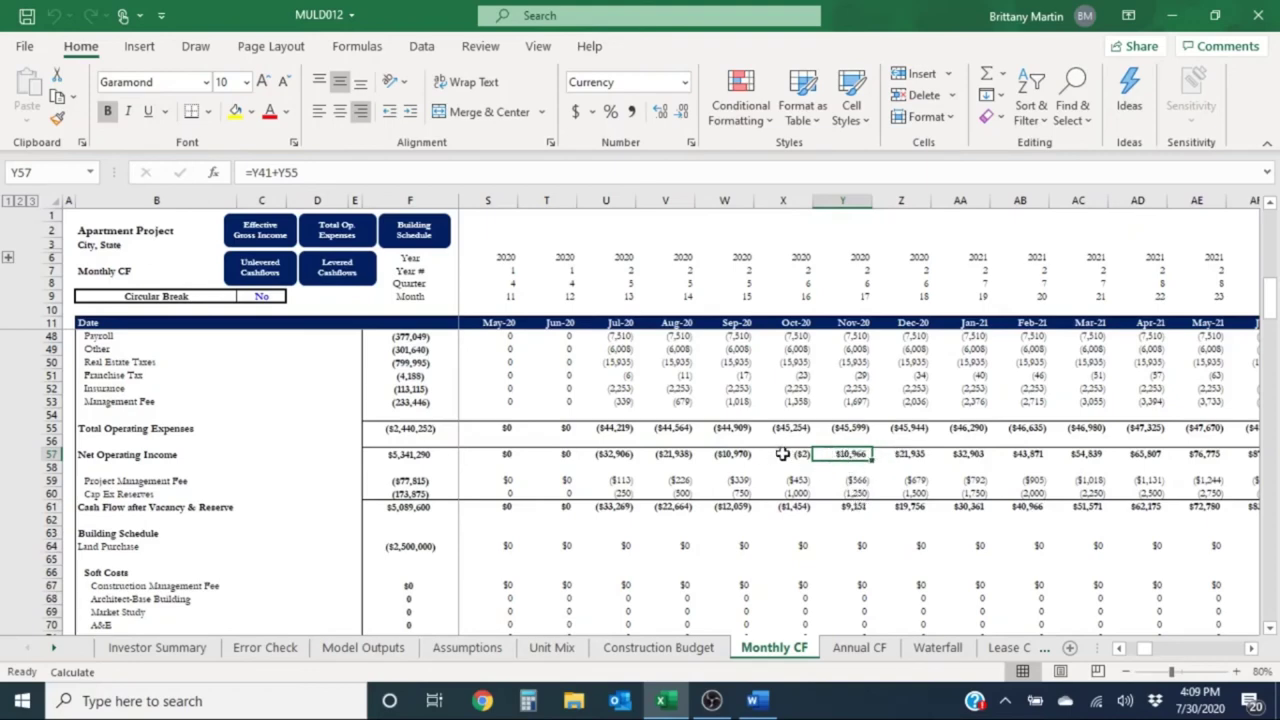
drag(786, 453, 852, 453)
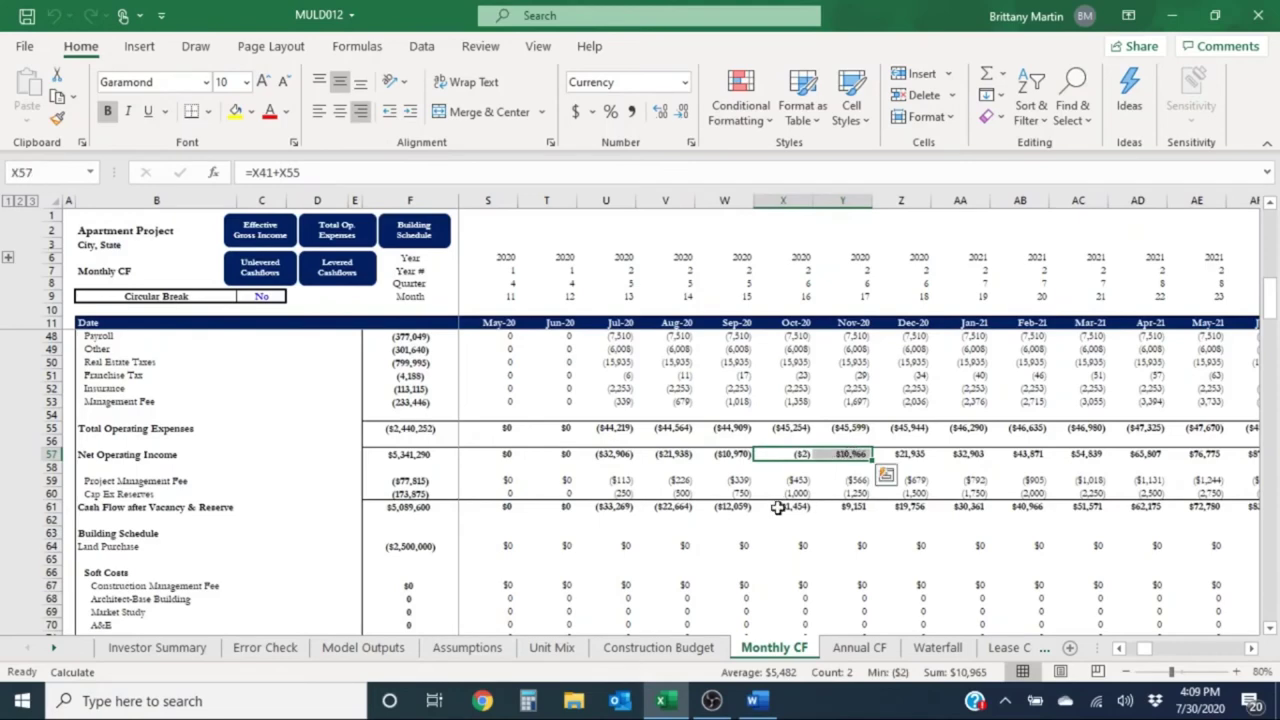
drag(780, 507, 850, 506)
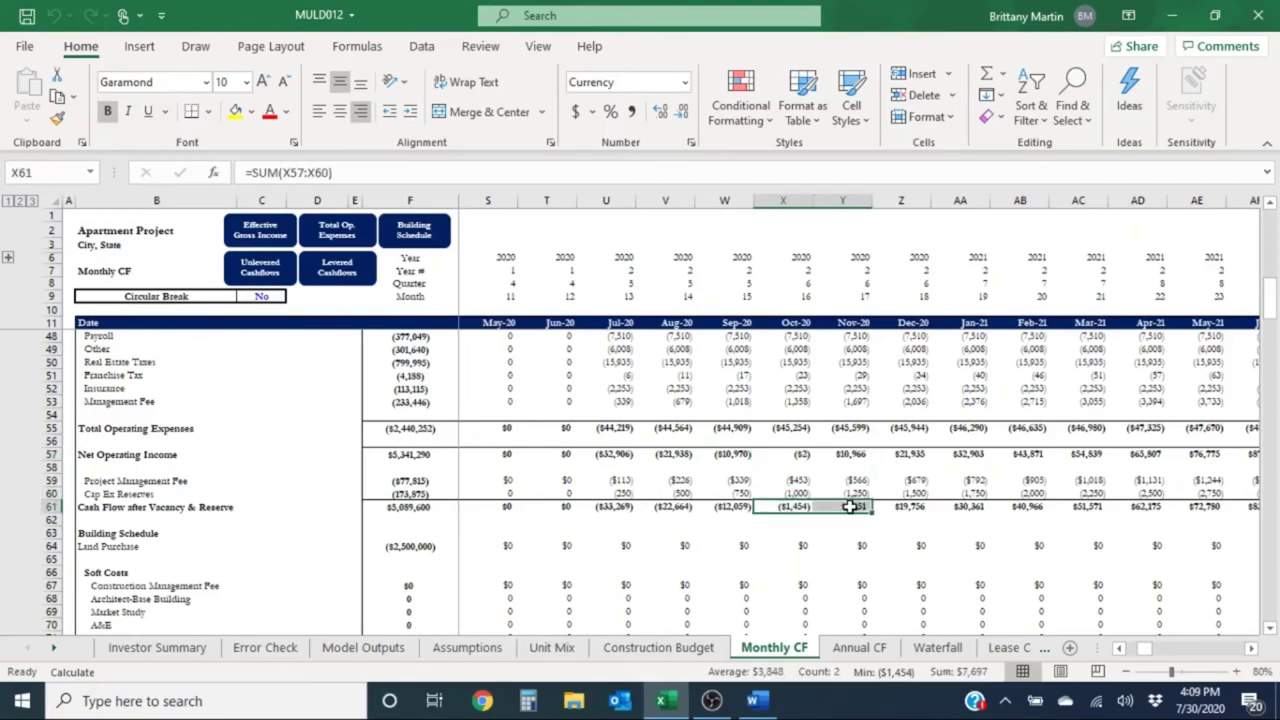
click(780, 453)
click(800, 506)
scroll(800, 506, down, 2)
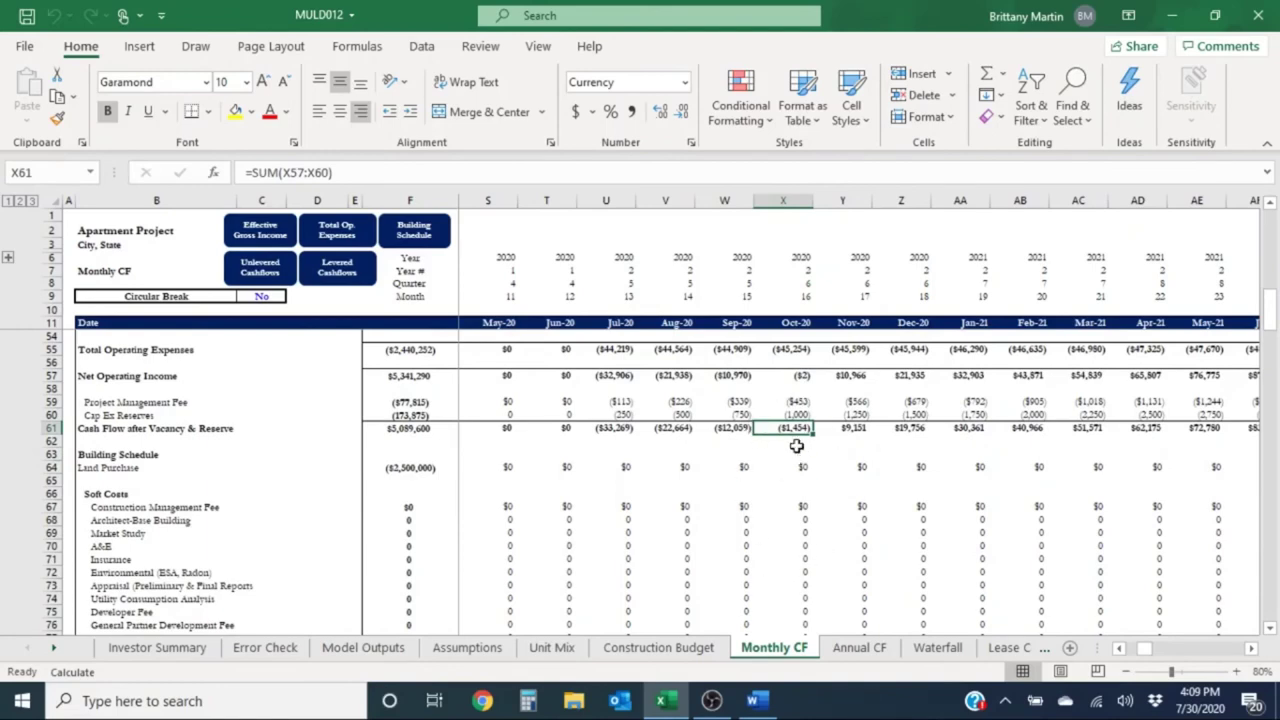
drag(776, 403, 806, 428)
click(801, 376)
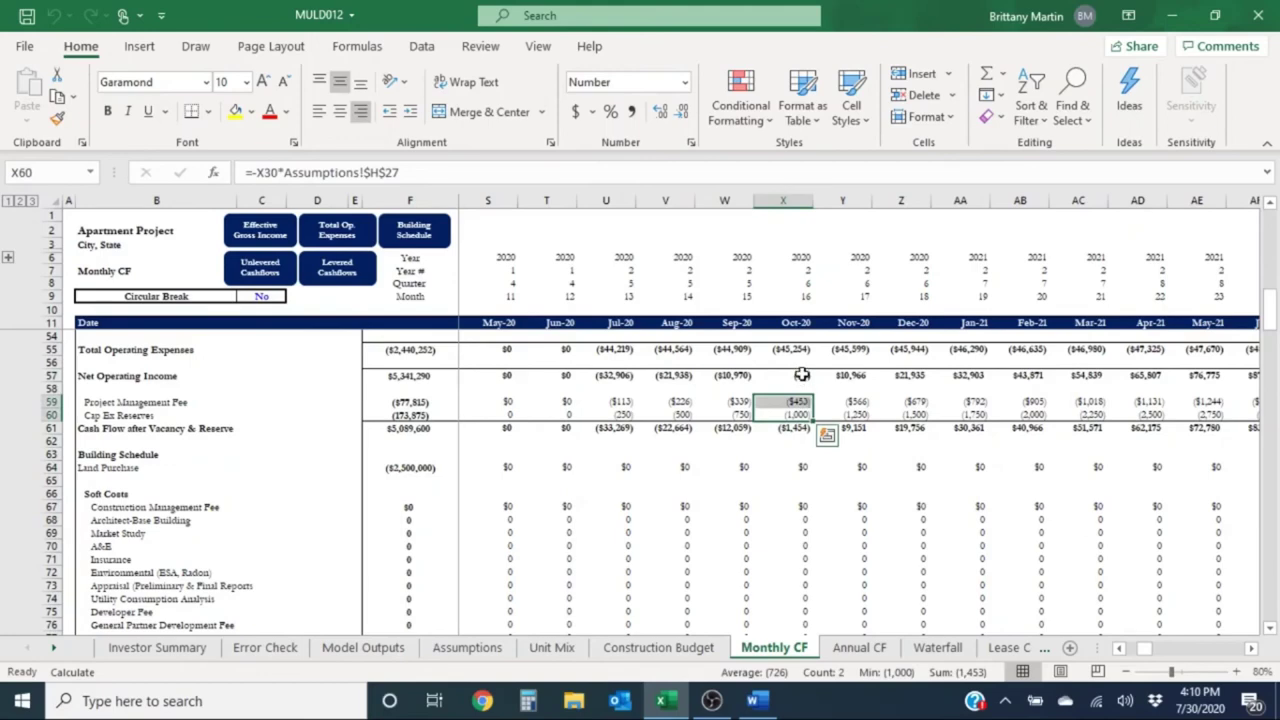
click(801, 376)
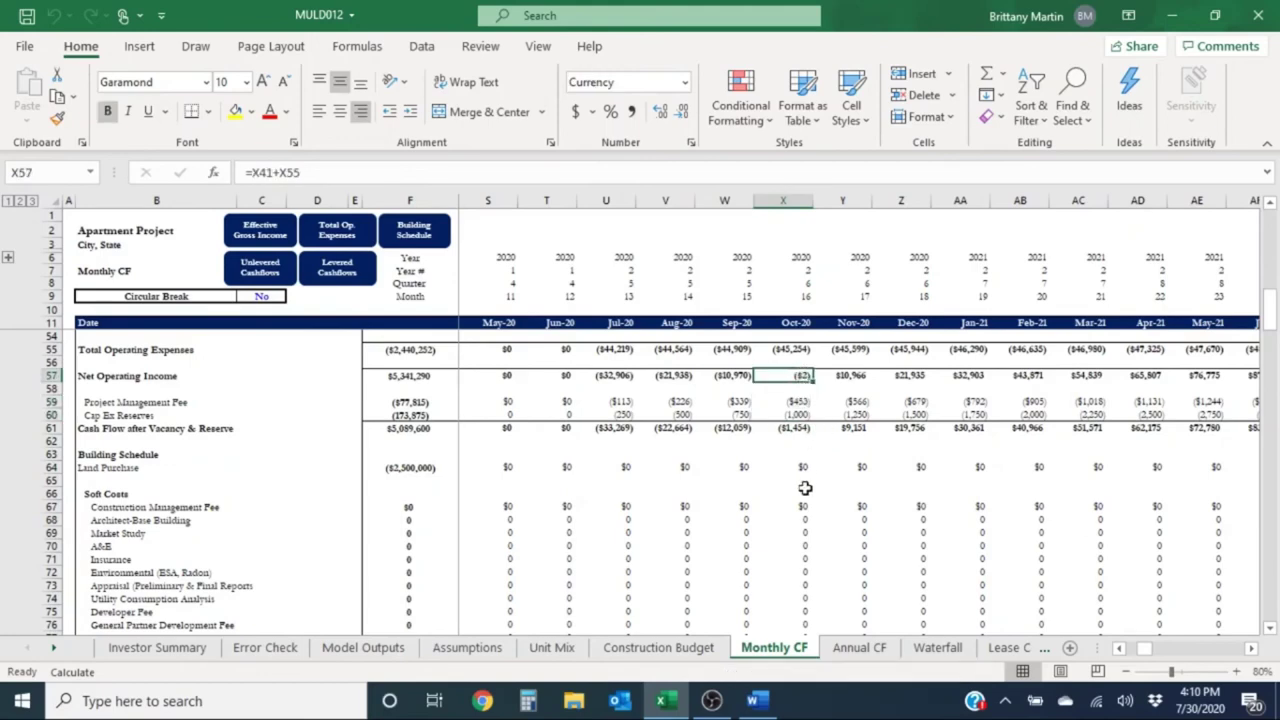
scroll(805, 480, up, 1)
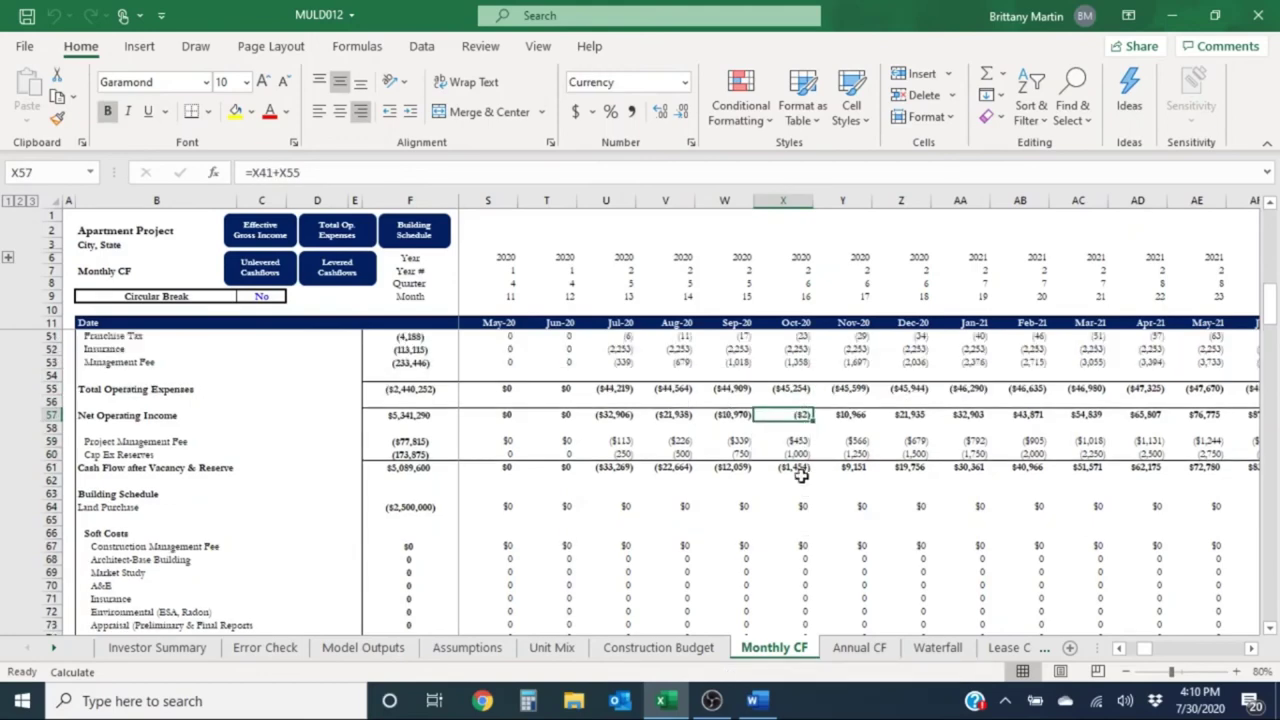
drag(608, 467, 990, 470)
click(785, 506)
click(612, 468)
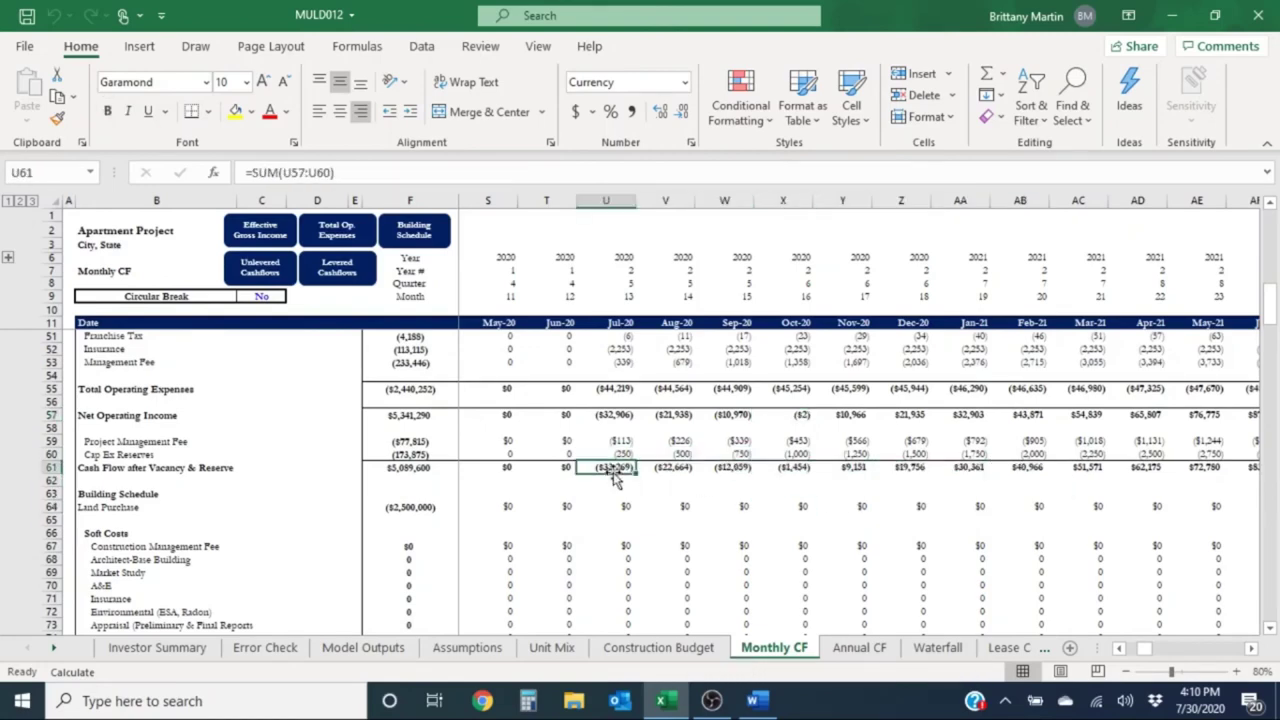
scroll(640, 470, up, 8)
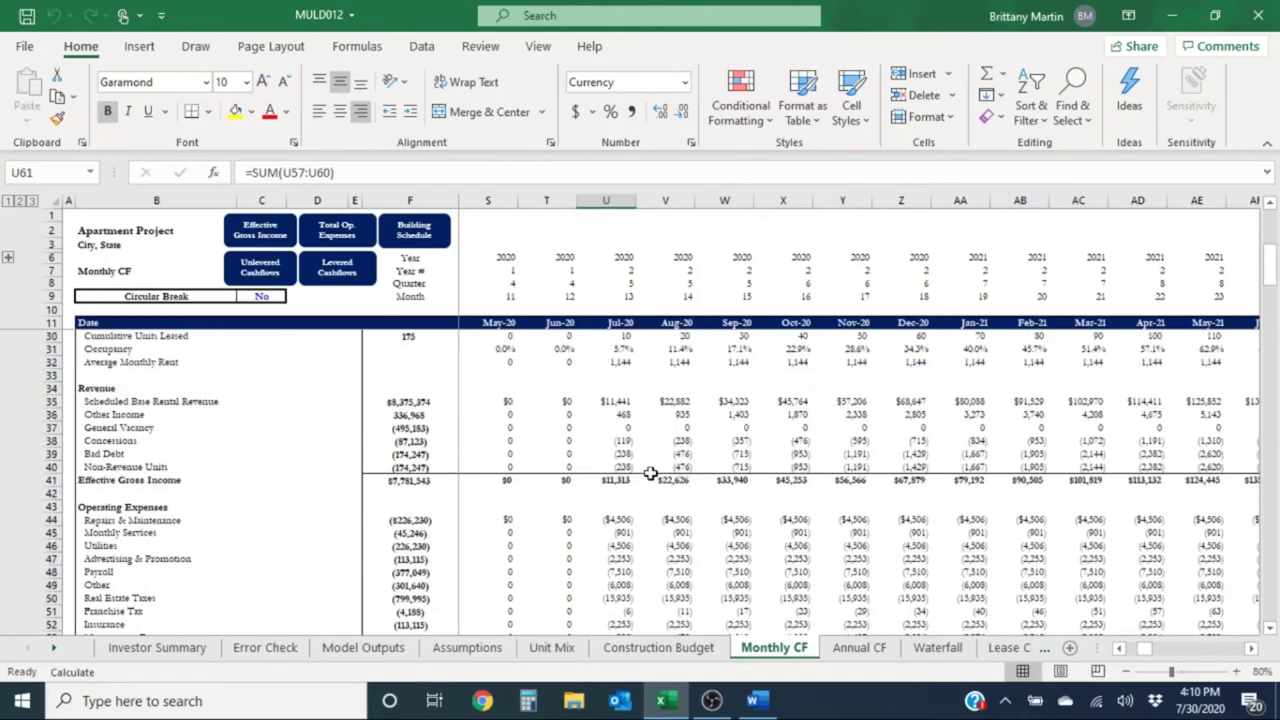
scroll(647, 473, down, 6)
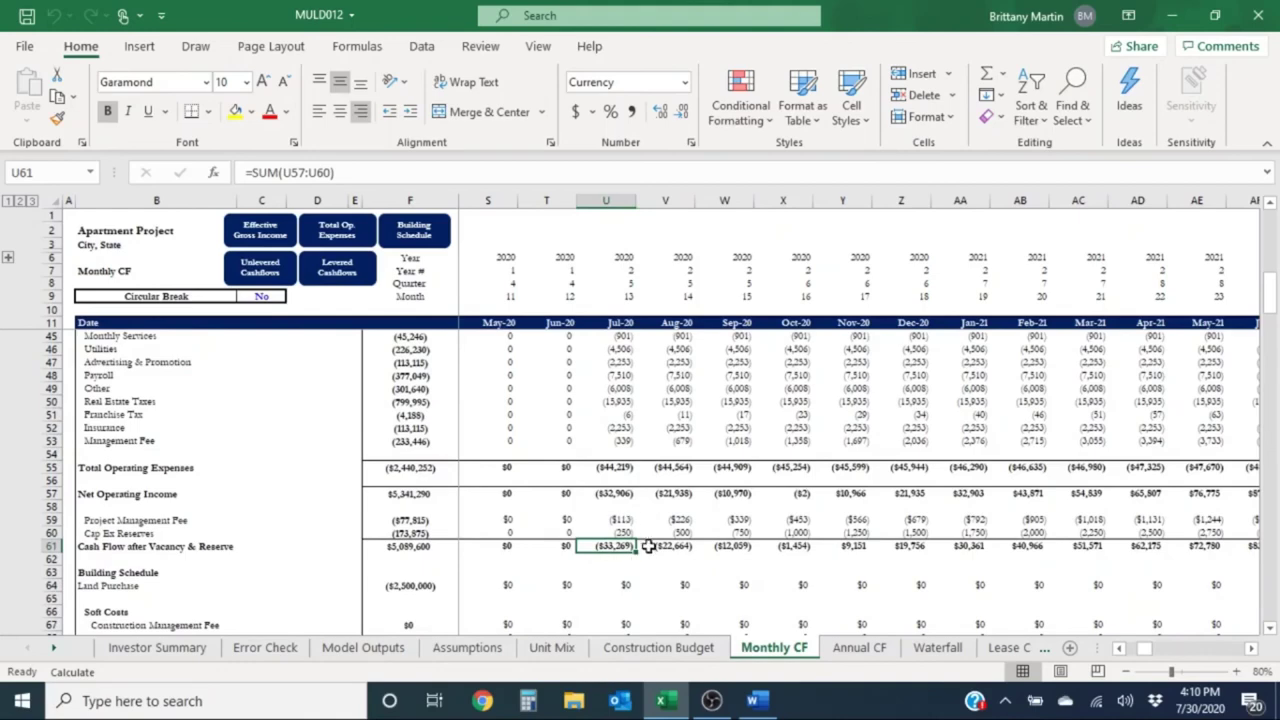
click(632, 520)
click(632, 534)
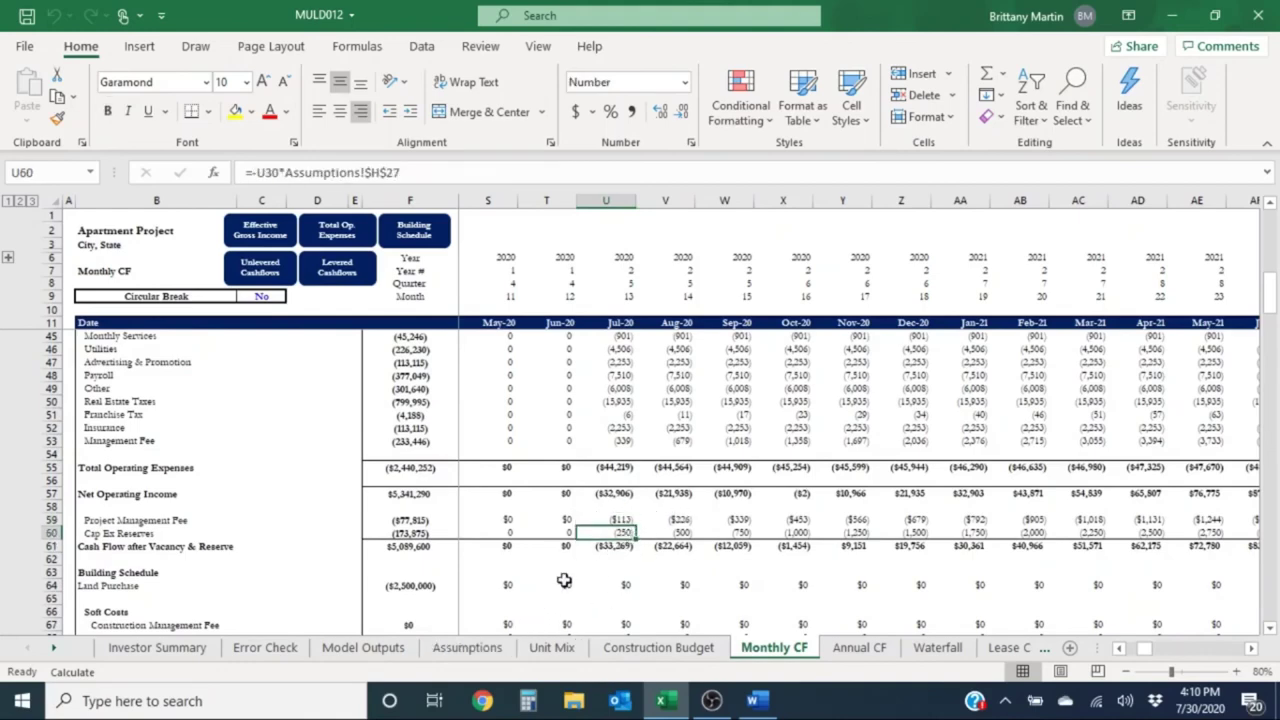
drag(610, 546, 662, 546)
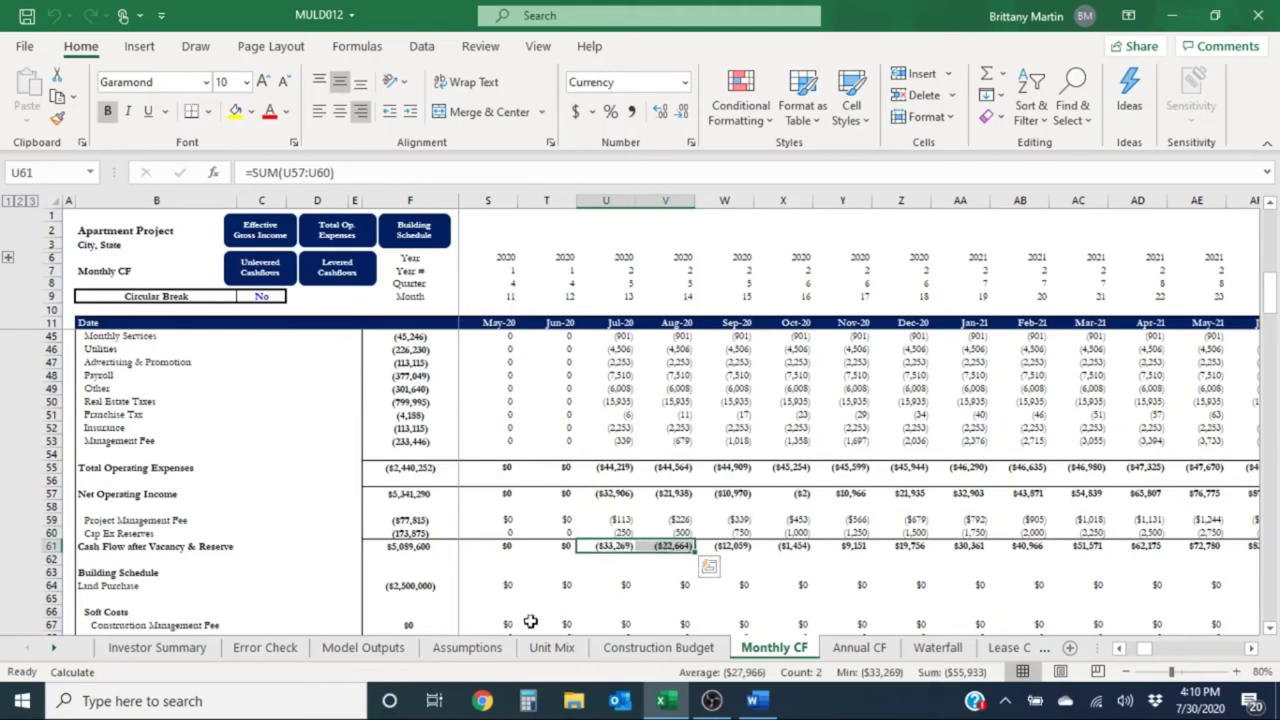
click(633, 549)
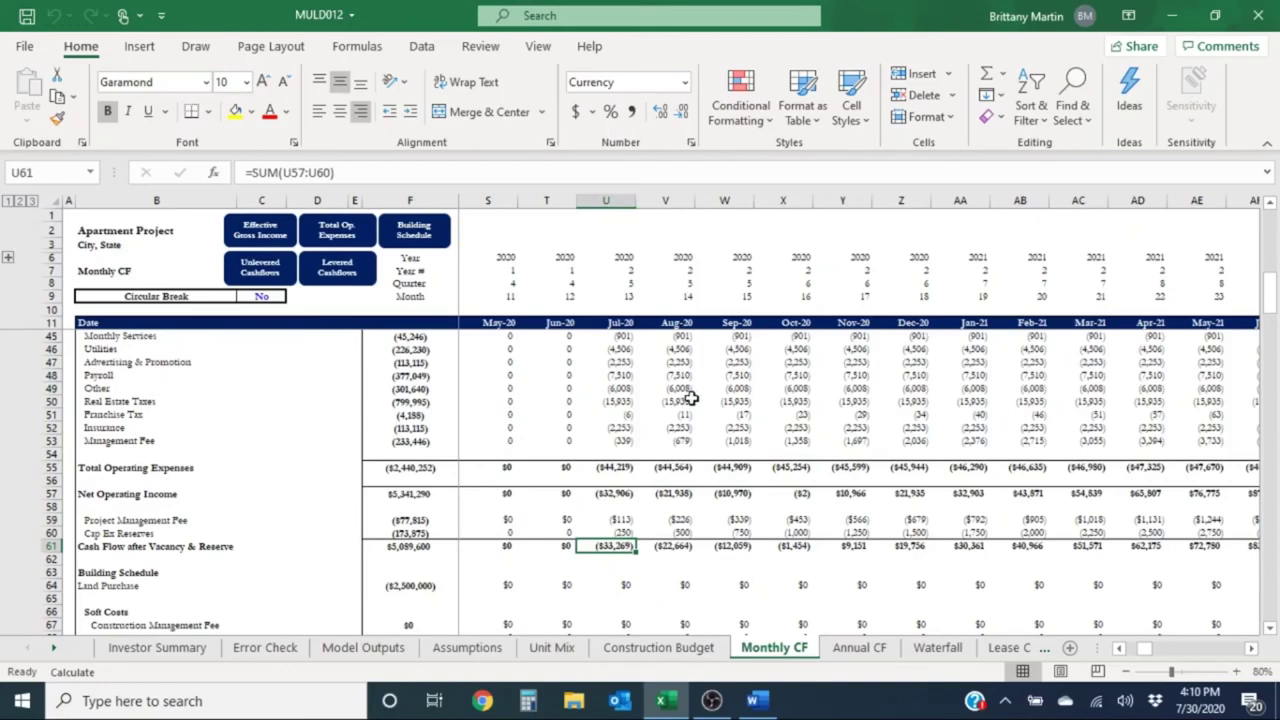
scroll(677, 530, up, 1)
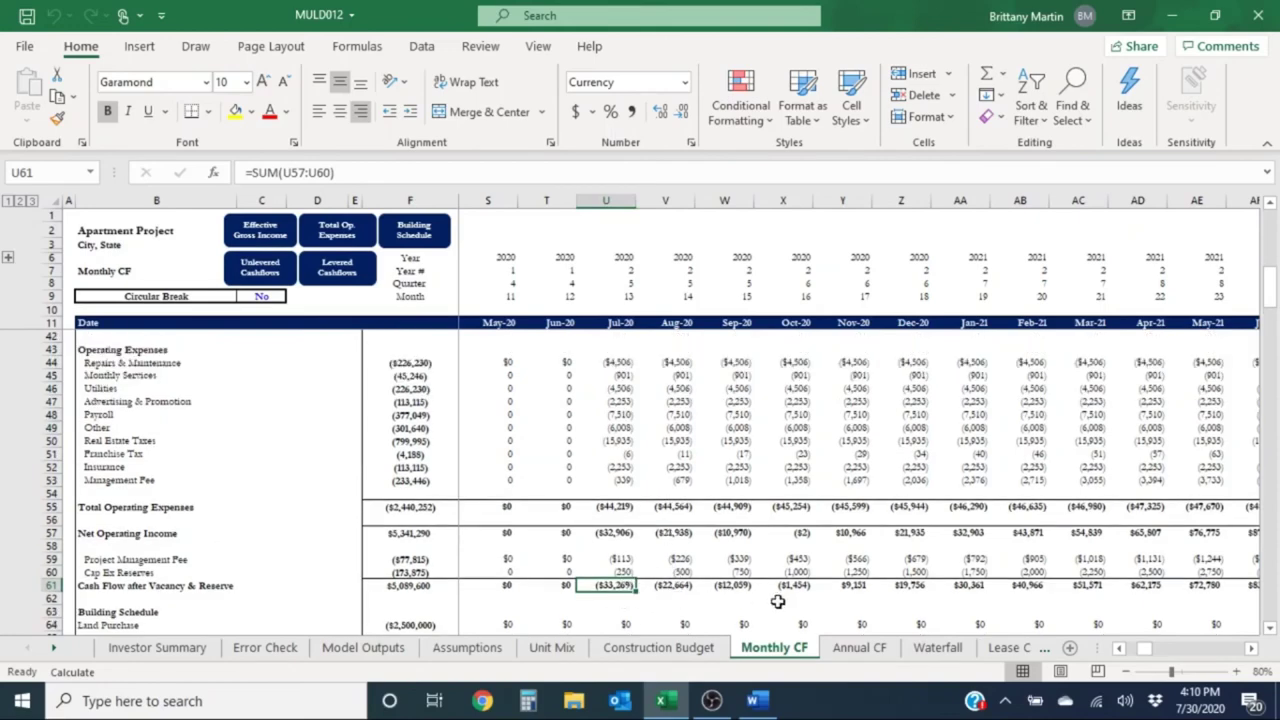
click(845, 584)
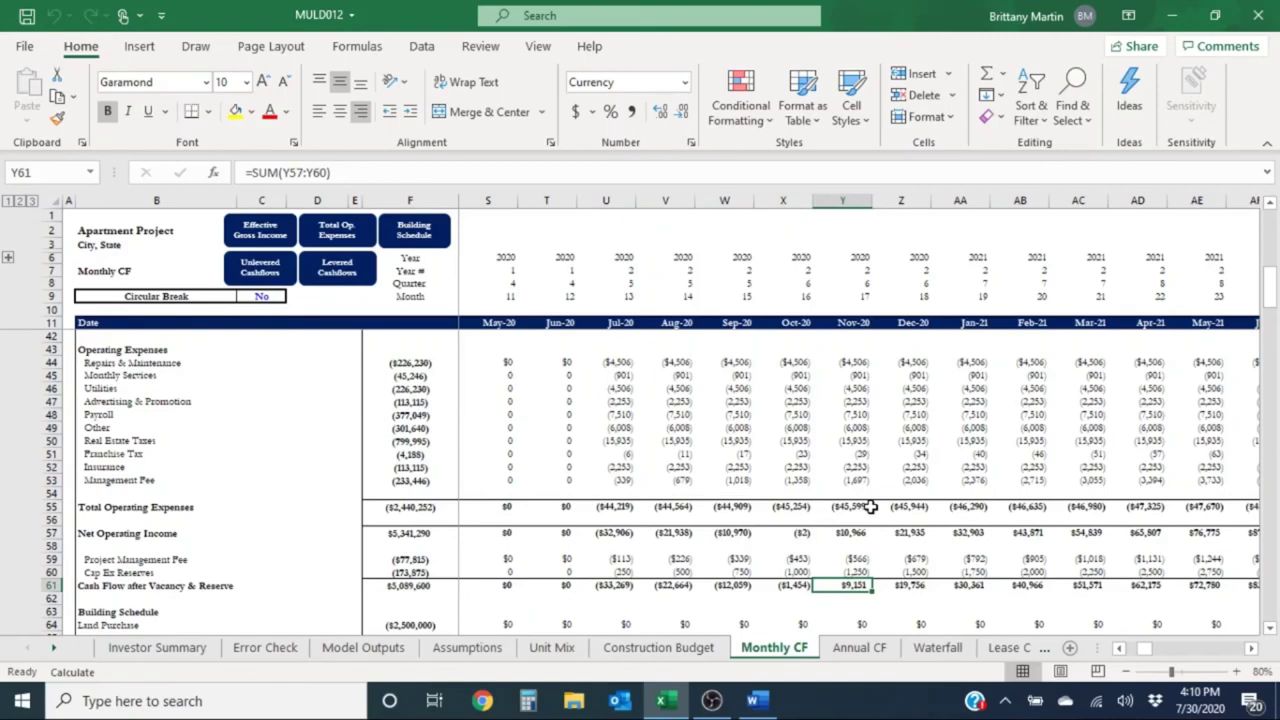
scroll(862, 512, up, 2)
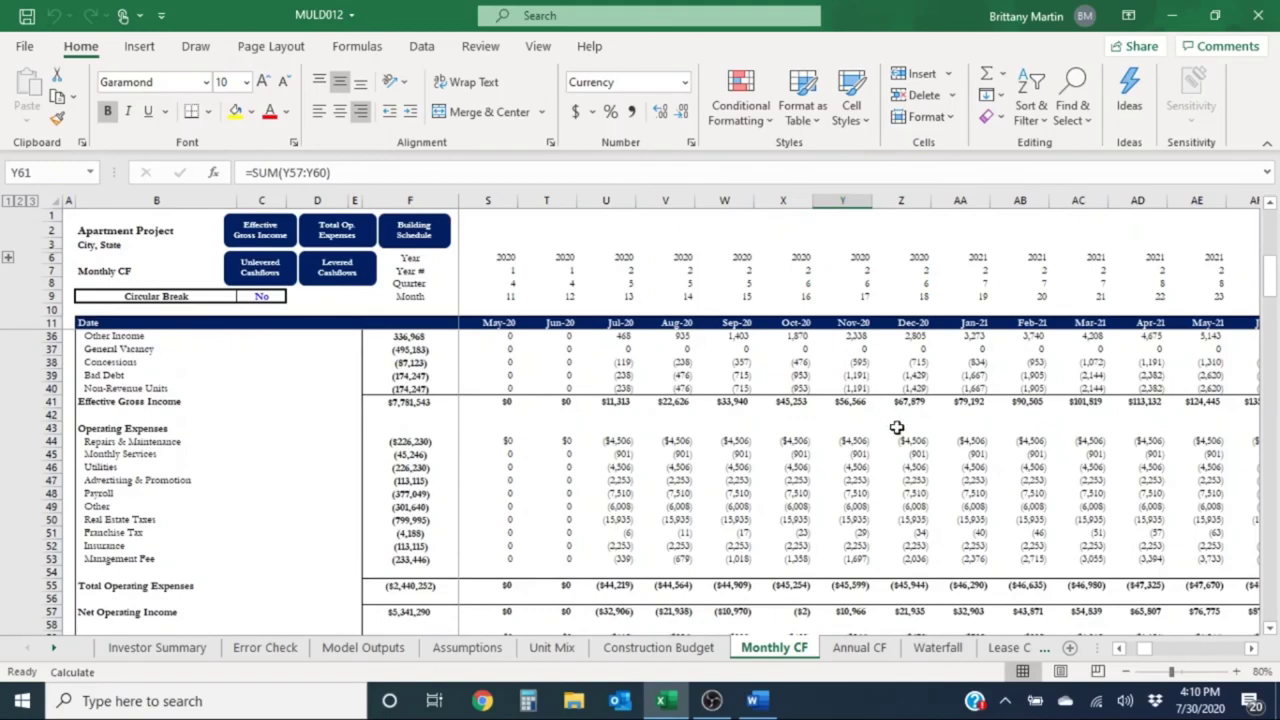
scroll(943, 597, down, 2)
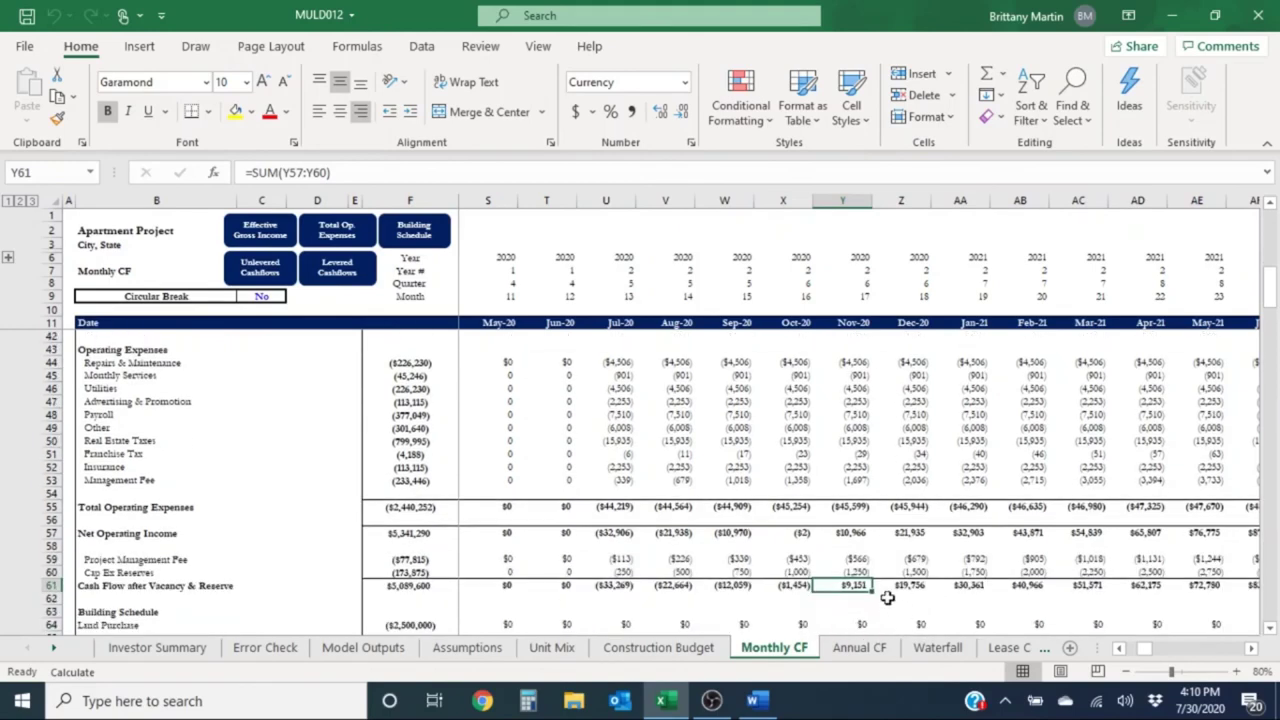
drag(857, 559, 855, 573)
click(860, 590)
scroll(880, 557, down, 1)
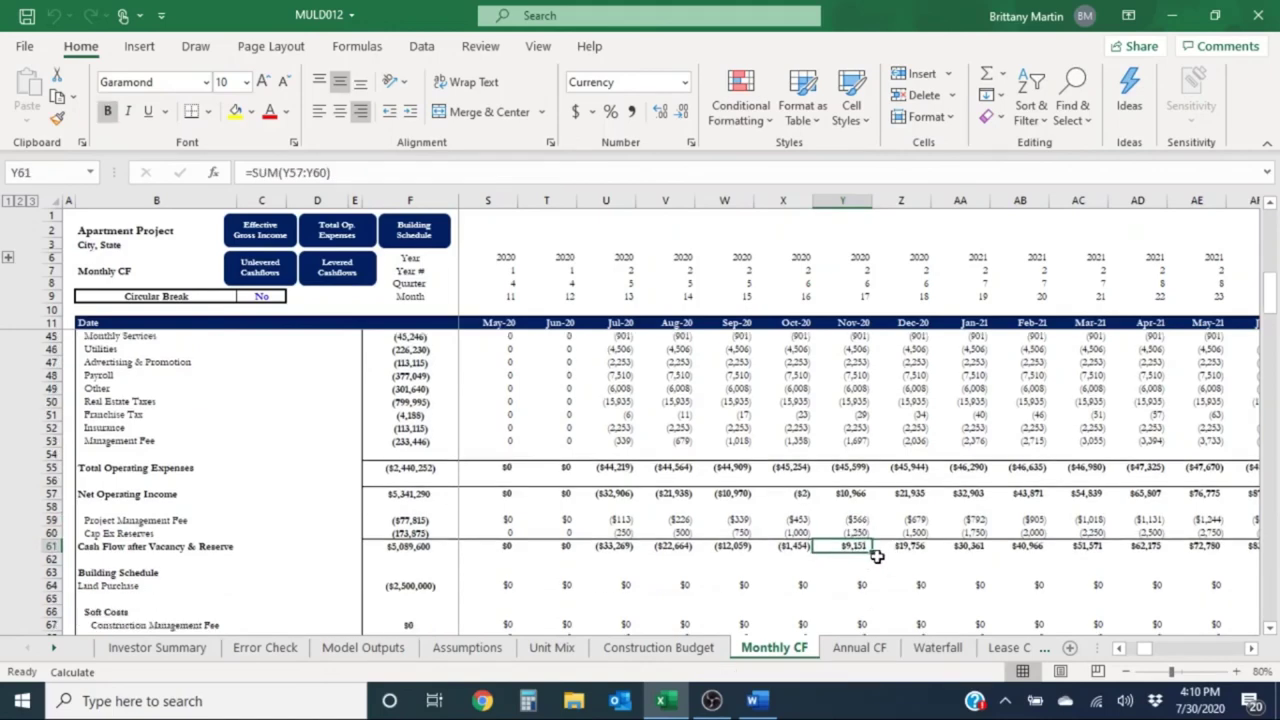
drag(600, 546, 905, 546)
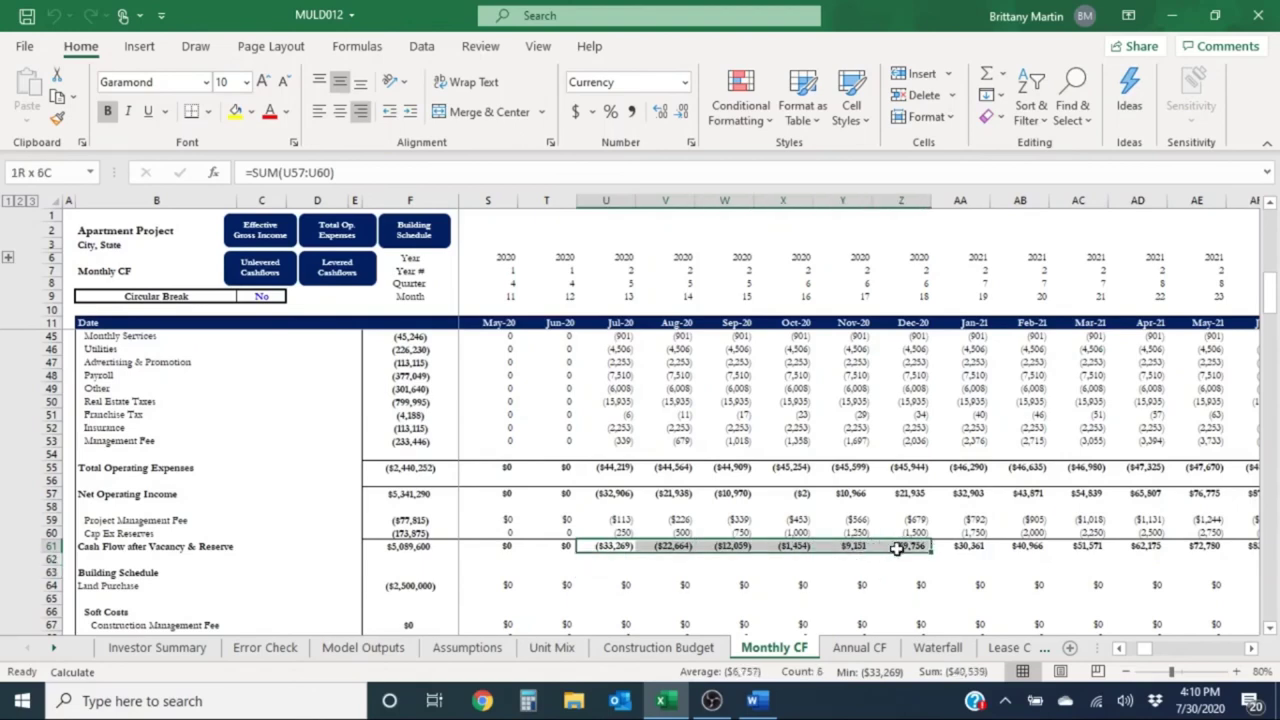
click(606, 533)
drag(606, 558, 745, 573)
drag(612, 546, 908, 571)
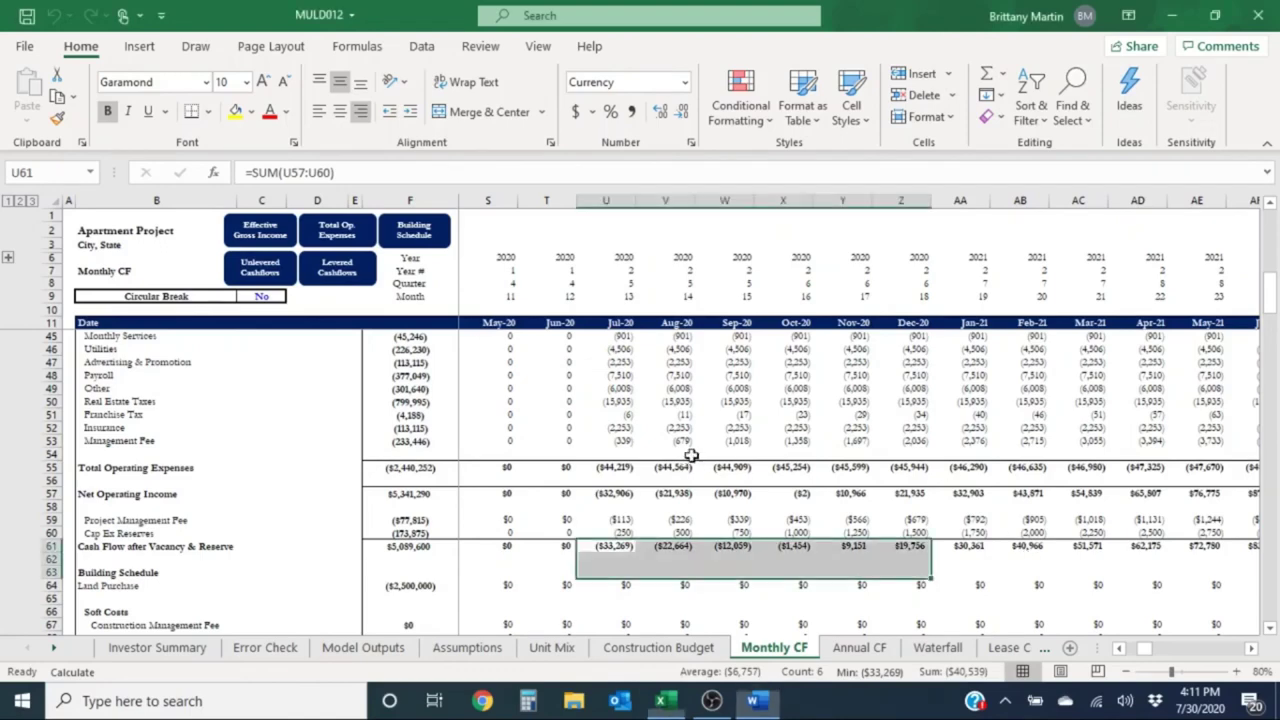
Revisit July's cash flow total, scroll to Unlevered Cashflow, then return to row 42.
scroll(608, 486, down, 2)
click(620, 469)
scroll(626, 469, down, 1)
scroll(626, 469, down, 15)
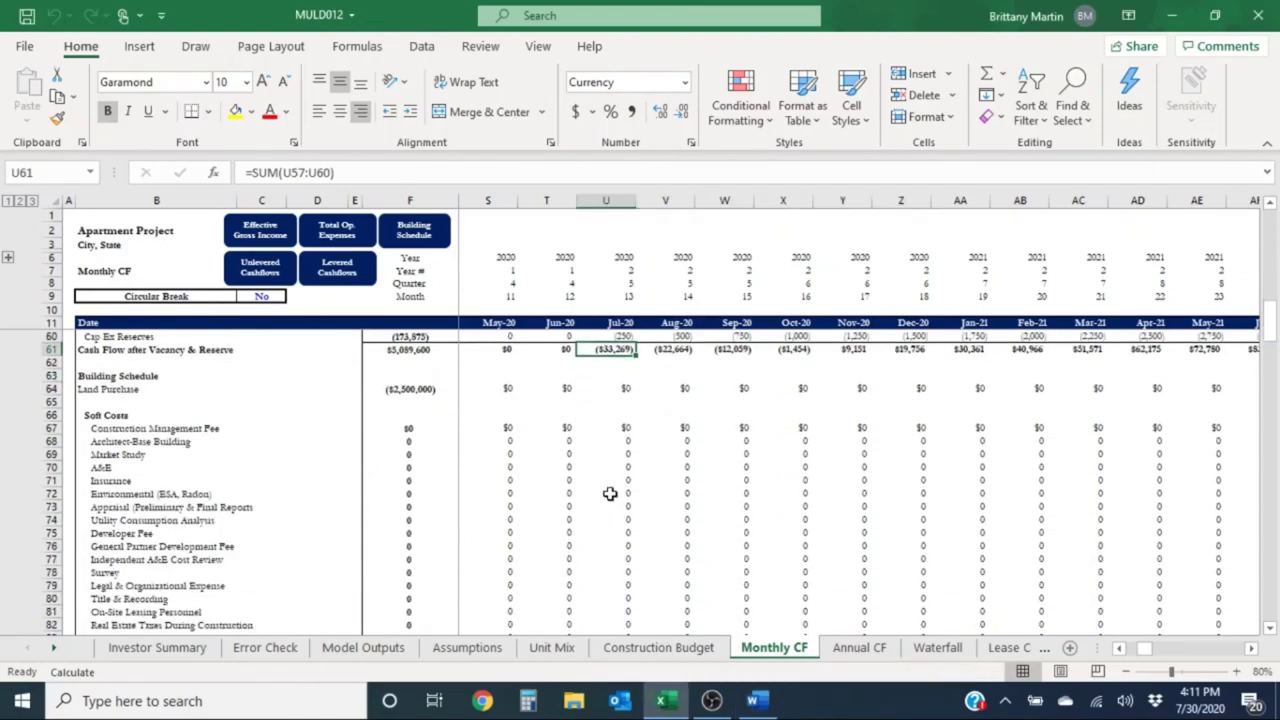
scroll(660, 491, down, 4)
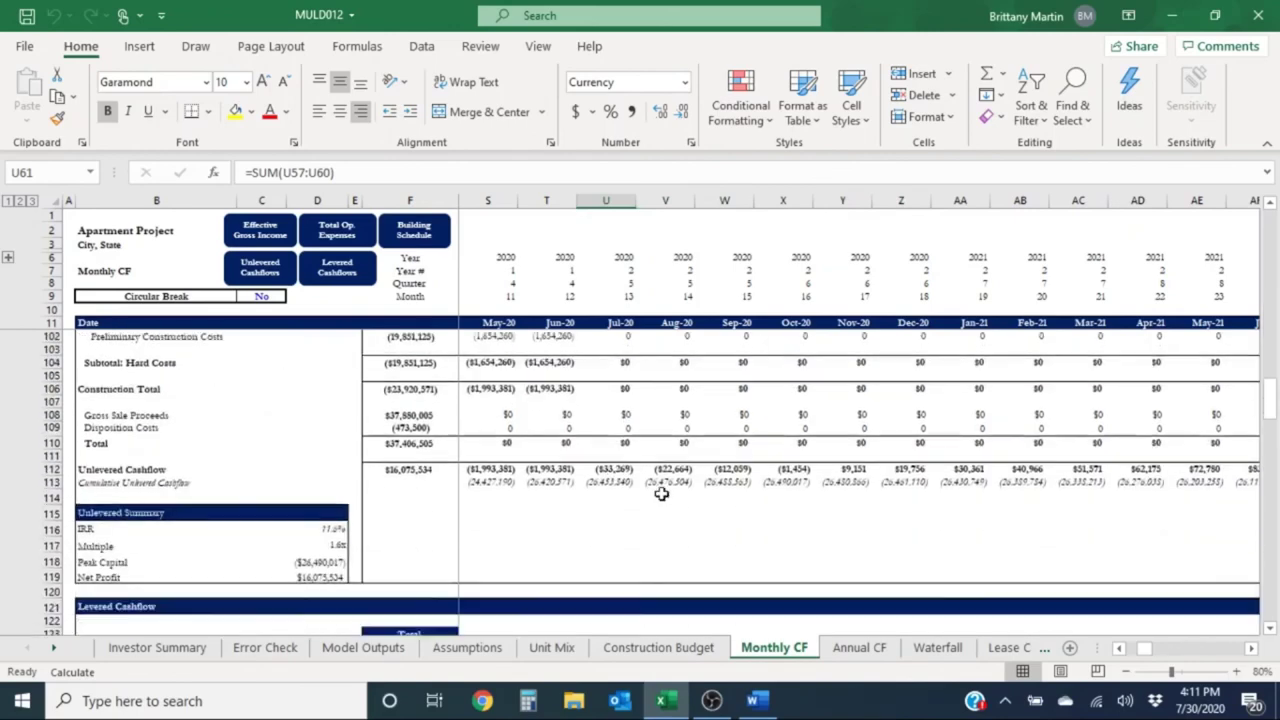
scroll(663, 491, up, 18)
scroll(690, 534, up, 5)
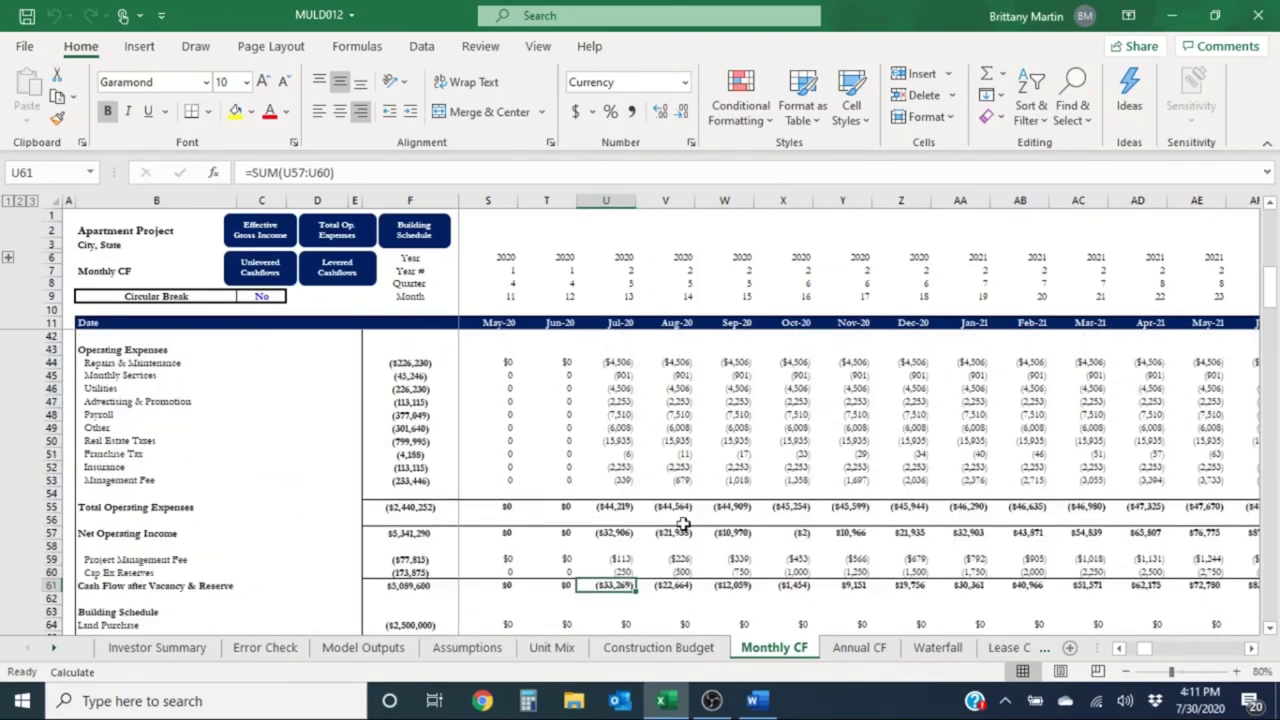